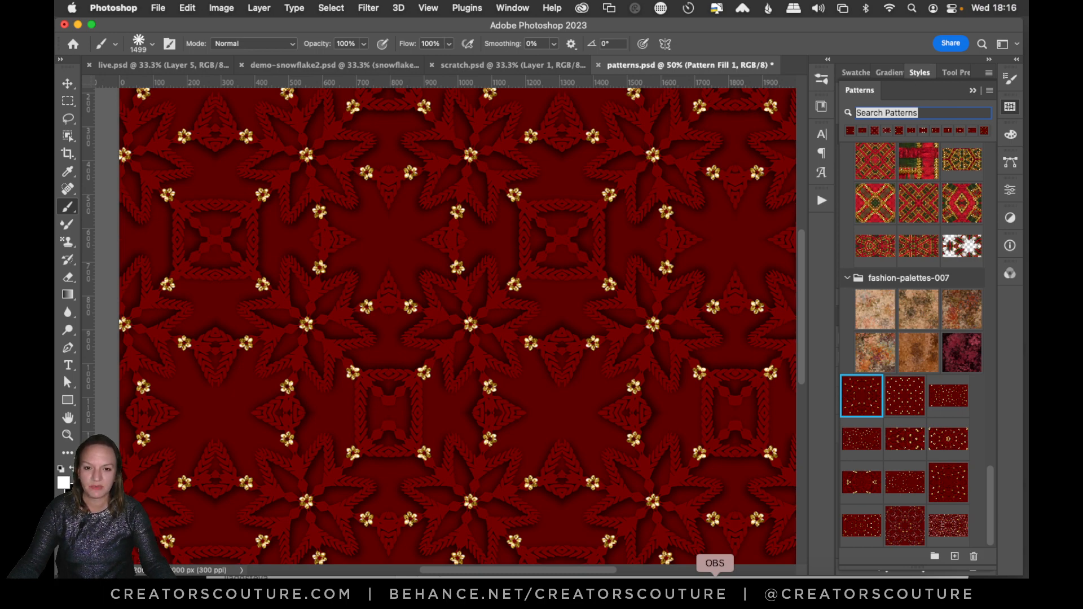
# Switch to the scratch.psd document, bring its layers back into view, and activate the Brush tool.
pyautogui.click(128, 65)
pyautogui.click(68, 82)
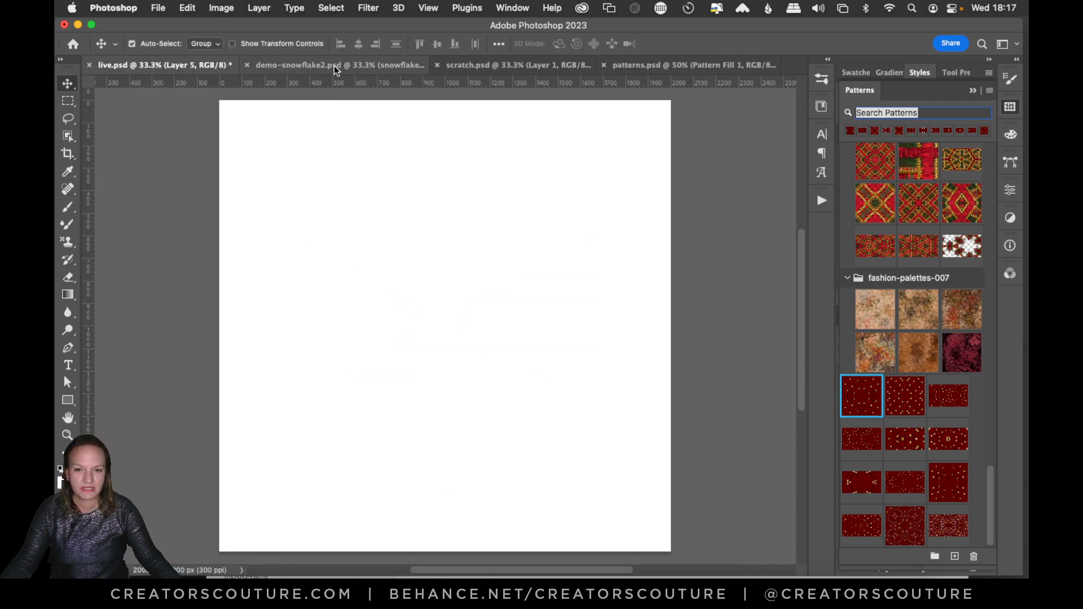
pyautogui.click(509, 64)
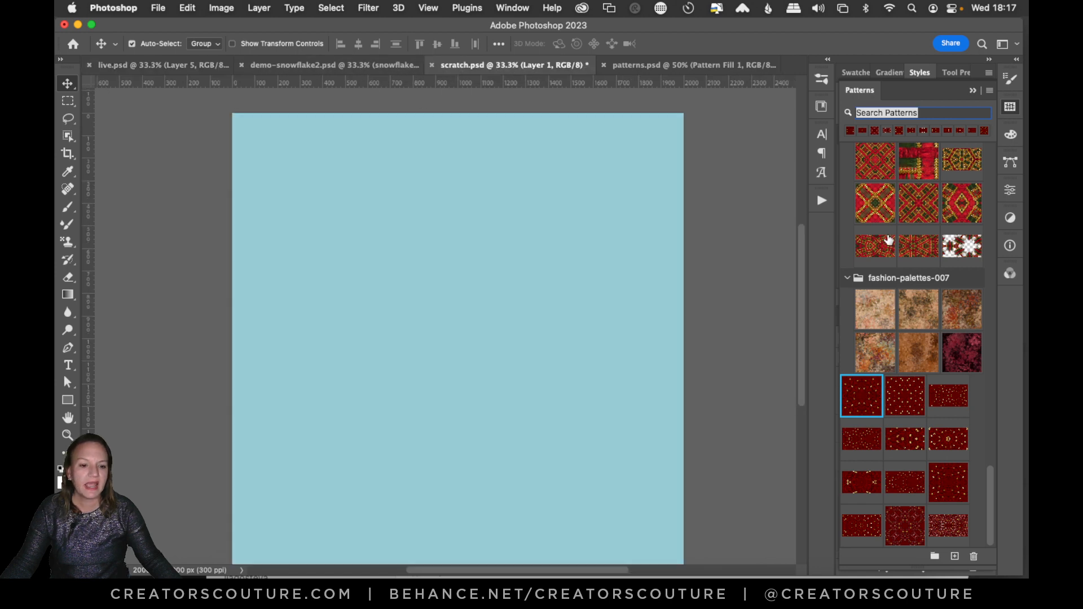
pyautogui.click(1010, 109)
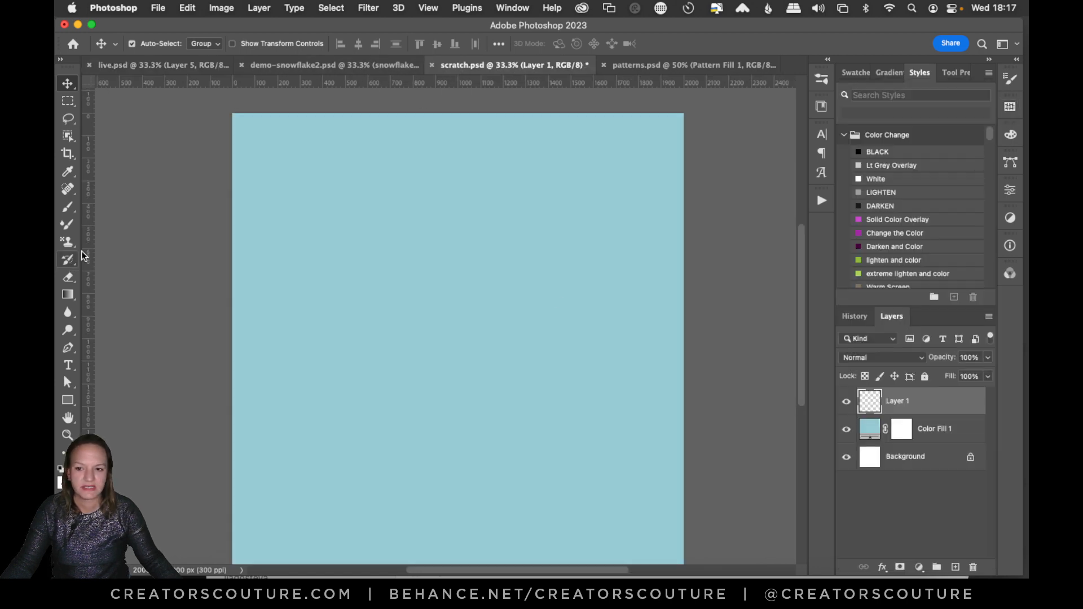
pyautogui.click(70, 207)
pyautogui.click(104, 206)
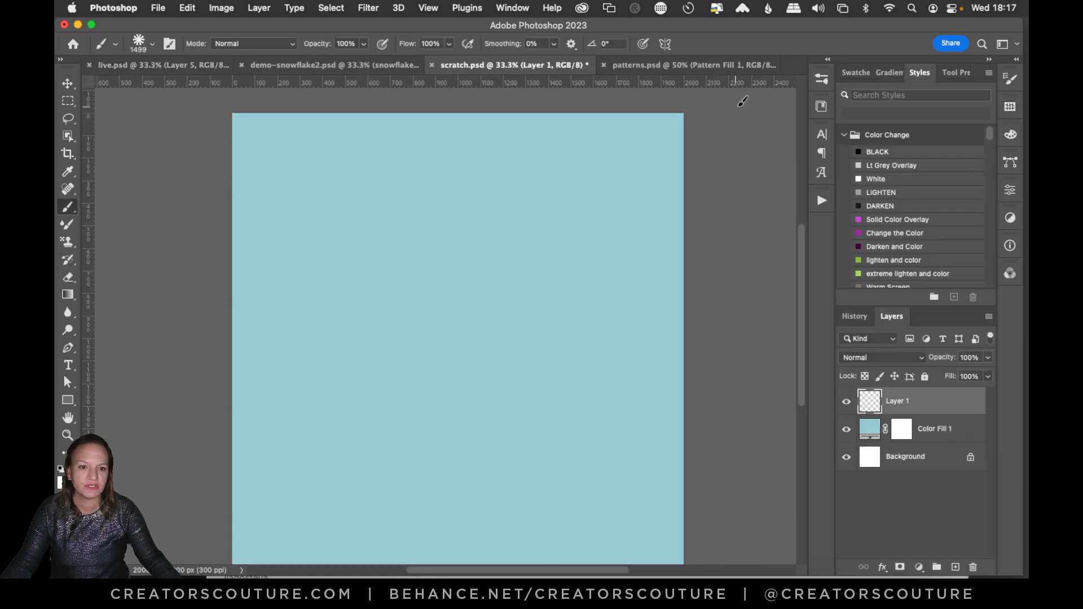
# Test the snowflake1 brush from the snowflakes group with single stamps on Layer 1, undoing each one.
pyautogui.click(822, 79)
pyautogui.scroll(4, 778, 321)
pyautogui.scroll(-2, 770, 327)
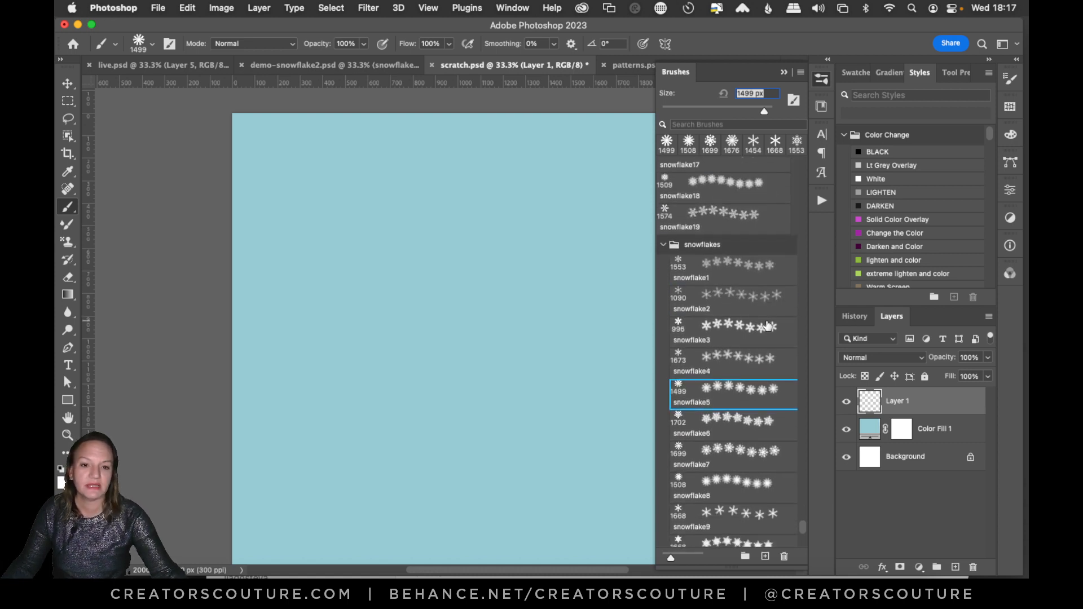
pyautogui.click(725, 268)
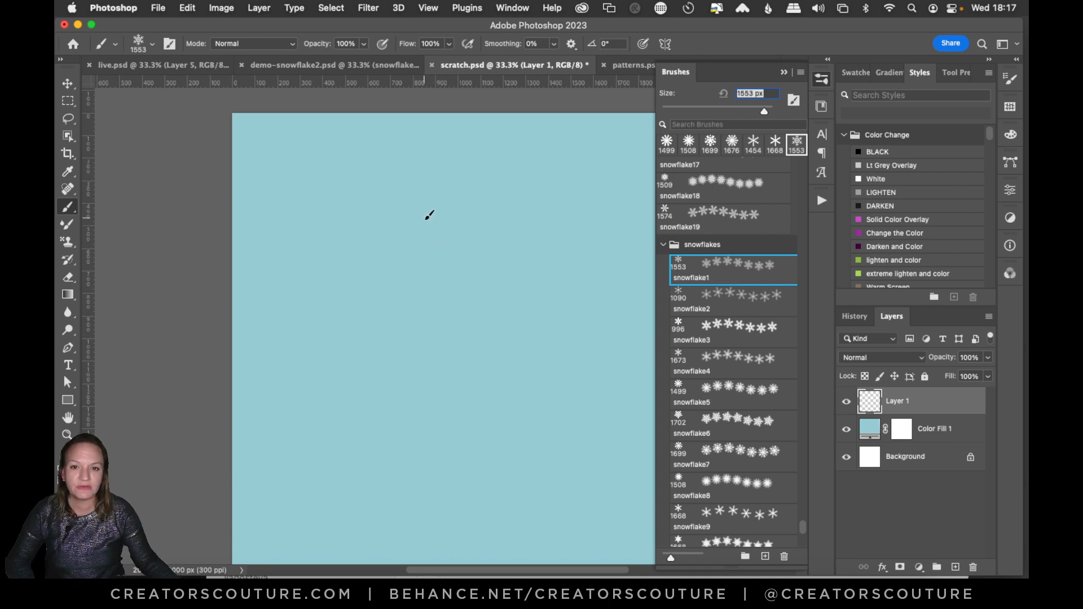
pyautogui.click(419, 187)
pyautogui.press('super+z')
pyautogui.click(493, 301)
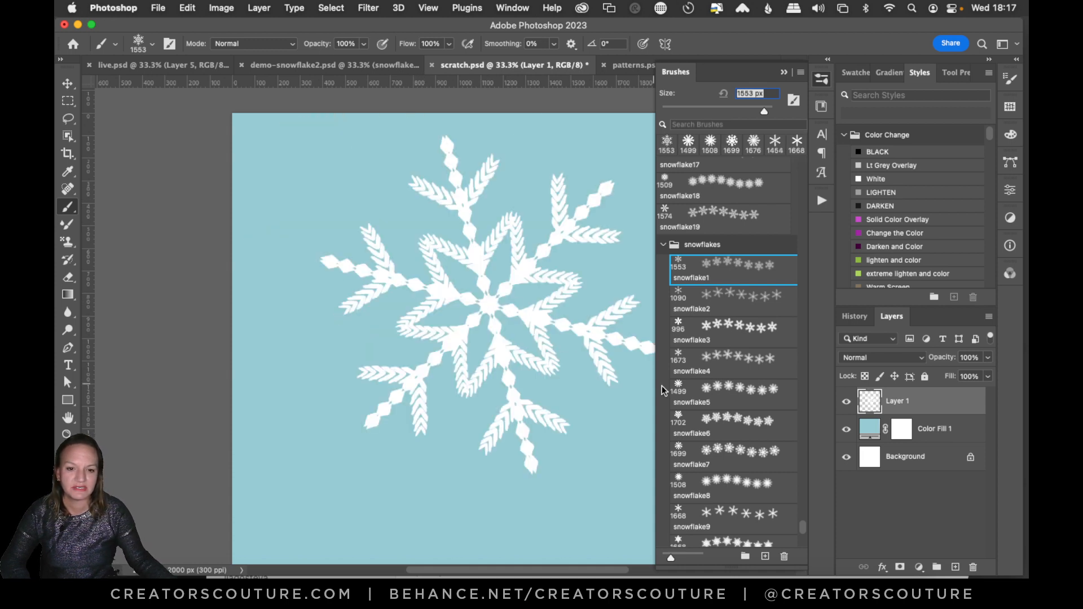
pyautogui.press('super+z')
# Stamp the snowflake2 brush near the canvas centre and the snowflake3 brush toward the lower-left of the canvas.
pyautogui.click(721, 303)
pyautogui.click(465, 298)
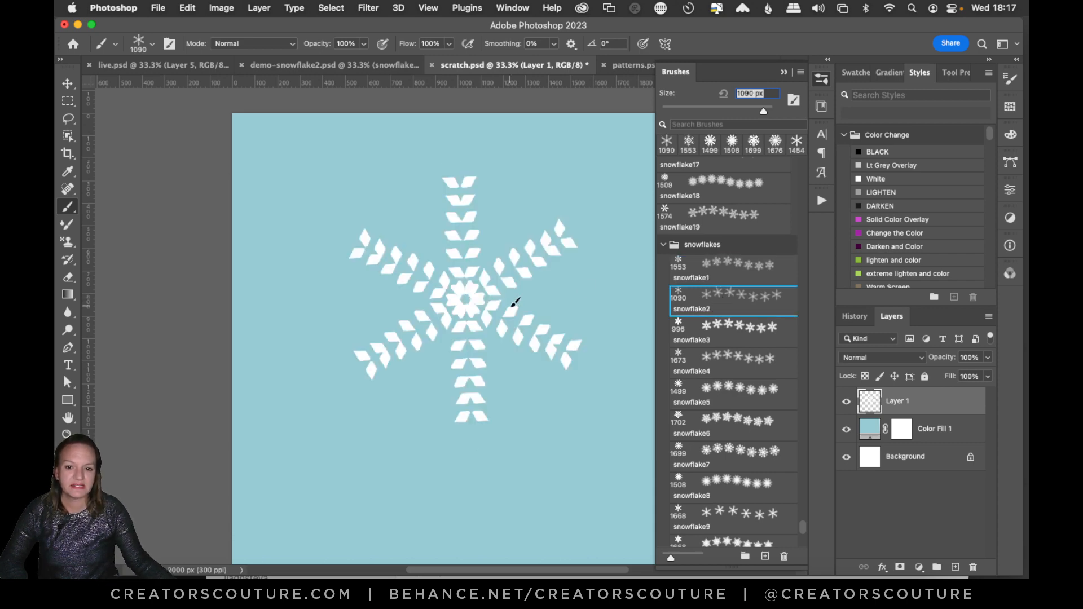
pyautogui.click(736, 341)
pyautogui.click(366, 439)
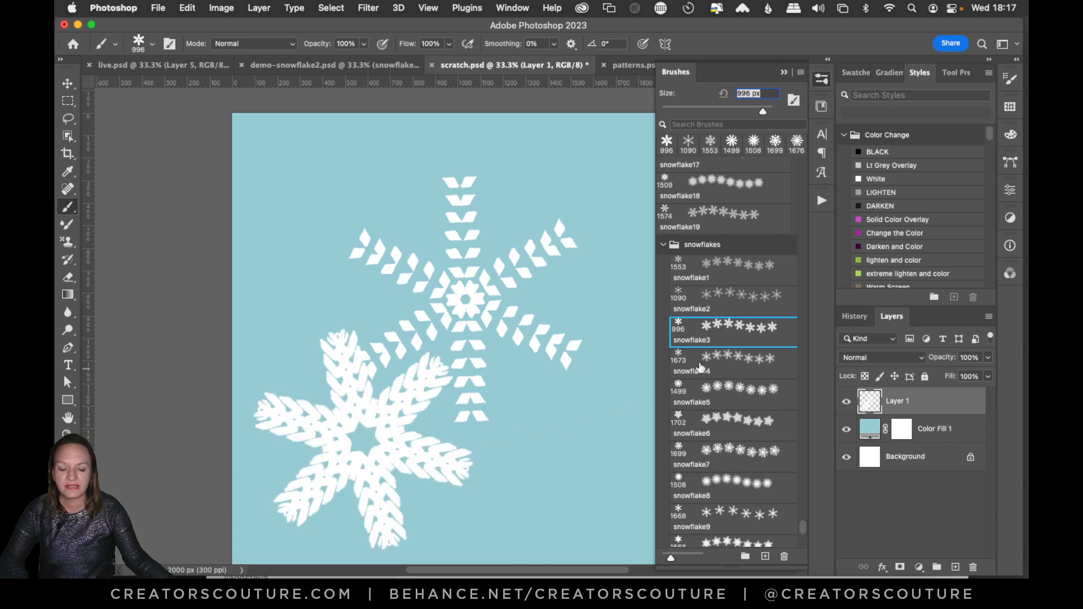
# Try out the snowflake4 brush on Layer 1 with several single stamps, undoing them and the earlier snowflake2 and snowflake3 stamps.
pyautogui.click(729, 361)
pyautogui.click(426, 198)
pyautogui.press('super+z')
pyautogui.press('super+z')
pyautogui.press('super+z')
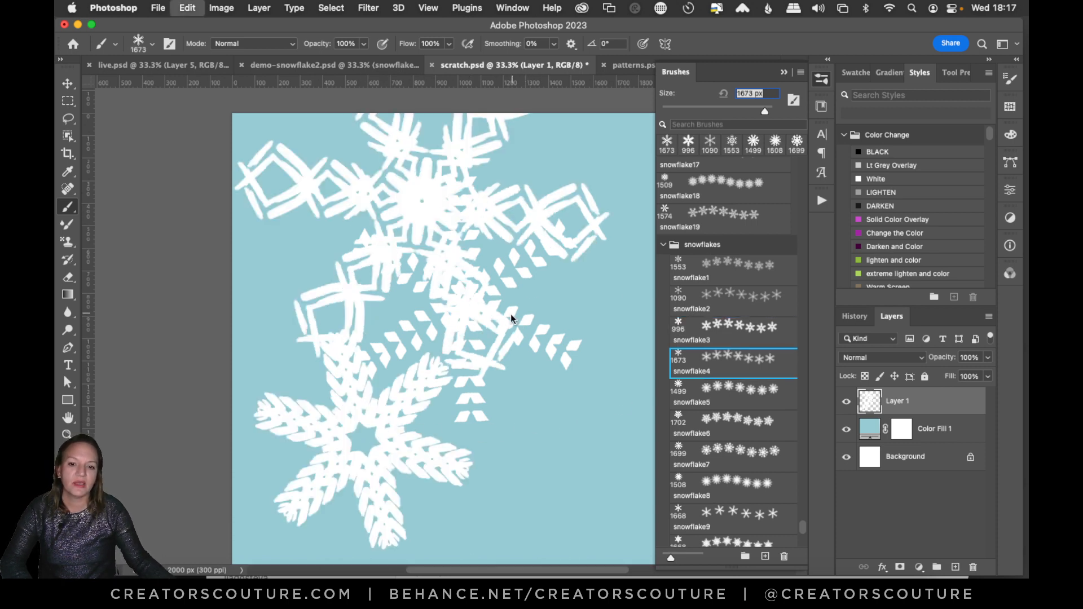
pyautogui.click(488, 325)
pyautogui.press('super+z')
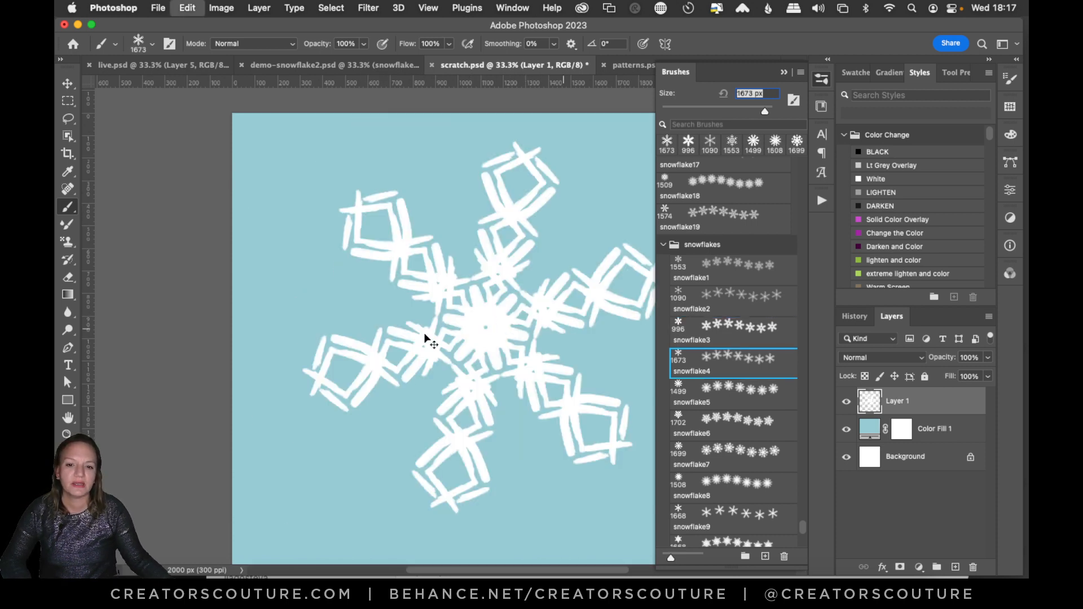
pyautogui.click(446, 338)
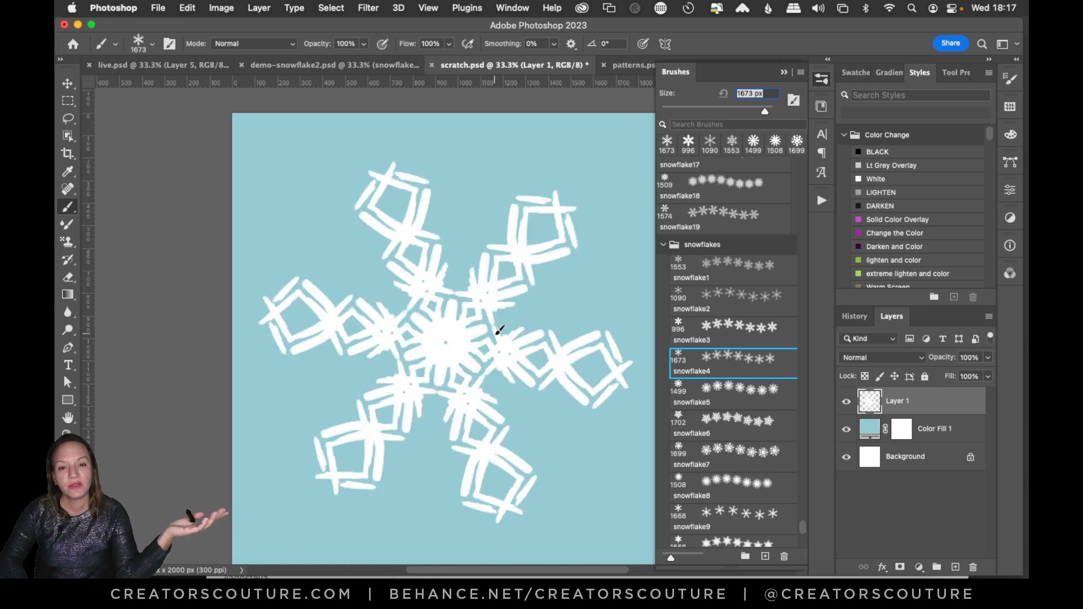
pyautogui.press('super+z')
# Test the snowflake5 brush with one stamp near the canvas centre and undo it.
pyautogui.click(719, 394)
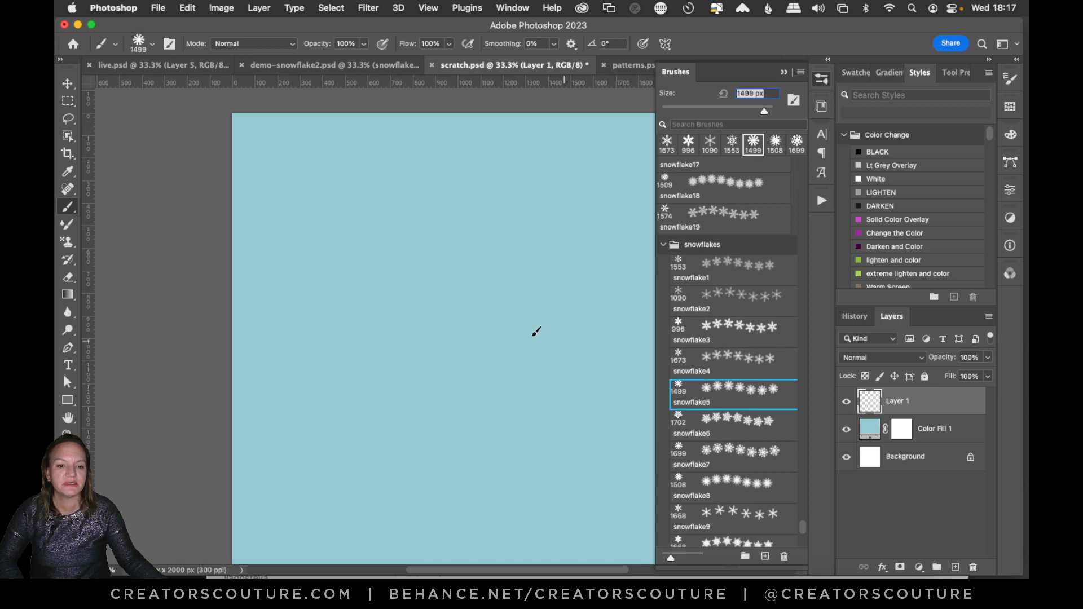
pyautogui.click(484, 333)
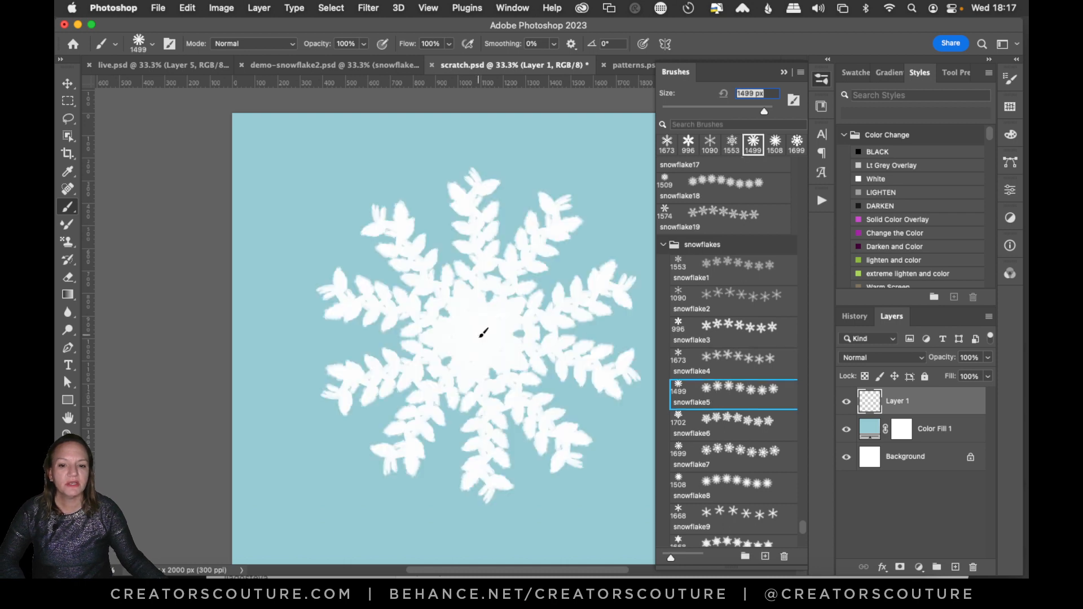
pyautogui.press('super+z')
# Test the snowflake6 brush with repeated single stamps near the canvas centre, undoing each one.
pyautogui.click(728, 426)
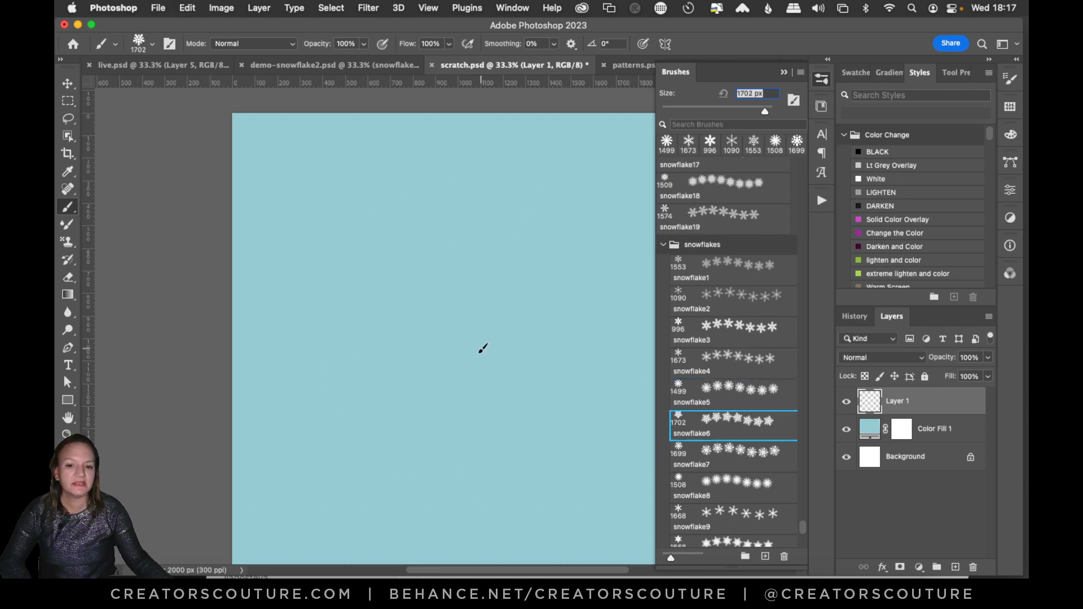
pyautogui.click(483, 350)
pyautogui.press('super+z')
pyautogui.click(480, 337)
pyautogui.press('super+z')
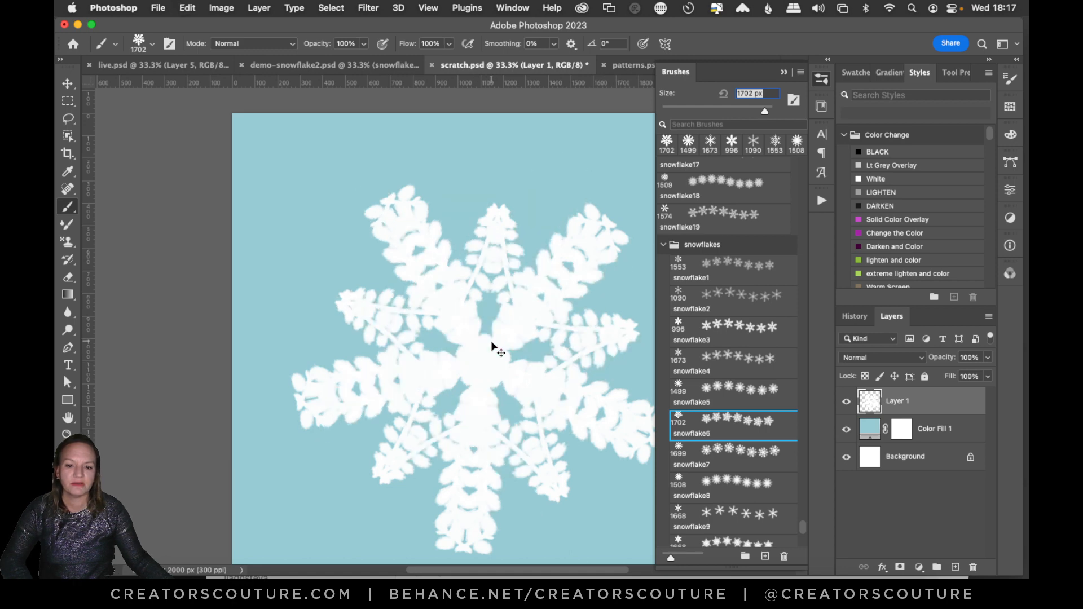
pyautogui.press('super+z')
pyautogui.click(465, 335)
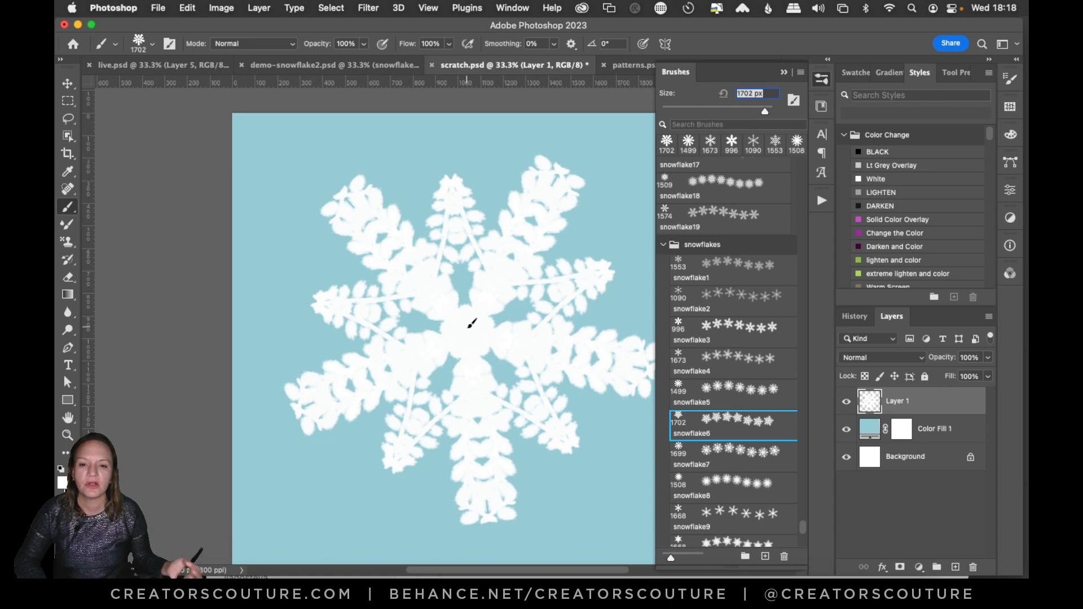
pyautogui.press('super+z')
# Test the snowflake7 and snowflake8 brushes with one stamp each on Layer 1, undoing both.
pyautogui.click(728, 454)
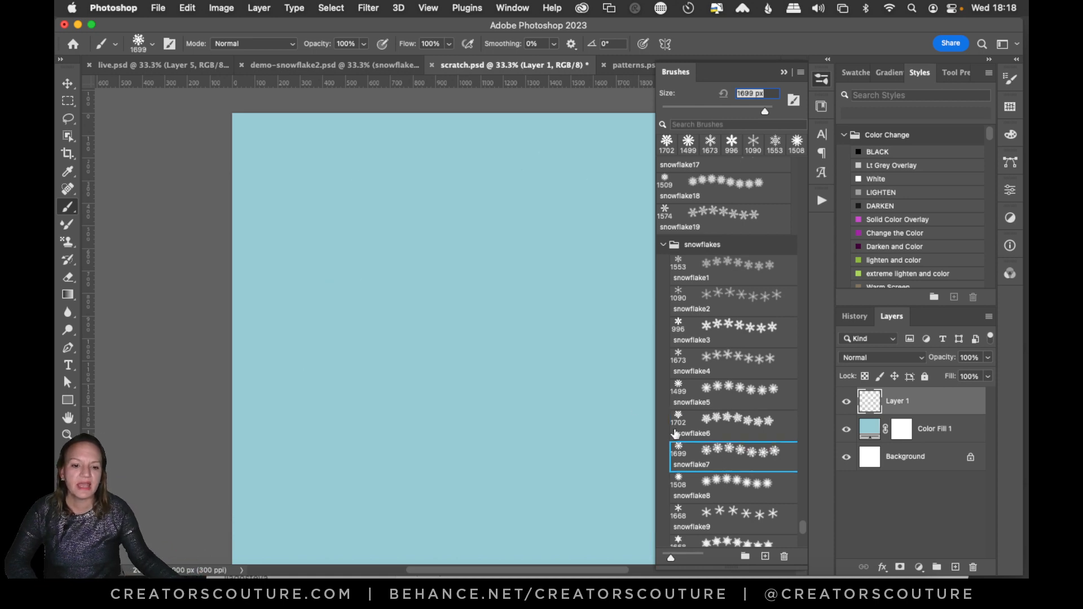
pyautogui.click(489, 352)
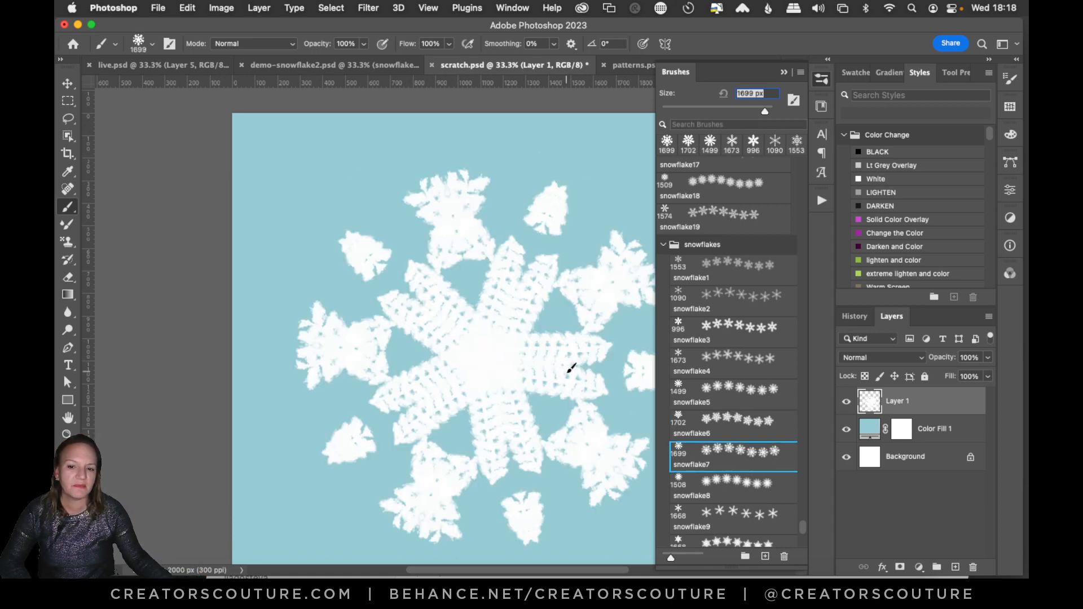
pyautogui.press('super+z')
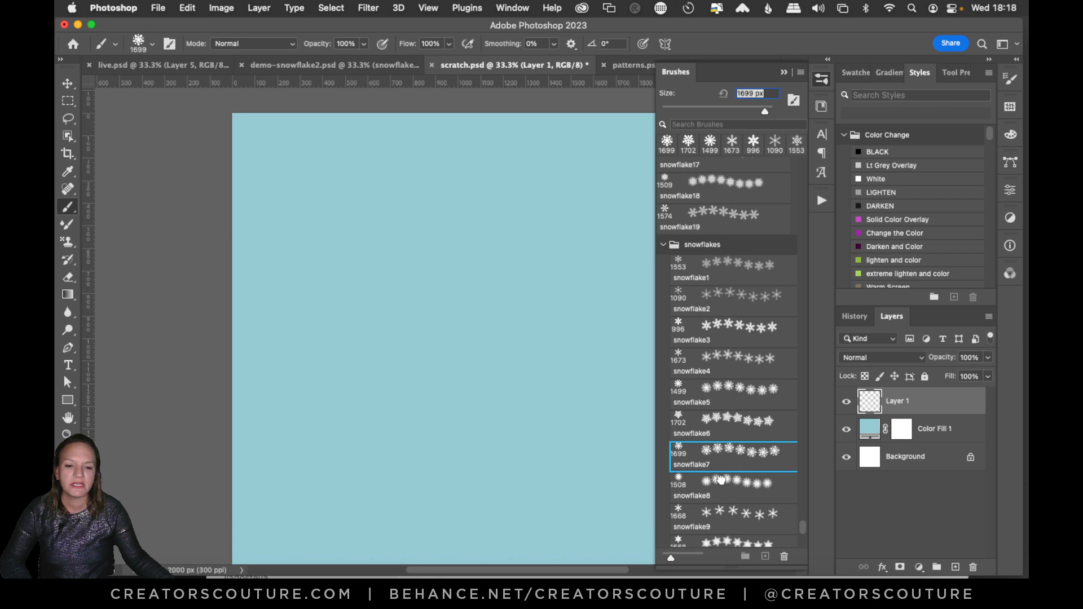
pyautogui.click(725, 484)
pyautogui.click(475, 337)
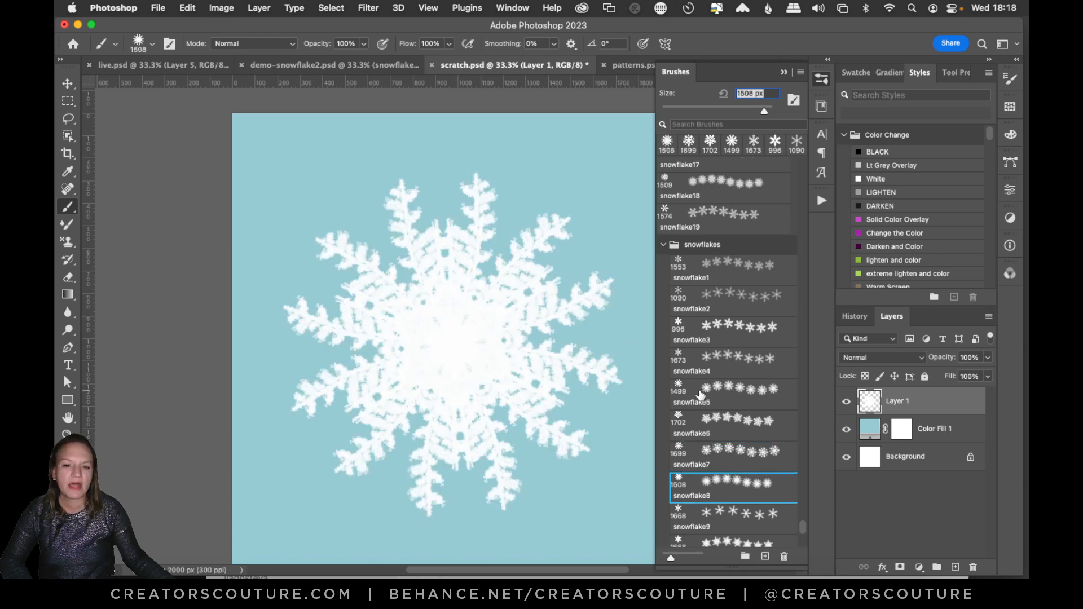
pyautogui.press('super+z')
# Test the snowflake9 and snowflake10 brushes with one stamp each on Layer 1, undoing both.
pyautogui.scroll(-5, 801, 533)
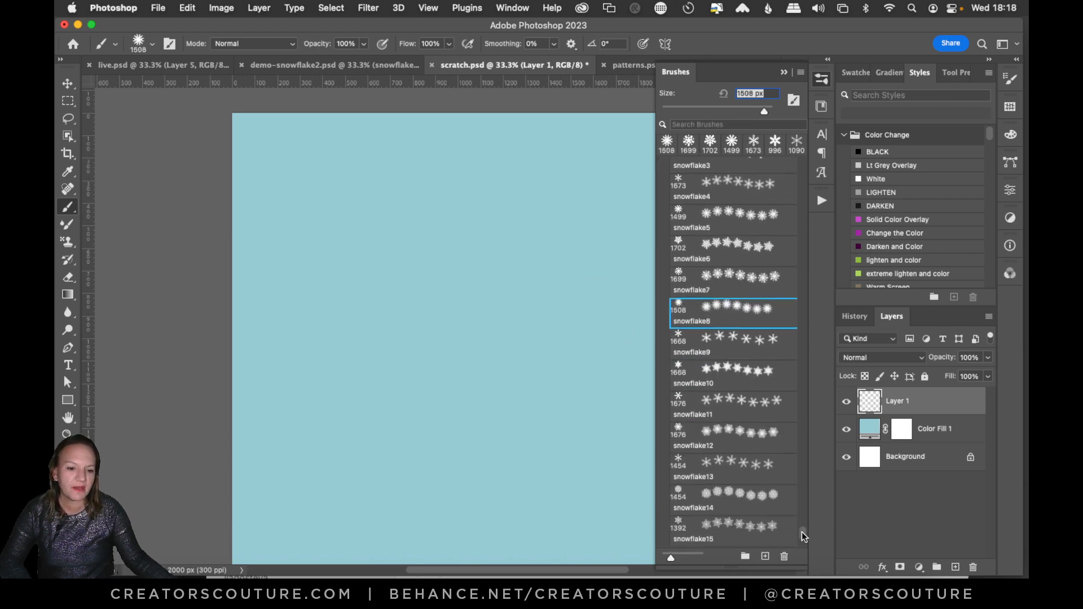
pyautogui.click(738, 364)
pyautogui.click(473, 347)
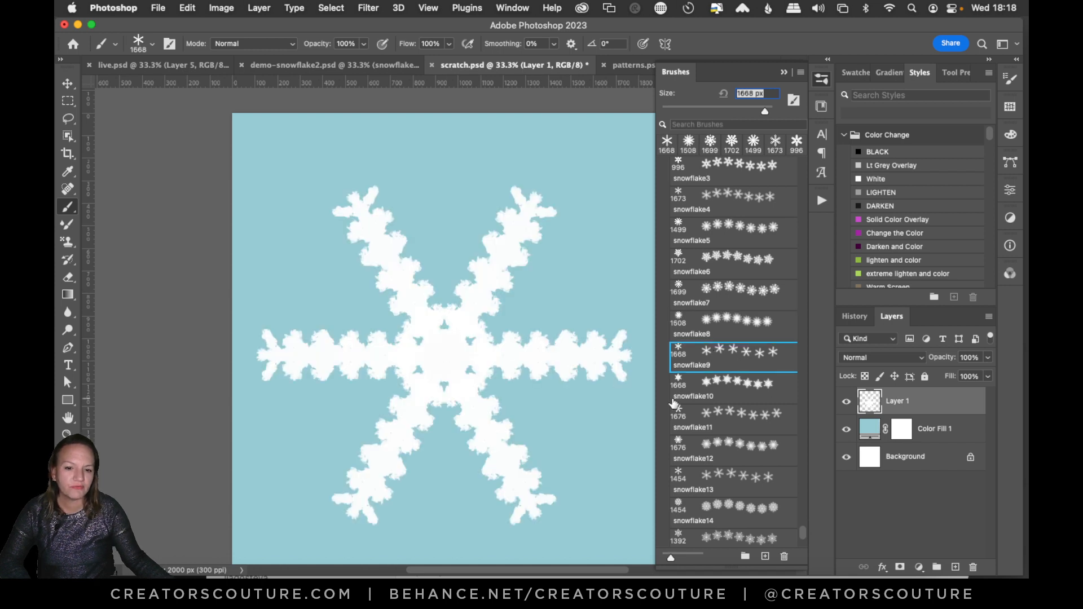
pyautogui.press('super+z')
pyautogui.click(708, 388)
pyautogui.click(452, 295)
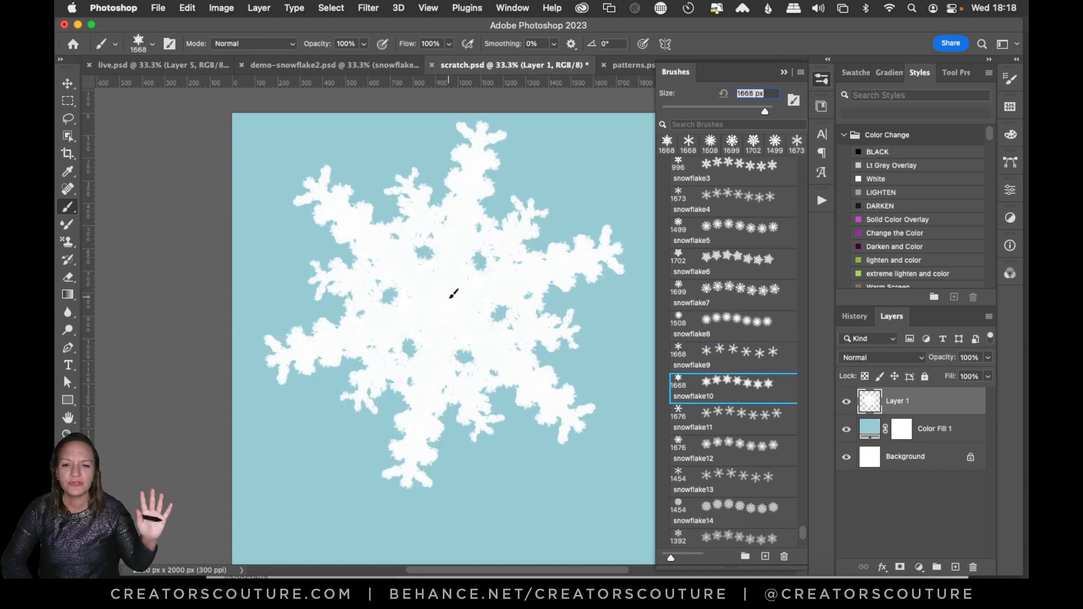
pyautogui.press('super+z')
# Test the snowflake11 and snowflake19 brushes with one stamp each on Layer 1, undoing both.
pyautogui.click(708, 418)
pyautogui.click(508, 394)
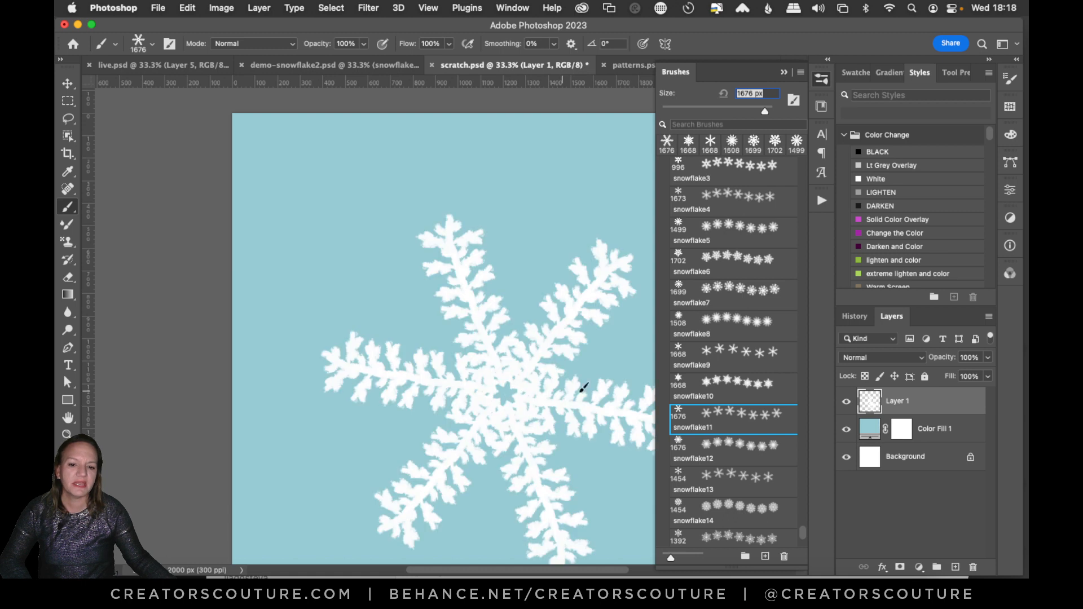
pyautogui.press('super+z')
pyautogui.scroll(-5, 804, 541)
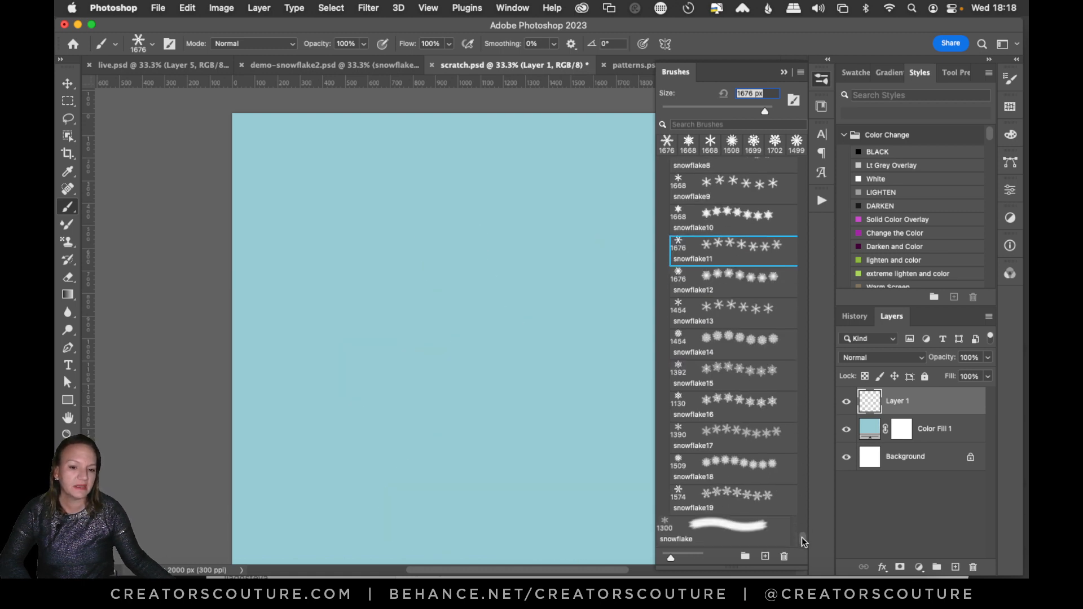
pyautogui.click(739, 502)
pyautogui.click(460, 350)
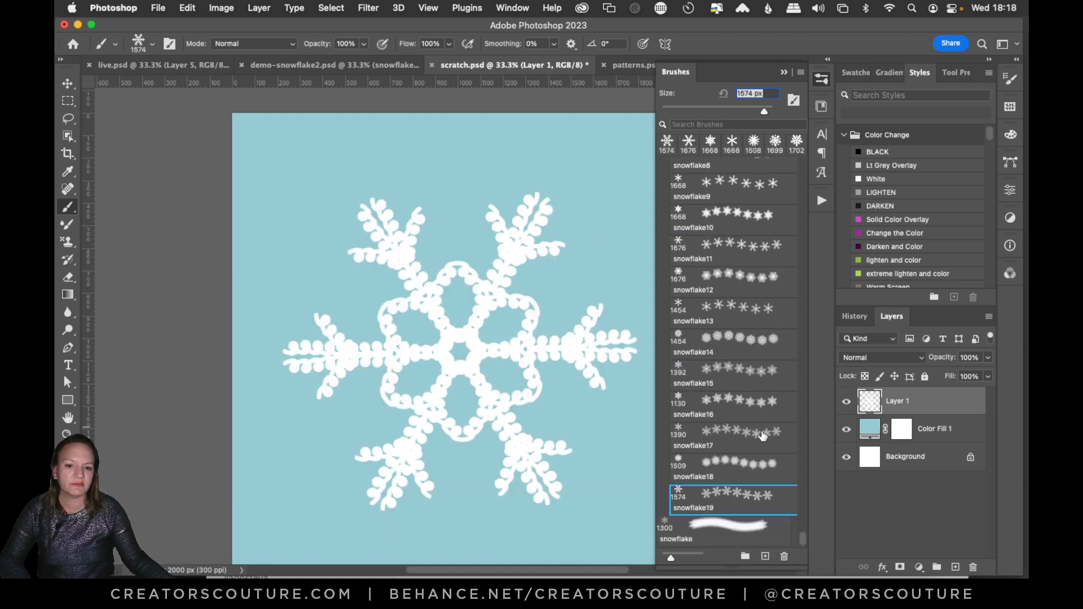
pyautogui.press('super+z')
# Stamp the snowflake18 brush once near the canvas centre on Layer 1 and close the brush list.
pyautogui.click(724, 464)
pyautogui.click(485, 342)
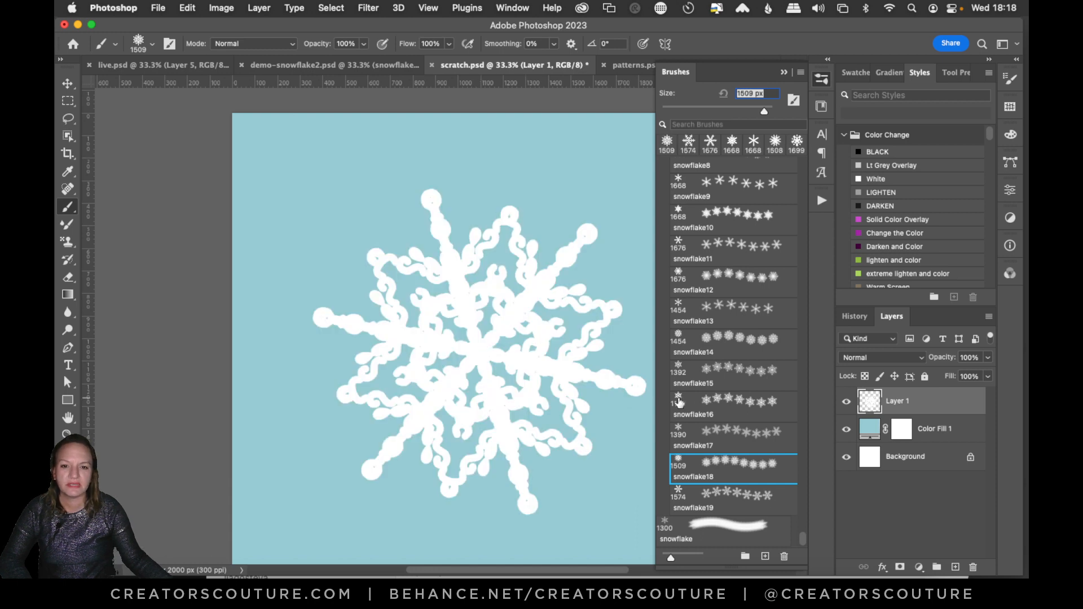
pyautogui.click(822, 82)
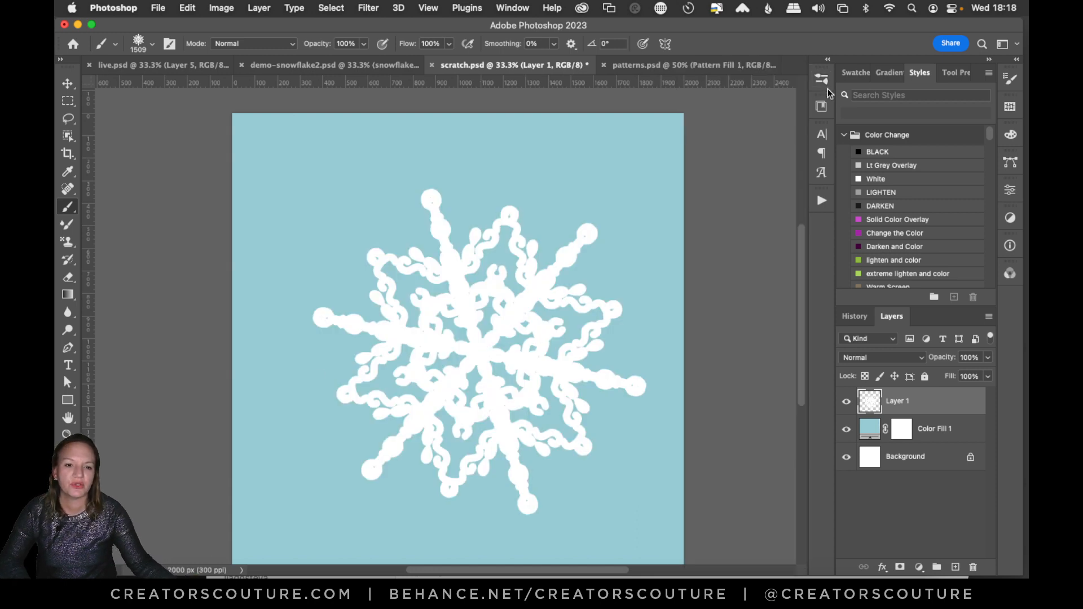
# Switch to the live.psd document and ready the Brush tool with black (000000) as the foreground color.
pyautogui.click(182, 66)
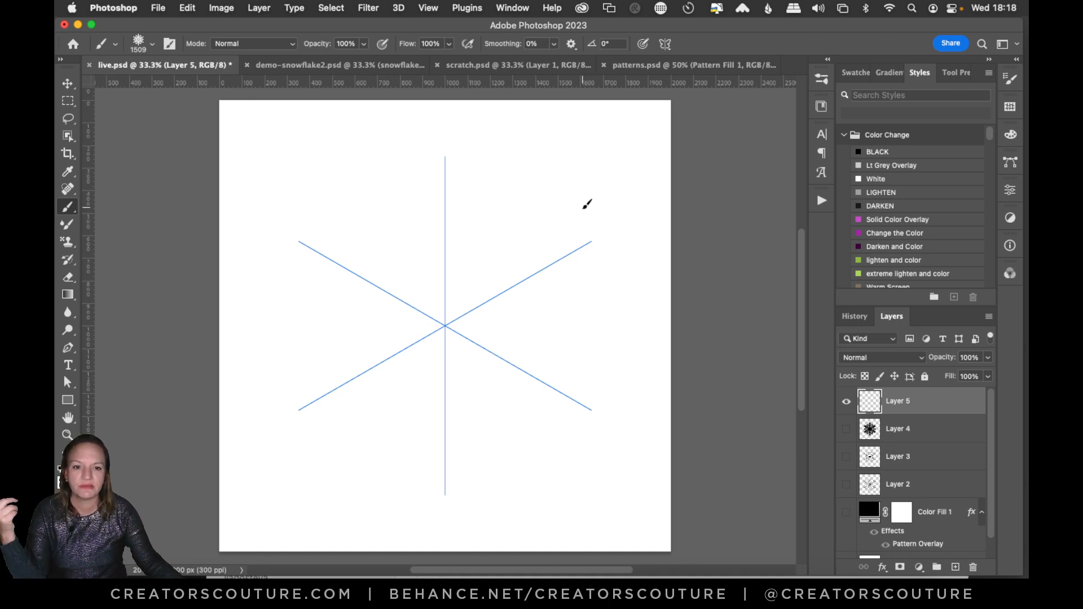
pyautogui.scroll(1, 571, 189)
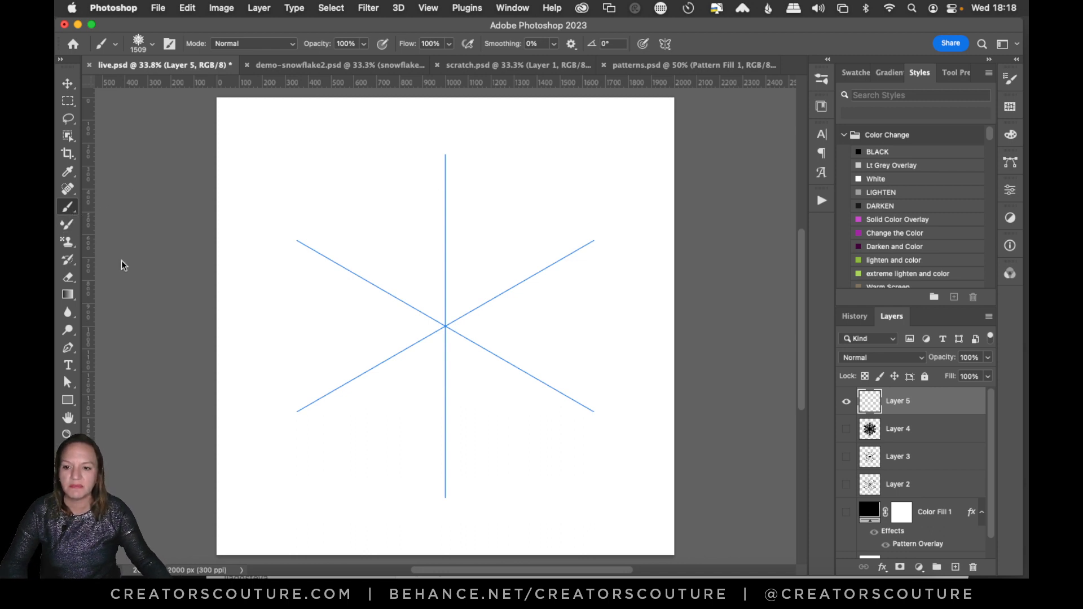
pyautogui.rightClick(76, 210)
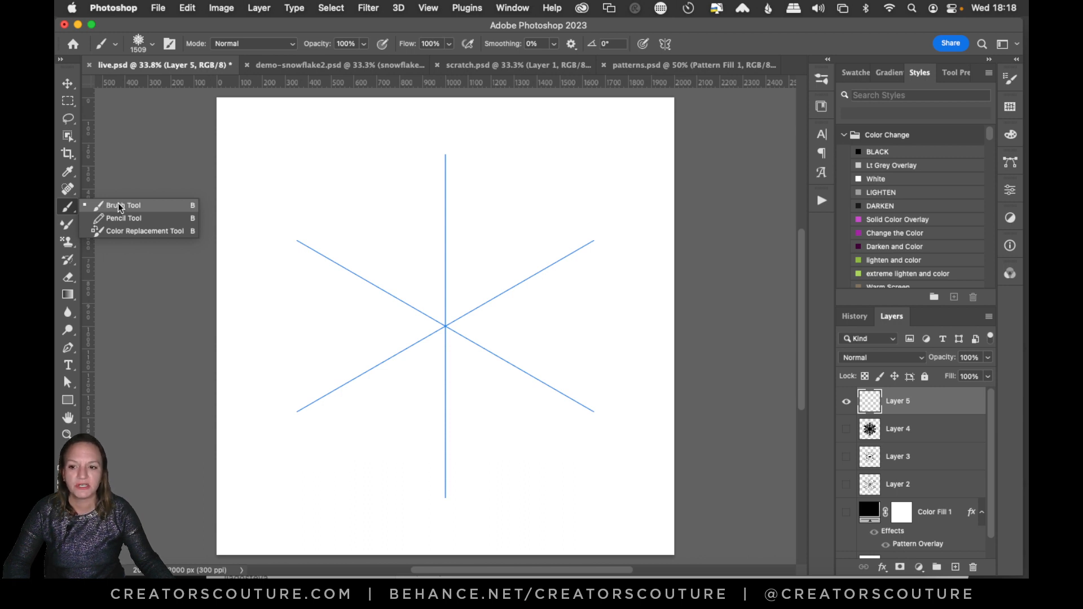
pyautogui.click(117, 205)
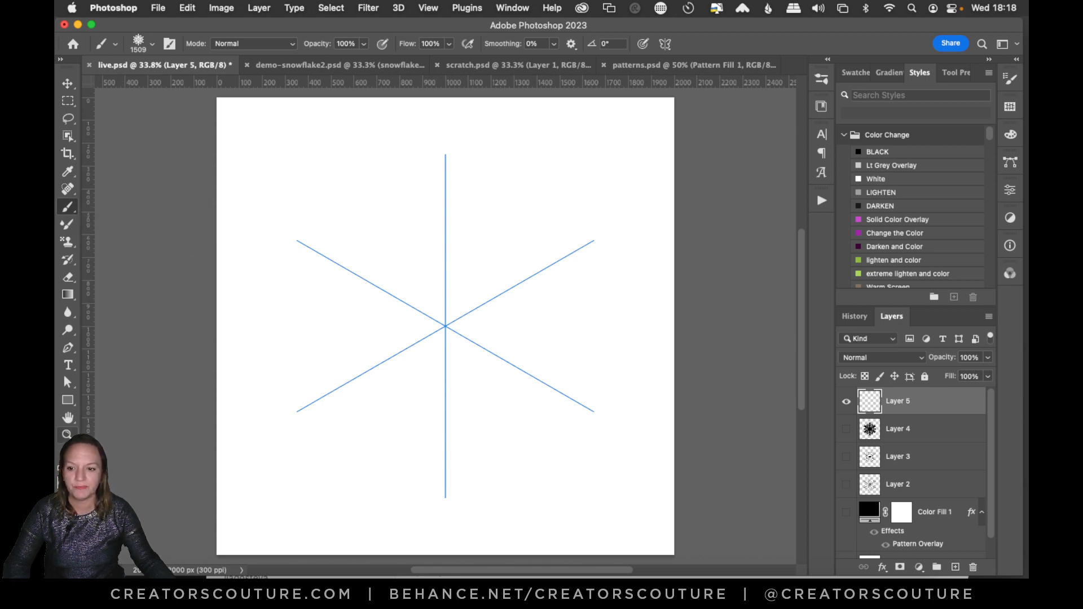
pyautogui.click(64, 477)
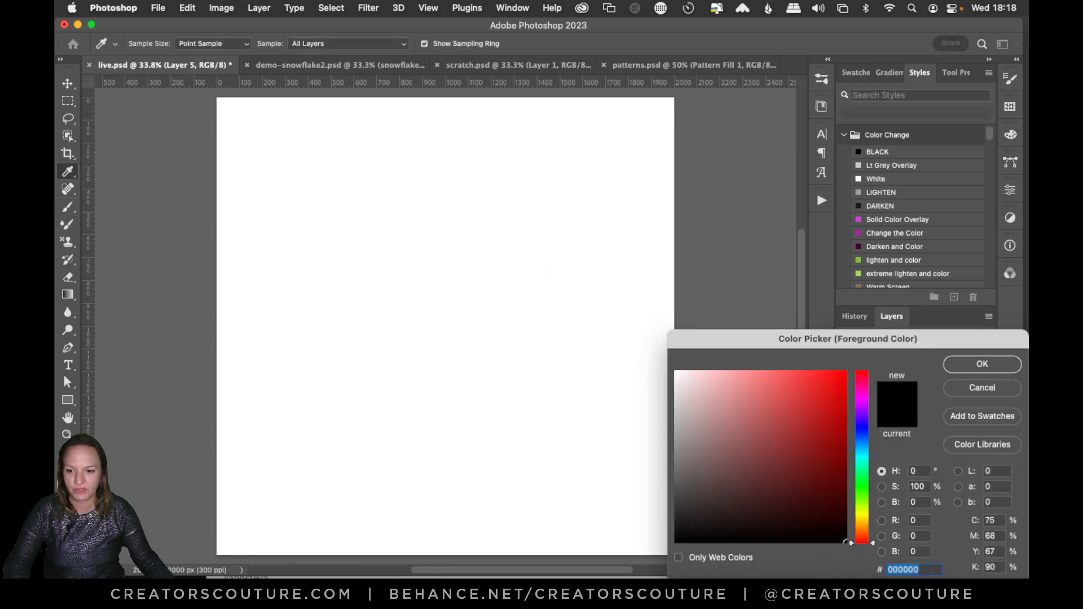
pyautogui.click(965, 369)
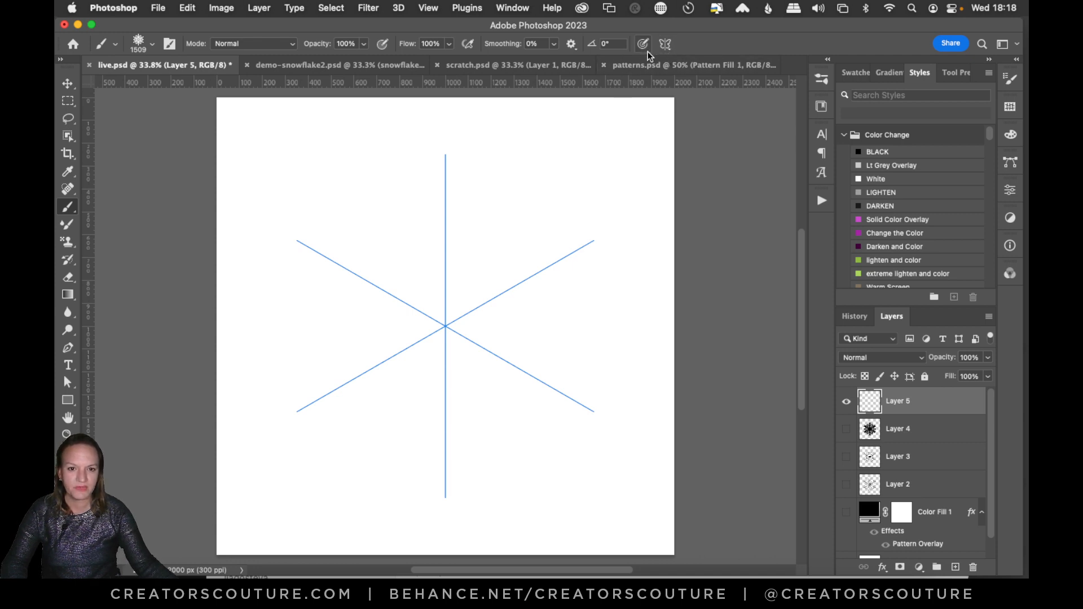
# Set up a Mandala paint symmetry with 6 segments at the canvas centre and return to the Brush tool.
pyautogui.click(665, 45)
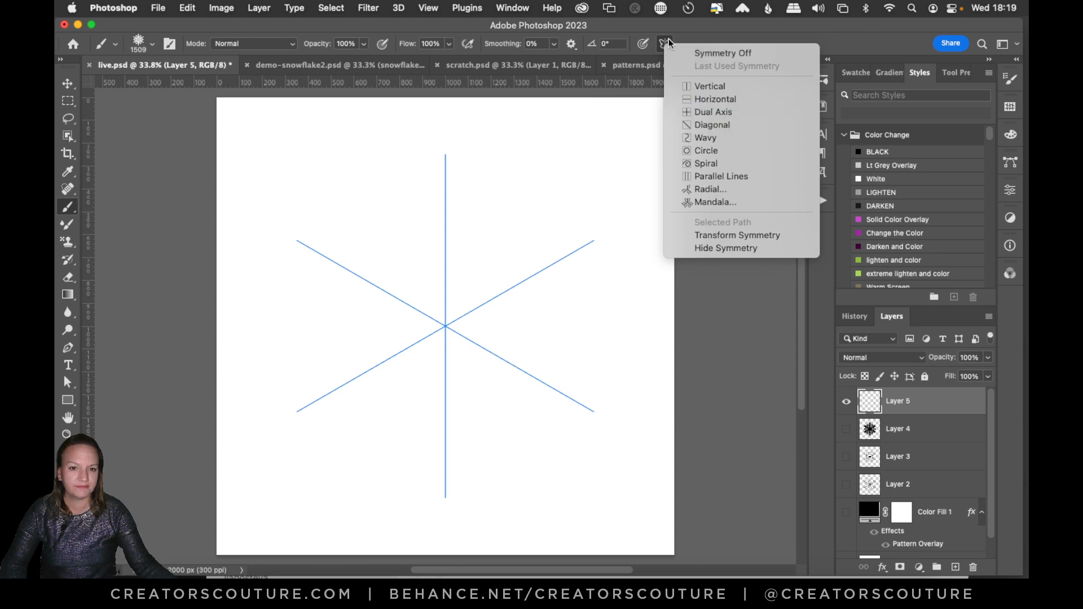
pyautogui.click(714, 202)
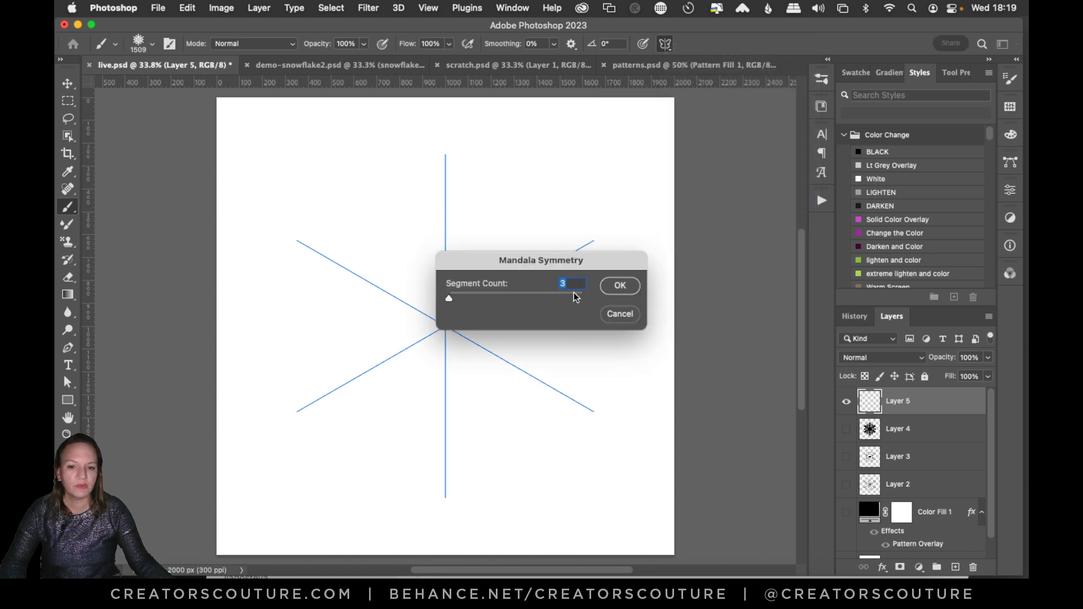
pyautogui.write('6')
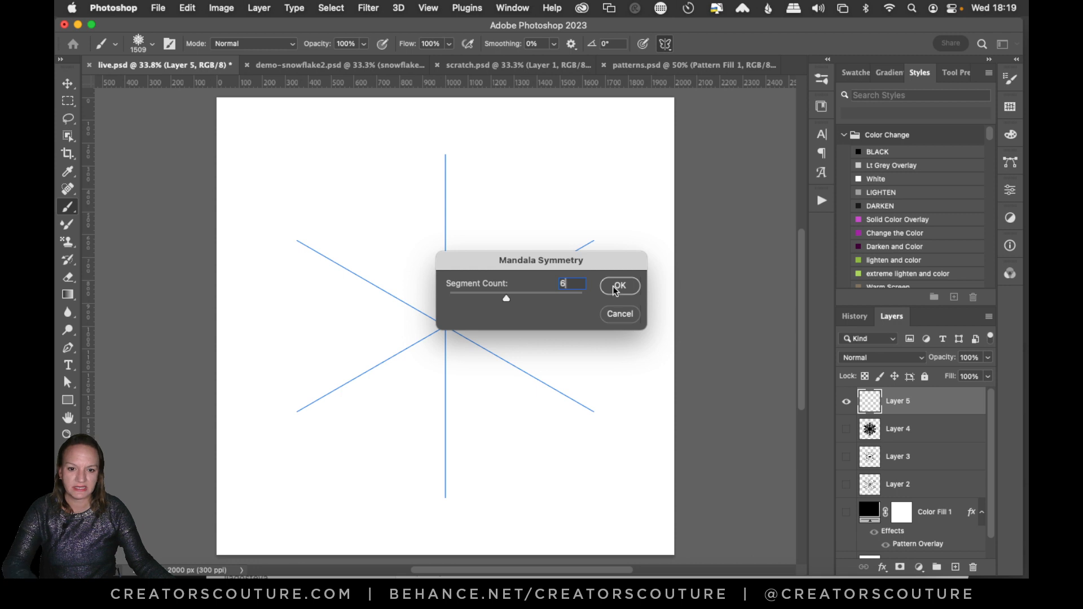
pyautogui.click(617, 285)
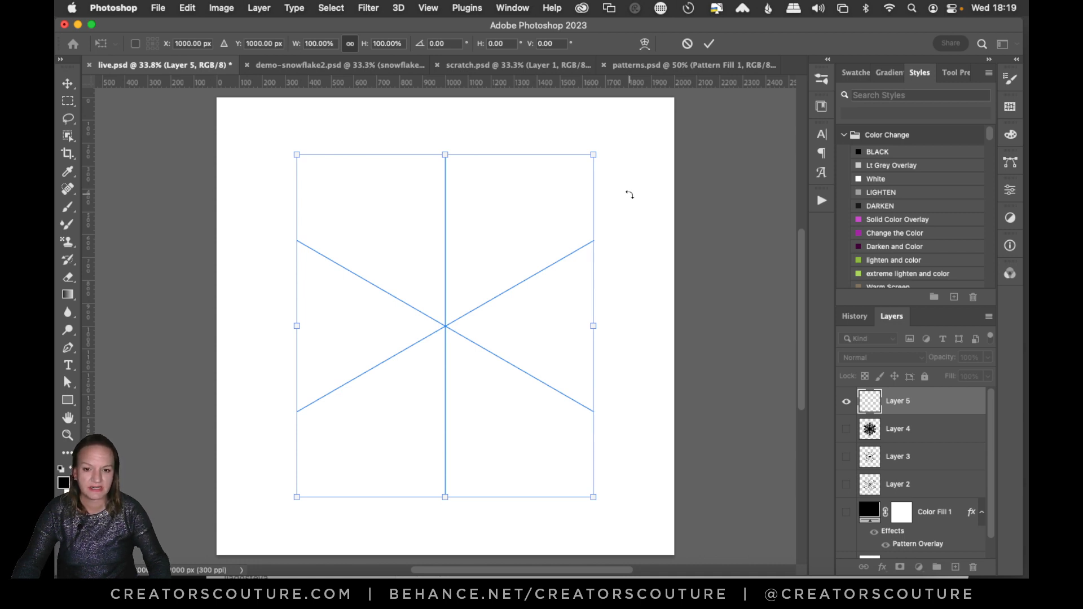
pyautogui.press('Return')
pyautogui.press('b')
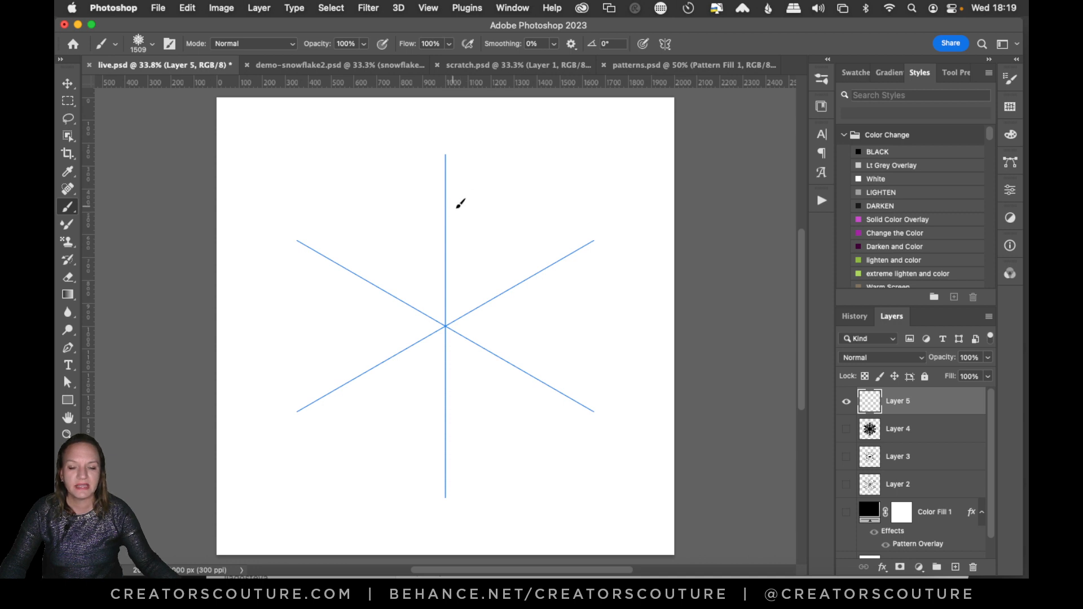
pyautogui.click(665, 43)
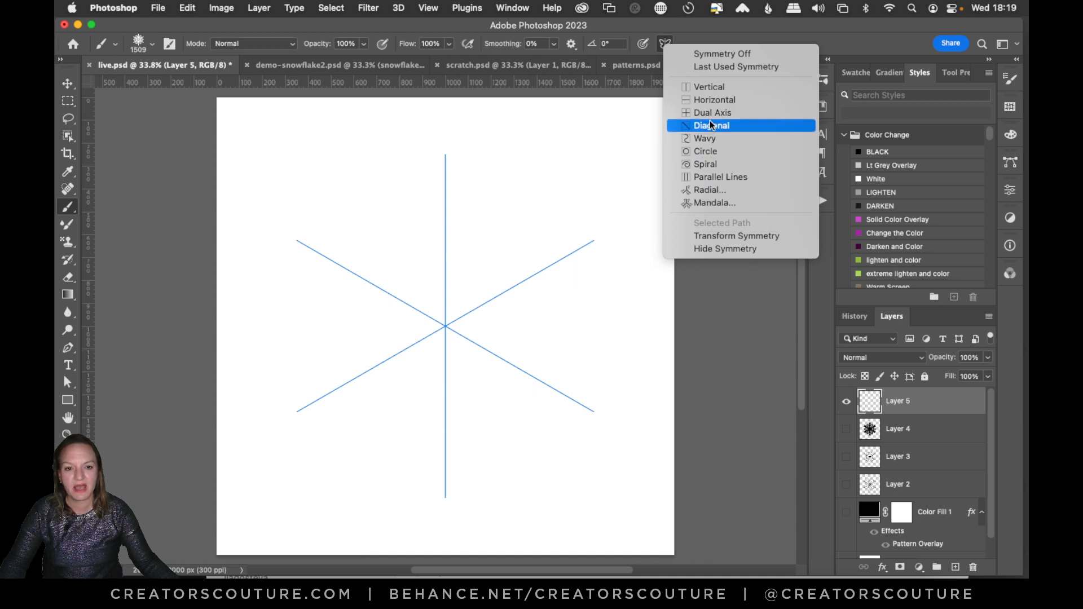
pyautogui.click(724, 19)
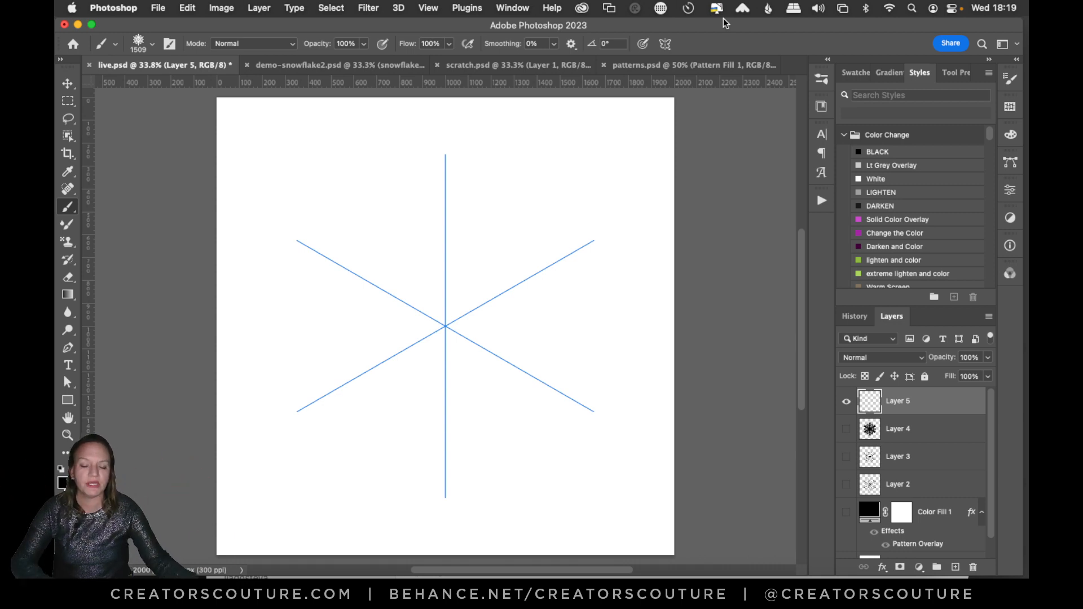
# Browse the brush library to the Tribal group and select the Tribal Pattern 3 brush.
pyautogui.click(820, 82)
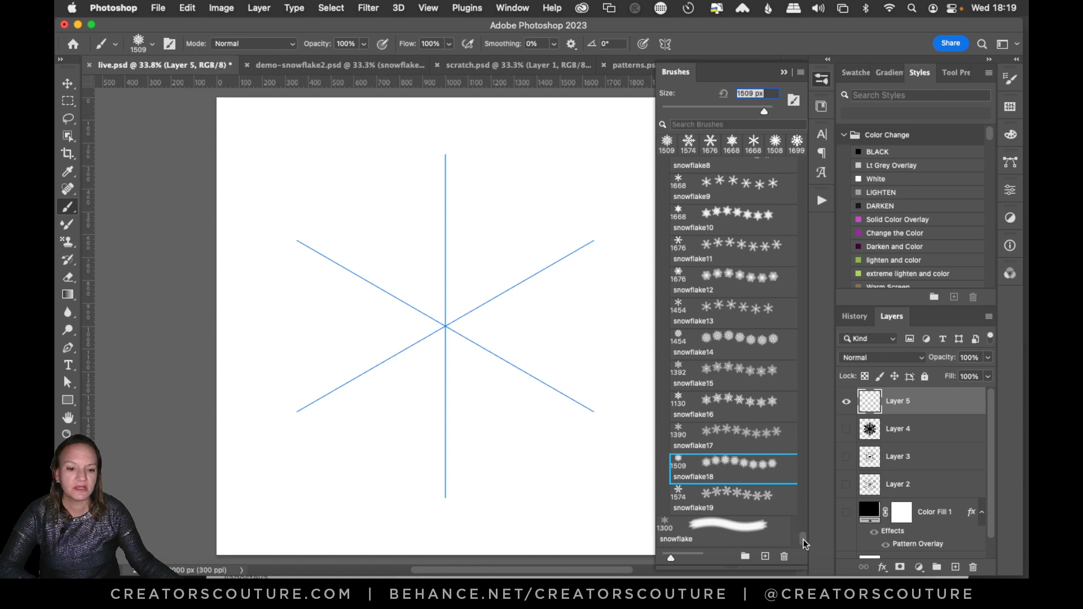
pyautogui.moveTo(804, 539)
pyautogui.mouseDown()
pyautogui.moveTo(836, 329)
pyautogui.moveTo(879, 181)
pyautogui.moveTo(814, 448)
pyautogui.moveTo(823, 427)
pyautogui.moveTo(801, 170)
pyautogui.moveTo(765, 295)
pyautogui.mouseUp()
pyautogui.scroll(-4, 764, 301)
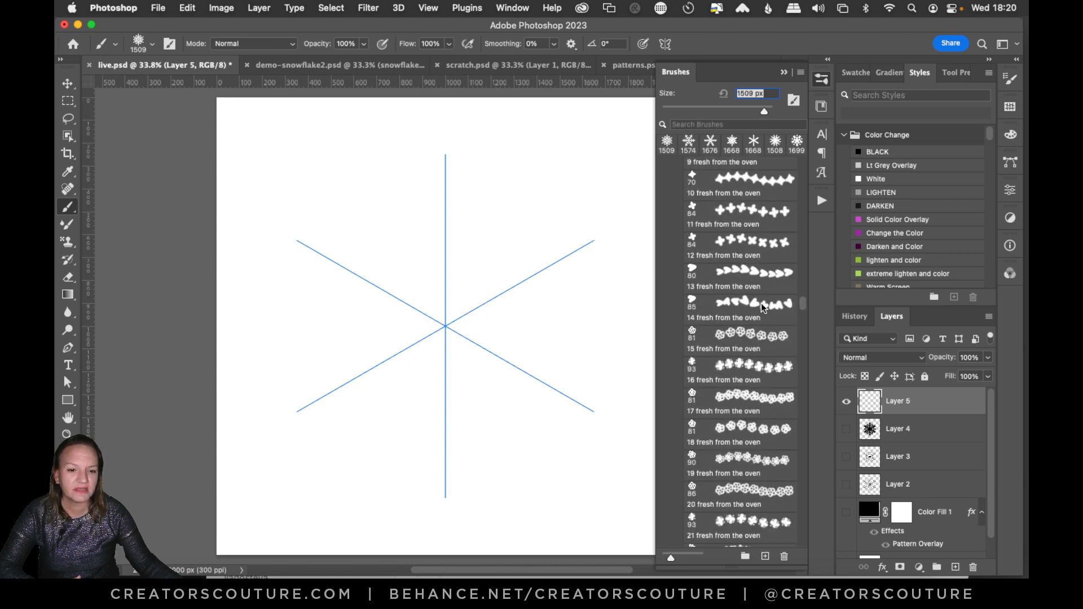
pyautogui.scroll(-20, 760, 303)
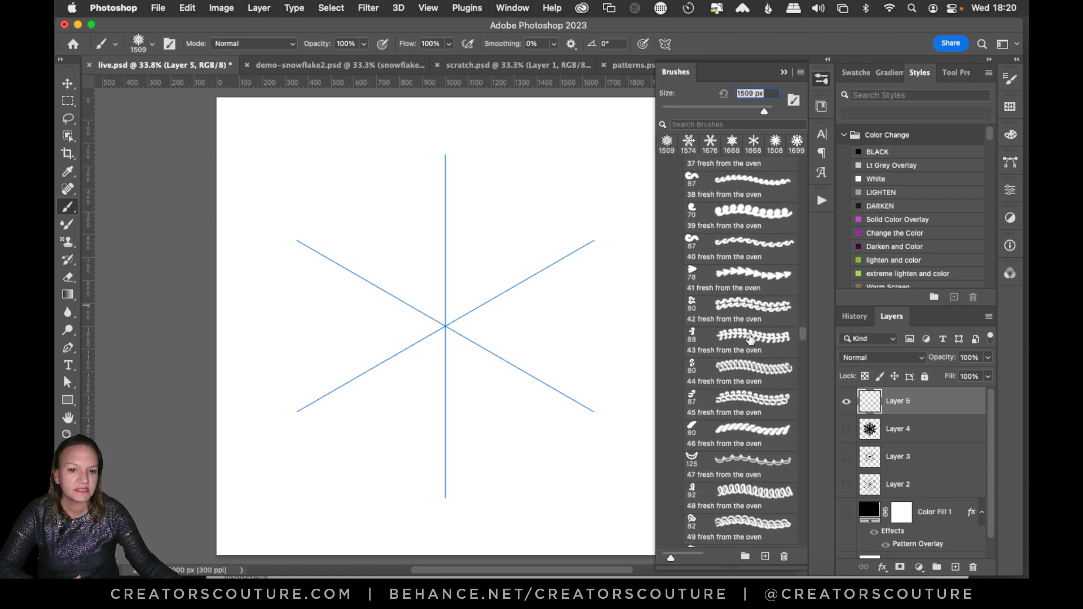
pyautogui.scroll(-20, 749, 343)
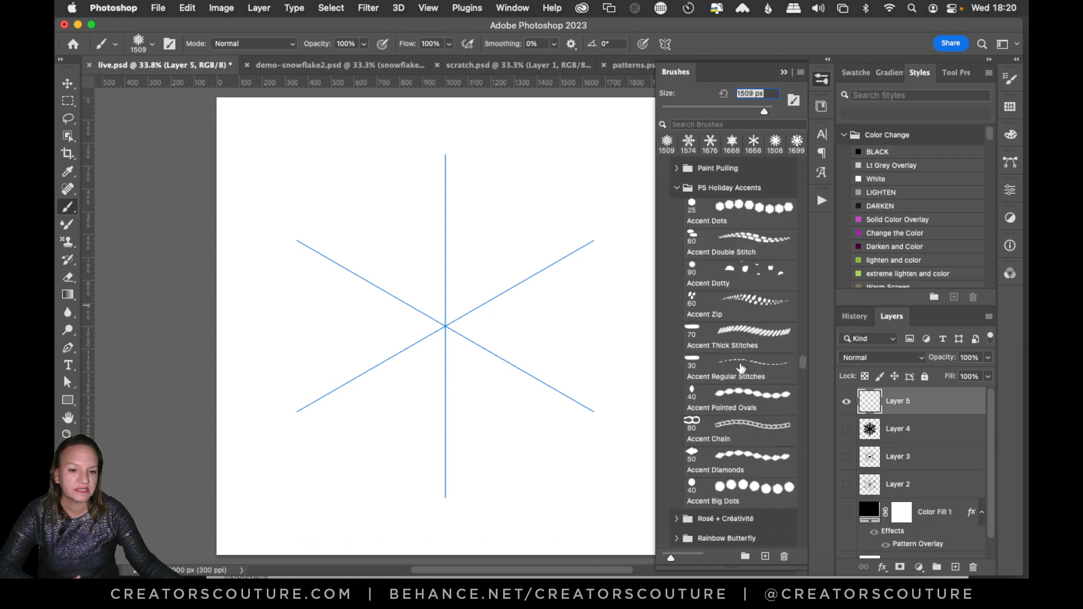
pyautogui.scroll(-2, 740, 370)
pyautogui.scroll(6, 742, 367)
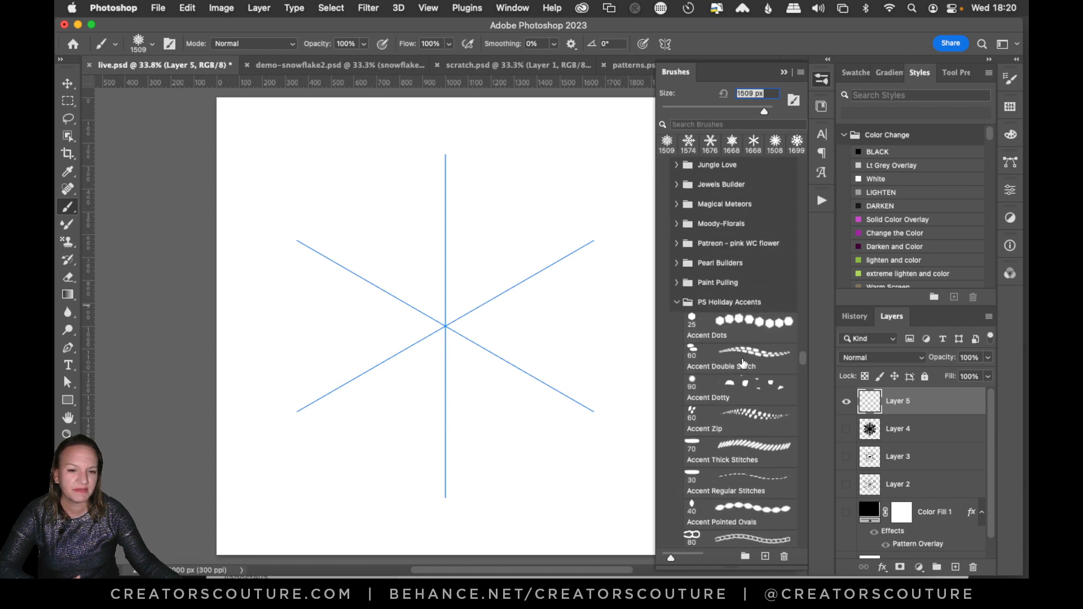
pyautogui.scroll(-1, 743, 365)
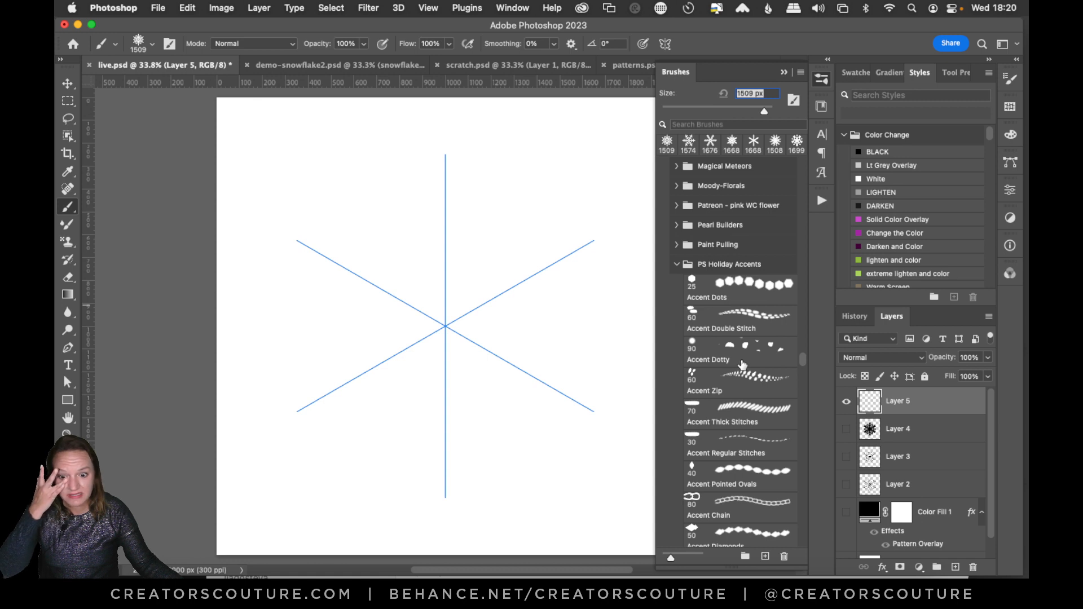
pyautogui.scroll(-8, 742, 365)
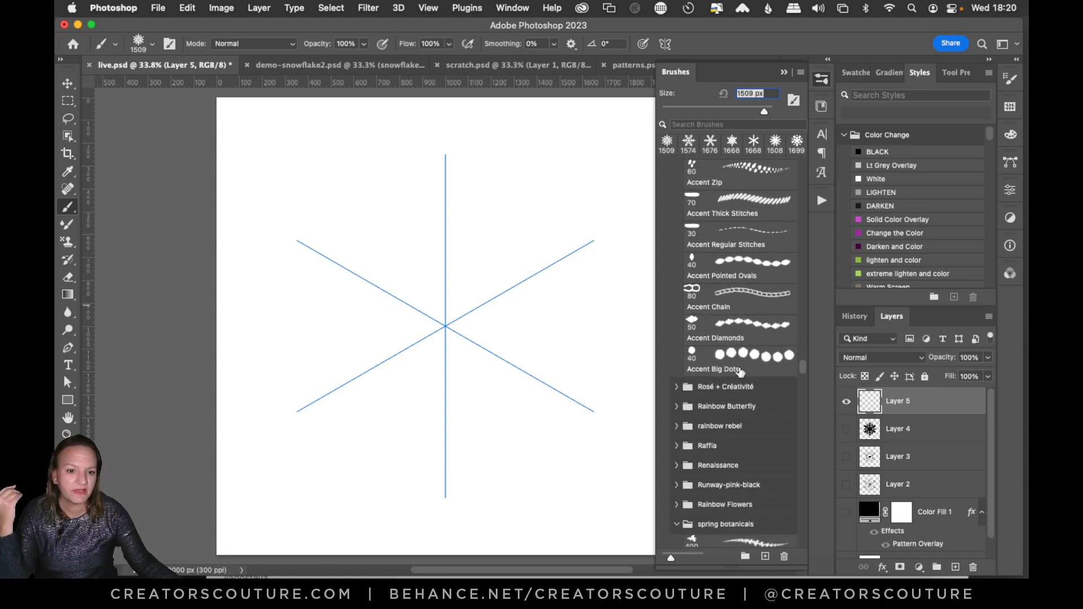
pyautogui.scroll(-12, 739, 375)
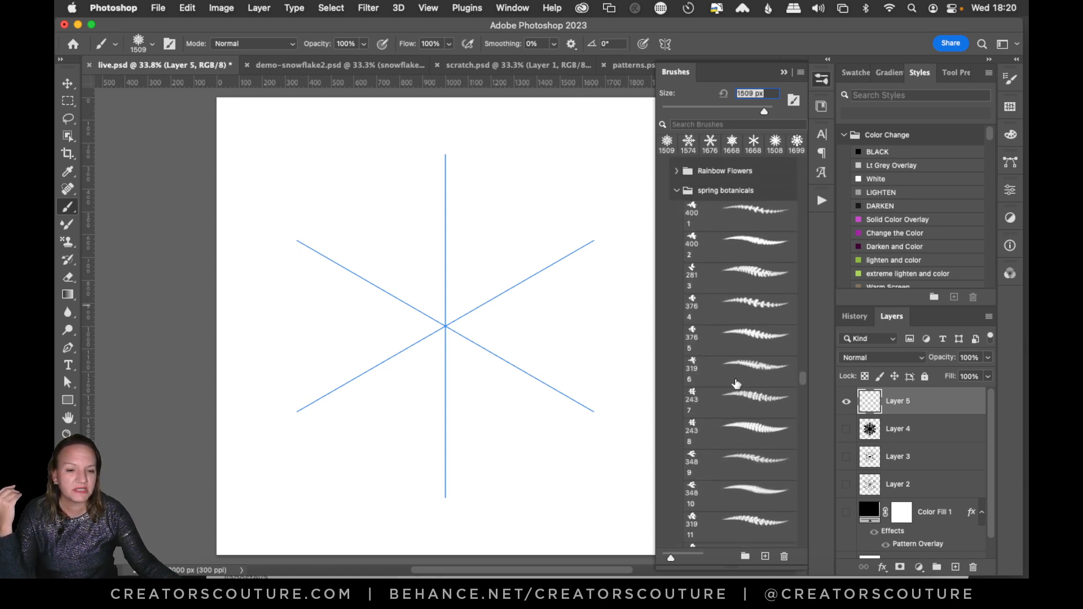
pyautogui.scroll(-1, 736, 384)
pyautogui.scroll(-15, 736, 383)
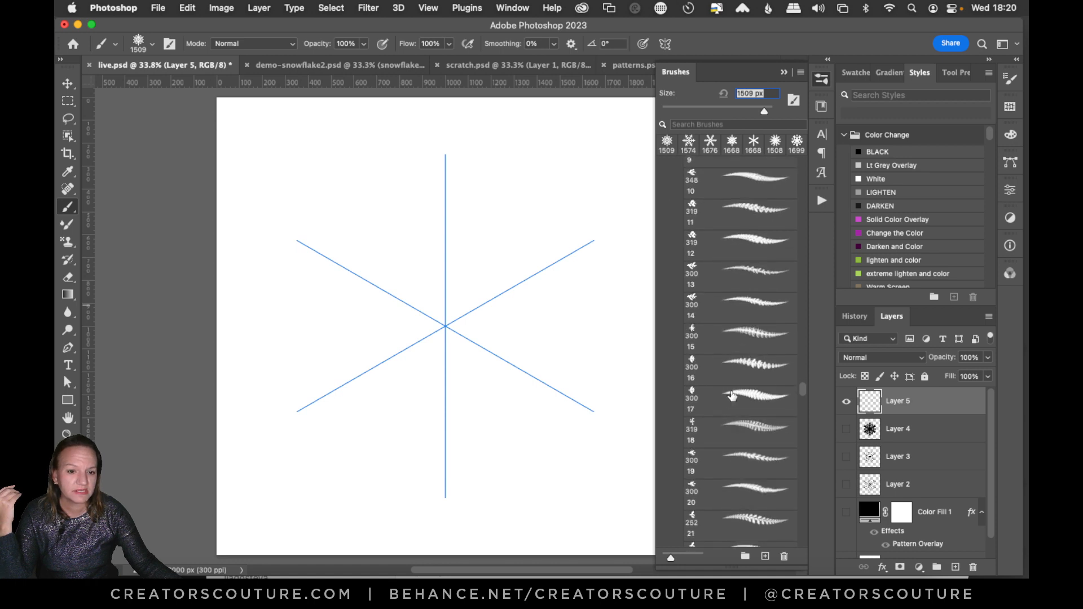
pyautogui.scroll(-15, 721, 432)
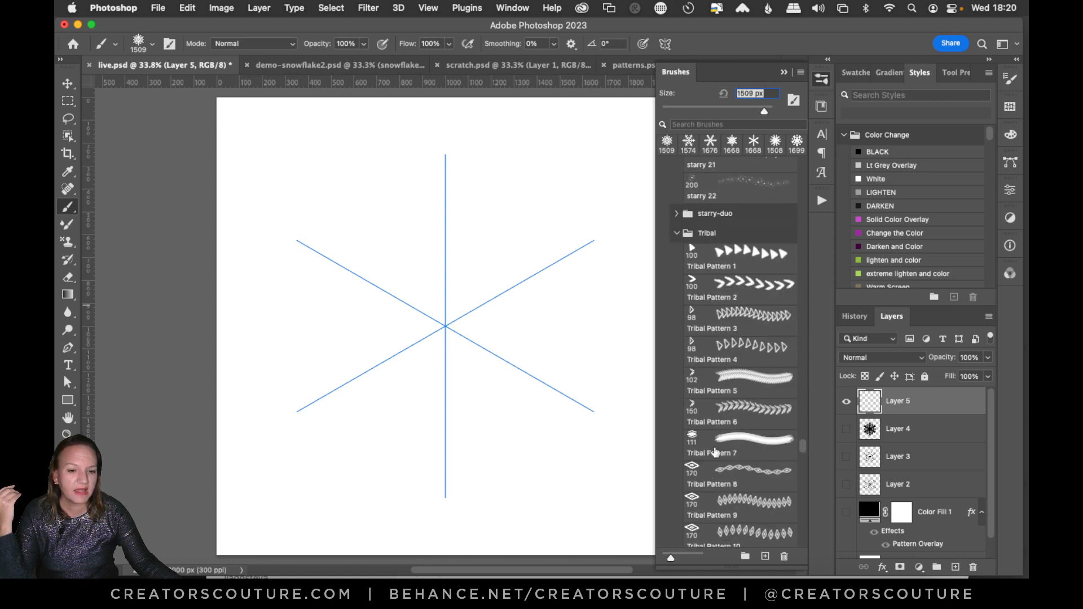
pyautogui.scroll(-3, 717, 454)
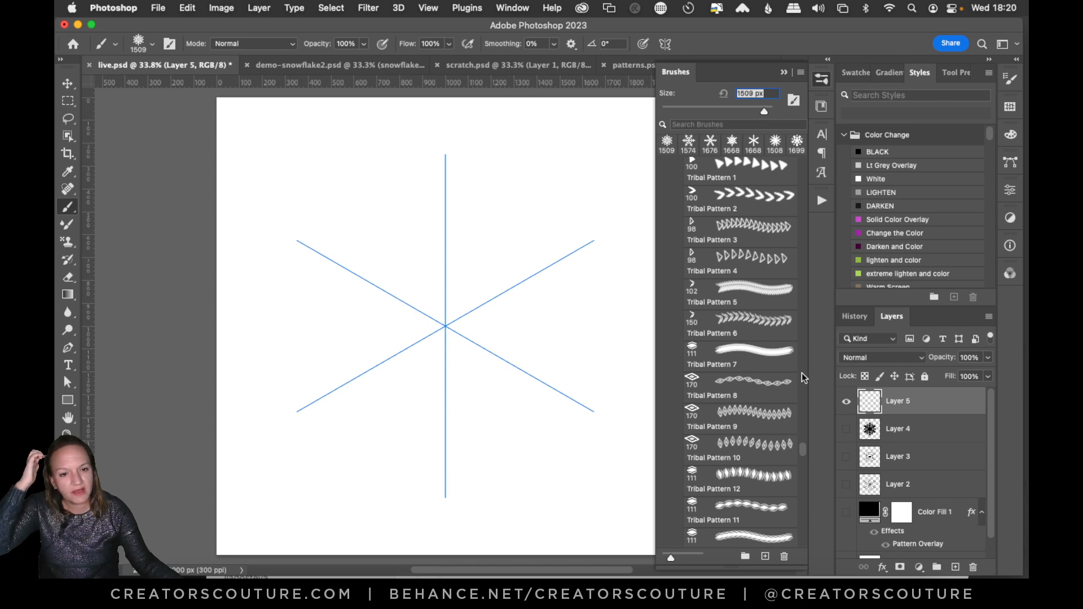
pyautogui.click(743, 228)
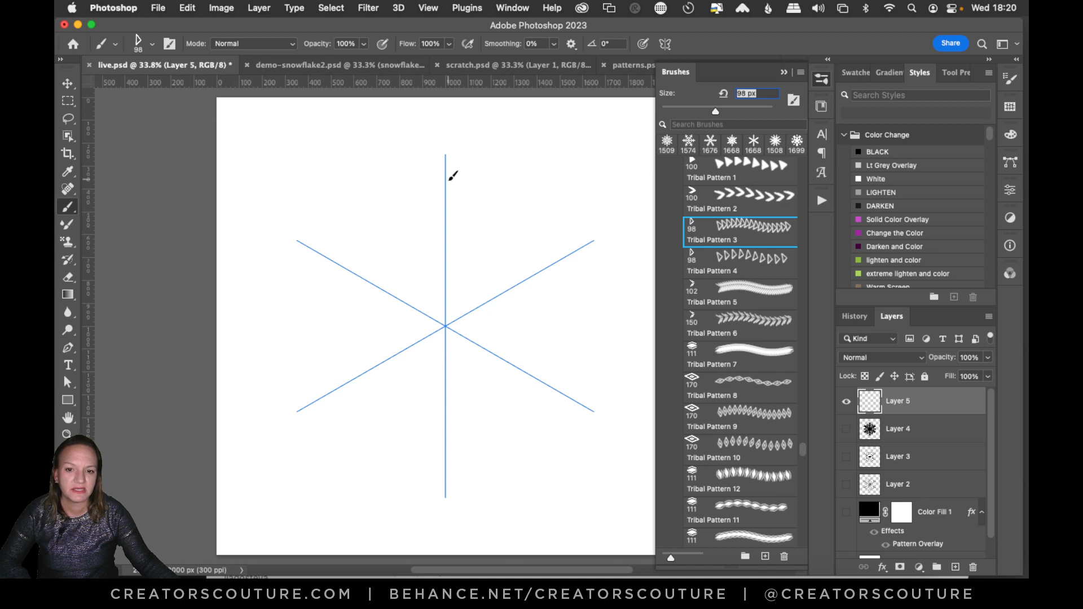
# Draw a snowflake on Layer 5 with Tribal Pattern 3, with arms between the symmetry axes, side branches and stamped accents on the axes.
pyautogui.moveTo(453, 176)
pyautogui.mouseDown()
pyautogui.moveTo(443, 323)
pyautogui.moveTo(528, 179)
pyautogui.mouseUp()
pyautogui.press('super+z')
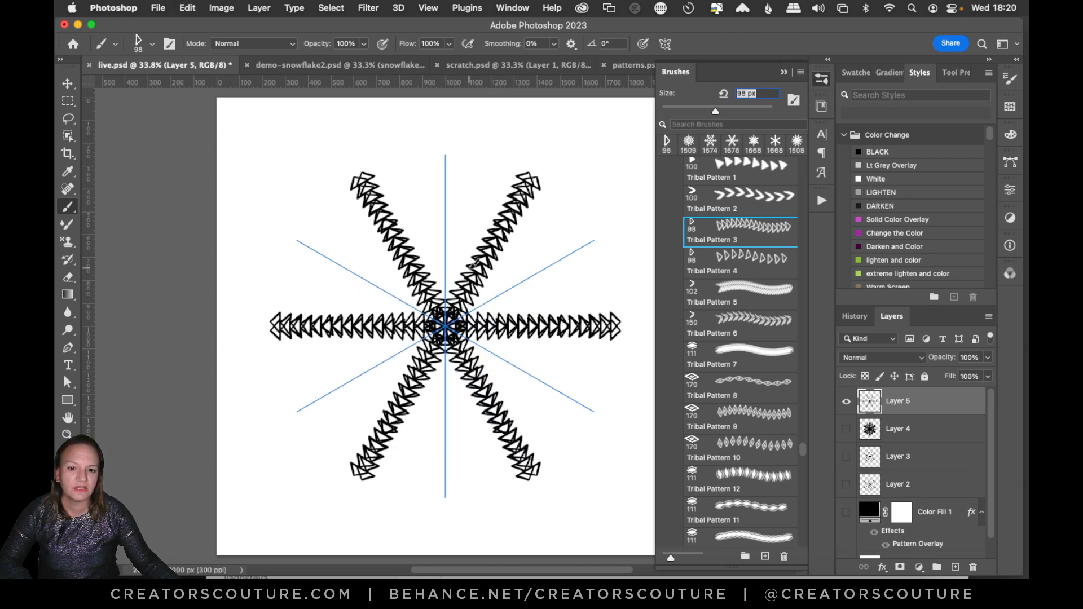
pyautogui.moveTo(474, 264); pyautogui.dragTo(487, 170)
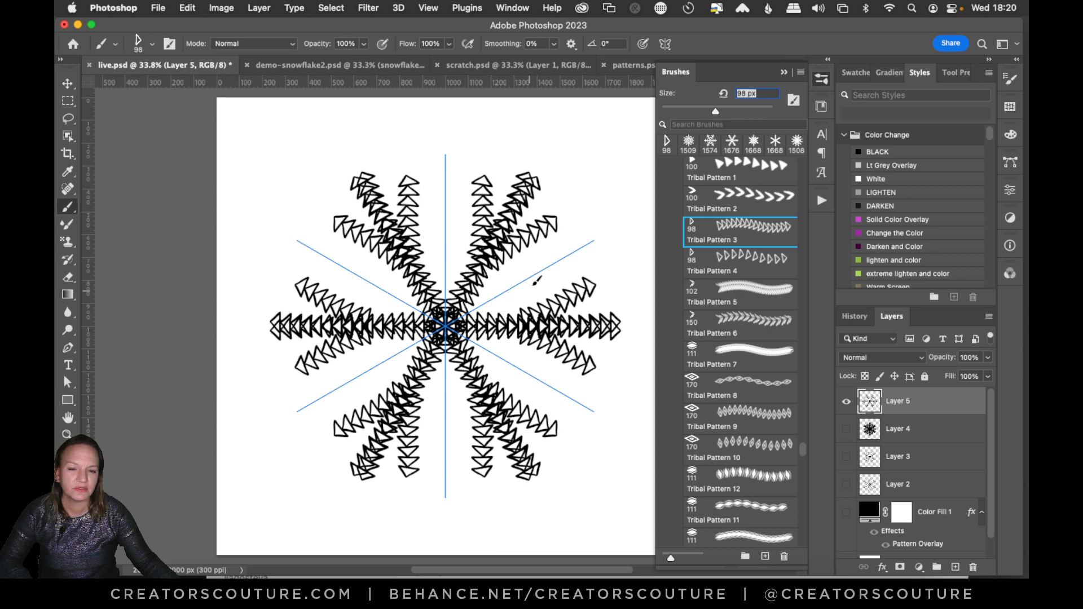
pyautogui.click(536, 279)
pyautogui.click(717, 336)
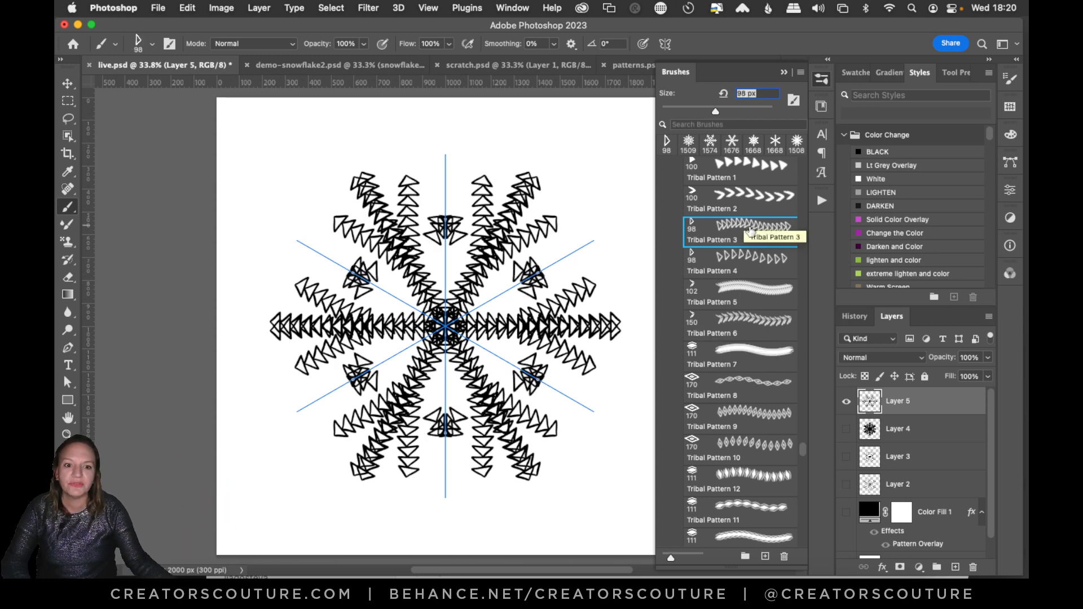
# Switch to the Tribal Pattern 2 brush, clear Layer 5, and try arms along the symmetry axes, clearing them again.
pyautogui.click(719, 200)
pyautogui.press('Delete')
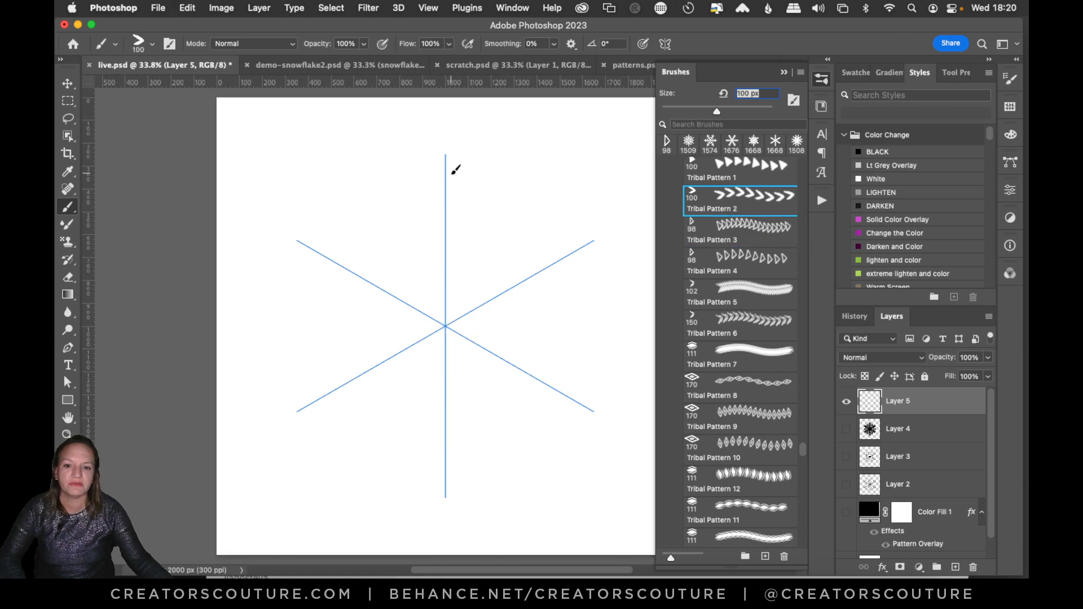
pyautogui.moveTo(446, 161); pyautogui.dragTo(446, 324)
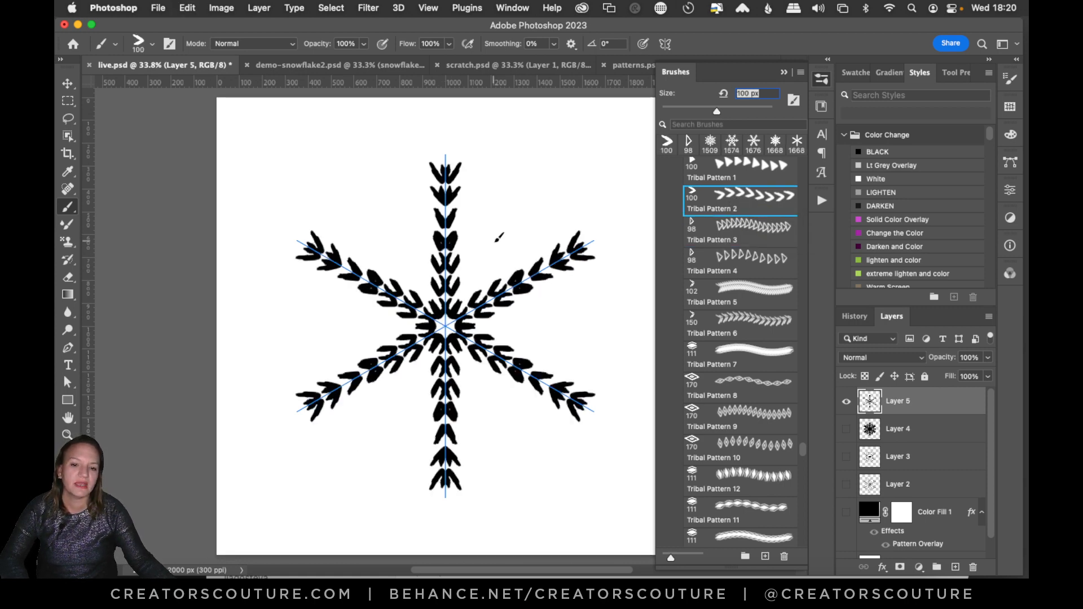
pyautogui.press('Delete')
# Draw a Tribal Pattern 2 snowflake on Layer 5 with arms between the symmetry axes and inner branches, undoing one outer stamp.
pyautogui.moveTo(528, 176); pyautogui.dragTo(457, 320)
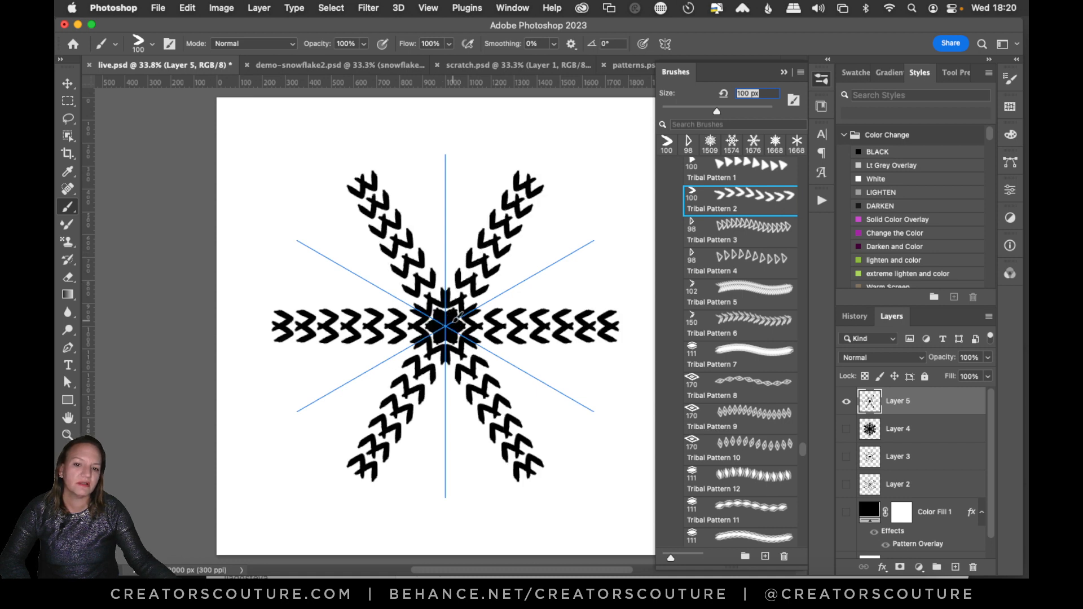
pyautogui.moveTo(445, 214); pyautogui.dragTo(468, 267)
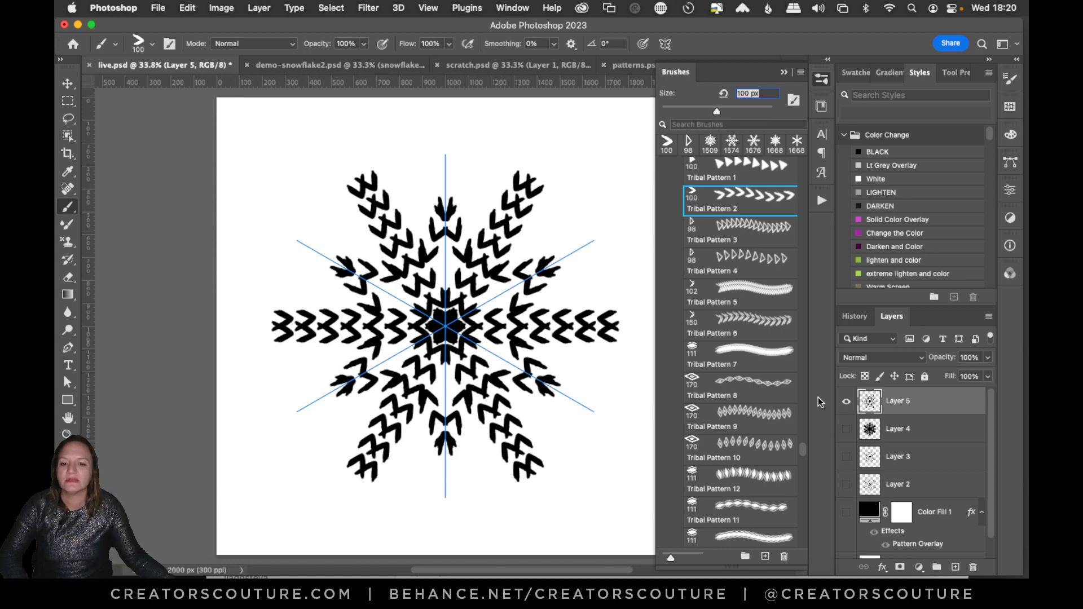
pyautogui.click(604, 282)
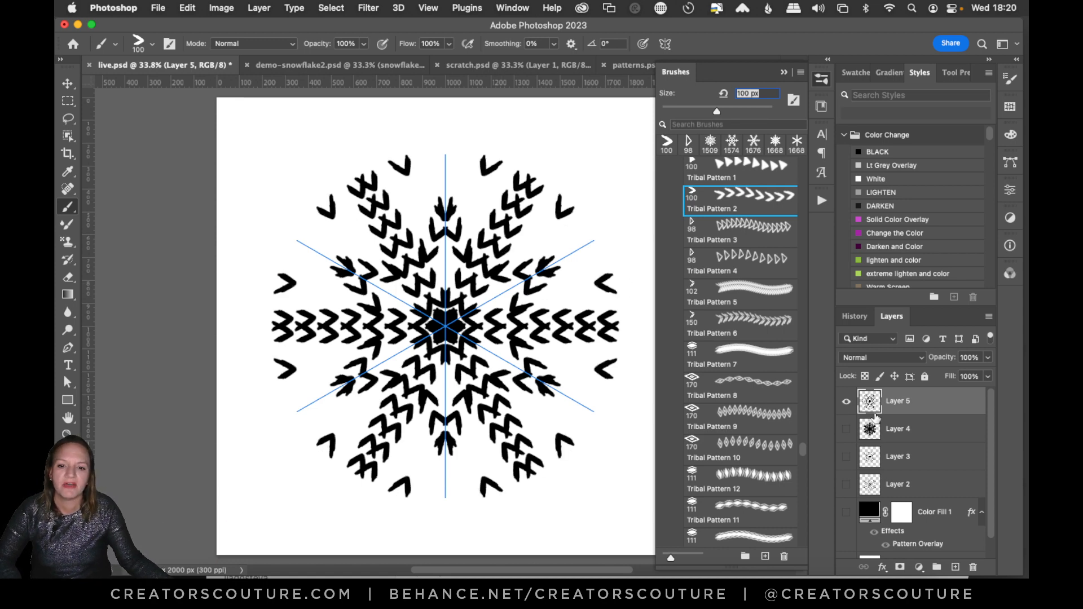
pyautogui.press('super+z')
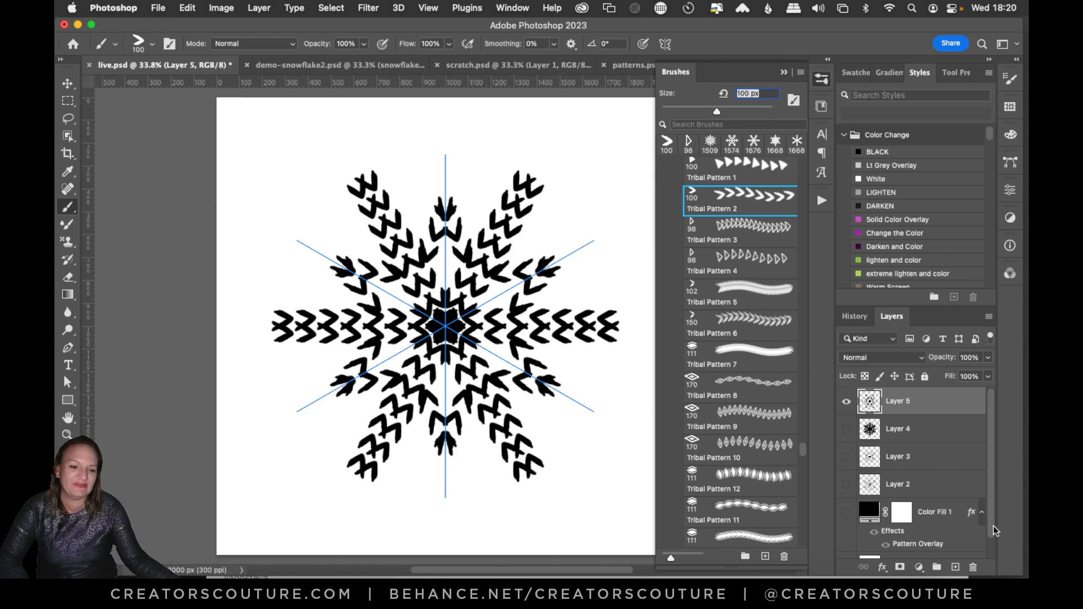
# Add a new empty layer above Layer 5 and hide Layer 5.
pyautogui.click(958, 566)
pyautogui.click(846, 429)
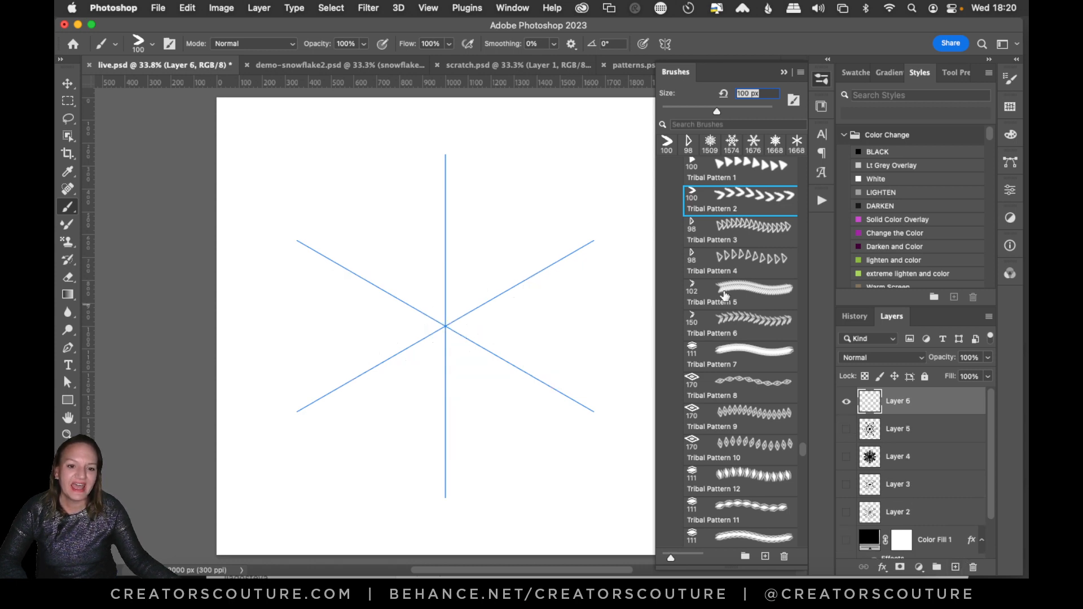
# Try a Tribal Pattern 3 stroke along the vertical symmetry axis on Layer 6 and undo it.
pyautogui.click(728, 229)
pyautogui.moveTo(446, 176); pyautogui.dragTo(445, 326)
pyautogui.press('super+z')
# Draw a snowflake on Layer 6 with Tribal Pattern 5, with arms along the symmetry axes, shorter arms between them and branches near the tips.
pyautogui.click(748, 296)
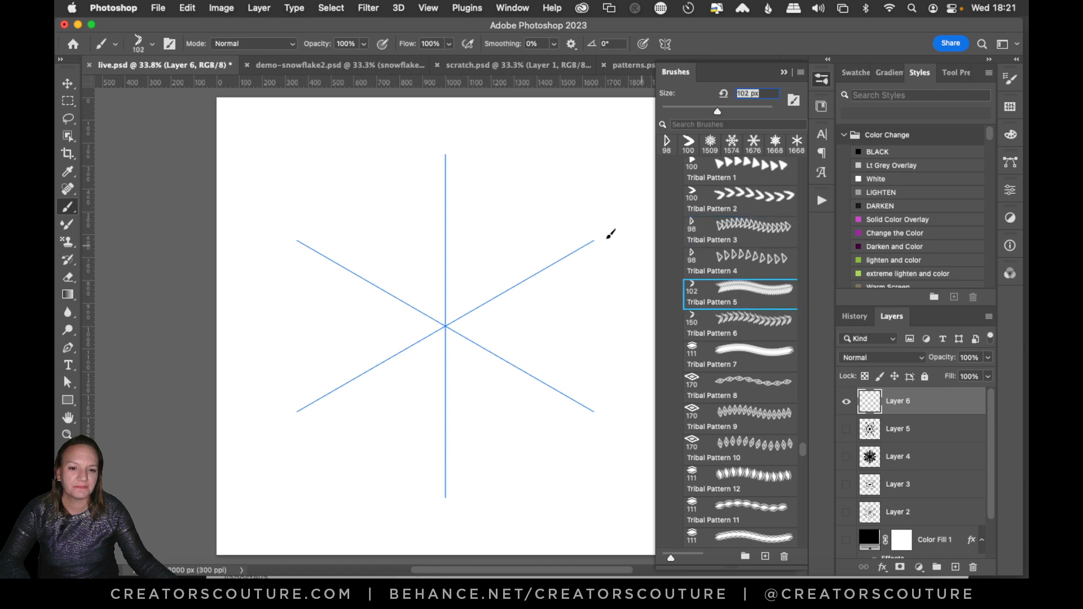
pyautogui.moveTo(448, 191); pyautogui.dragTo(445, 326)
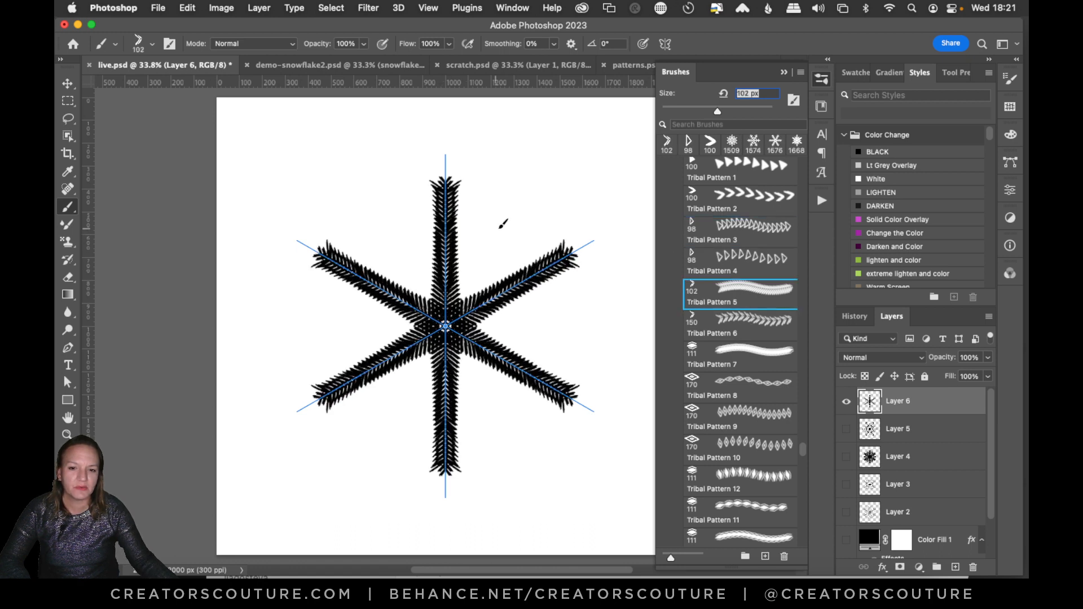
pyautogui.moveTo(503, 222); pyautogui.dragTo(461, 295)
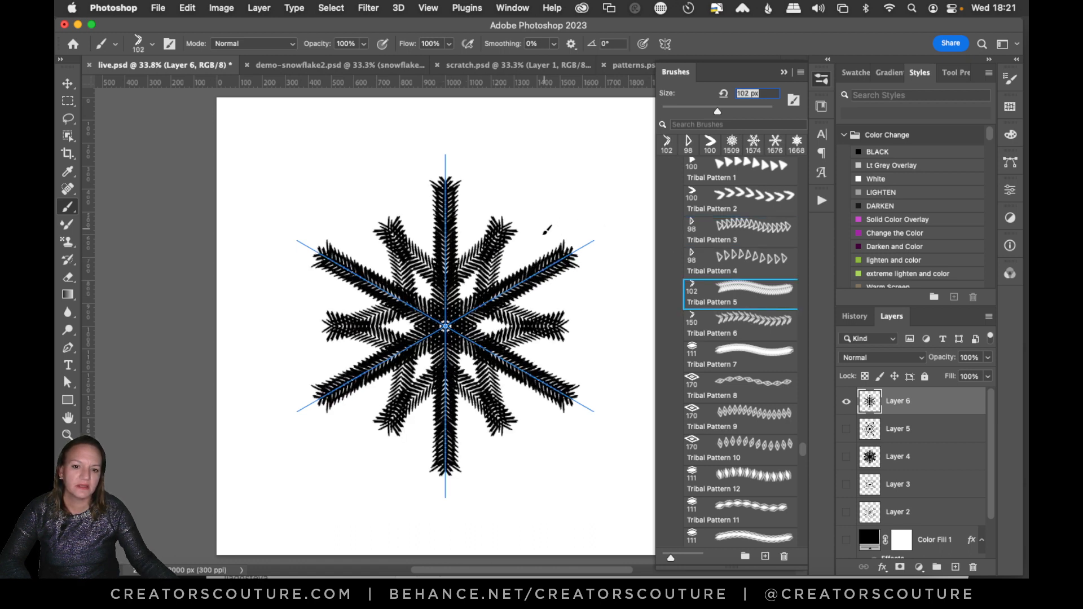
pyautogui.moveTo(545, 231); pyautogui.dragTo(539, 262)
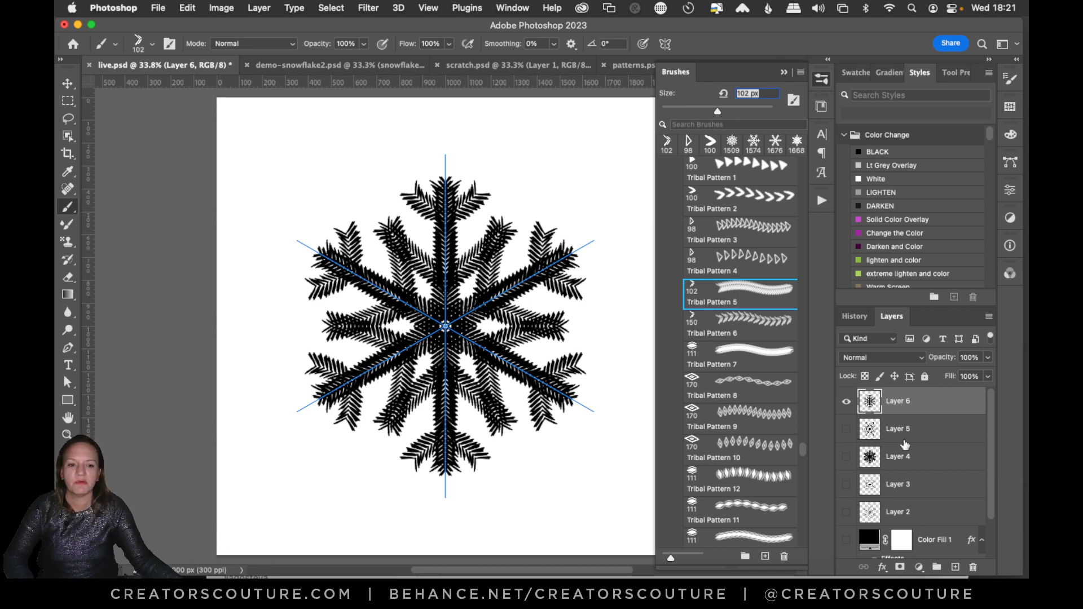
# Add two new layers above Layer 6, hide Layer 6, and choose the Tribal Pattern 12 brush.
pyautogui.click(955, 567)
pyautogui.click(955, 567)
pyautogui.click(846, 456)
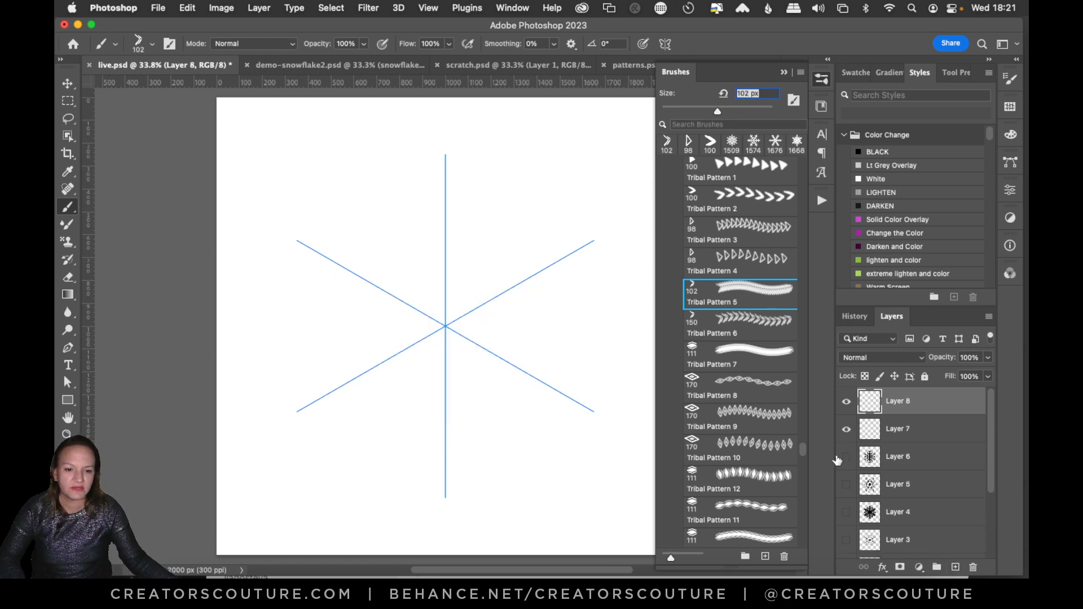
pyautogui.click(749, 478)
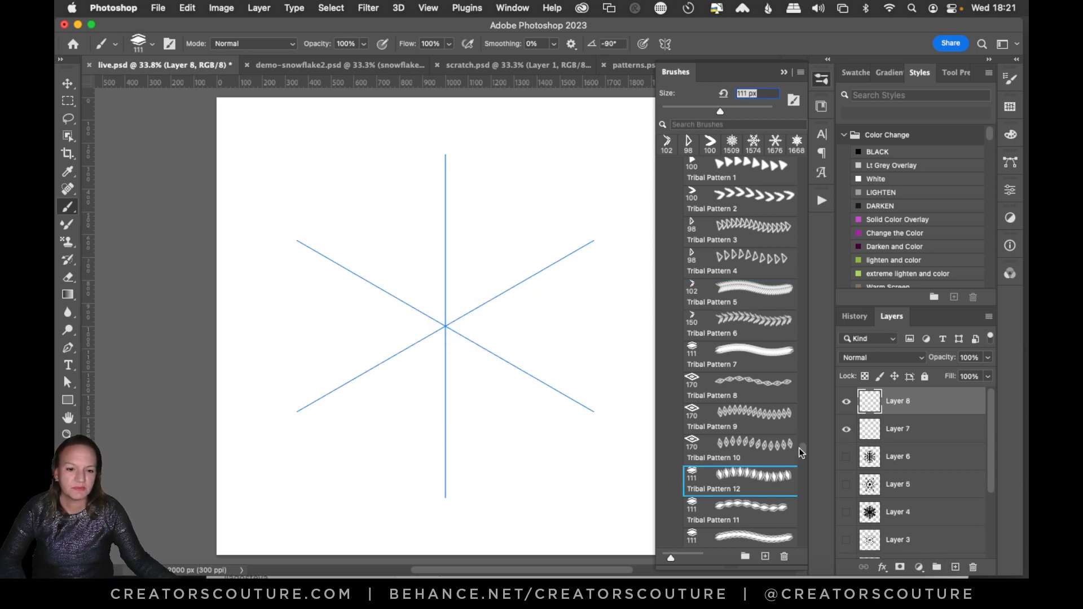
# Choose leaf brush 5 at 376 px, try a stroke along the vertical symmetry axis on Layer 8, and undo it.
pyautogui.moveTo(800, 448); pyautogui.dragTo(817, 377)
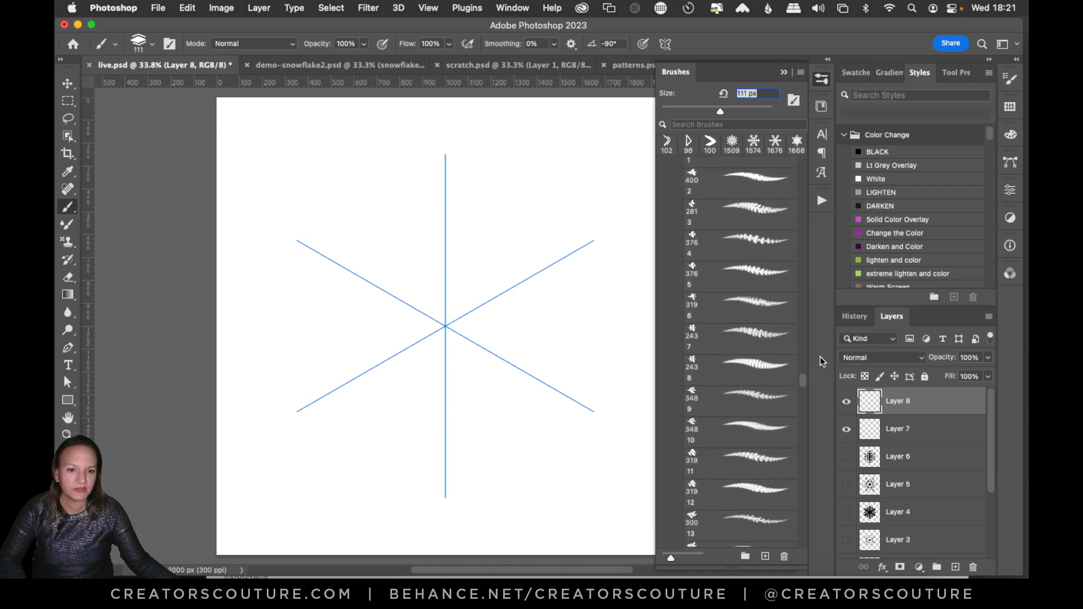
pyautogui.click(733, 244)
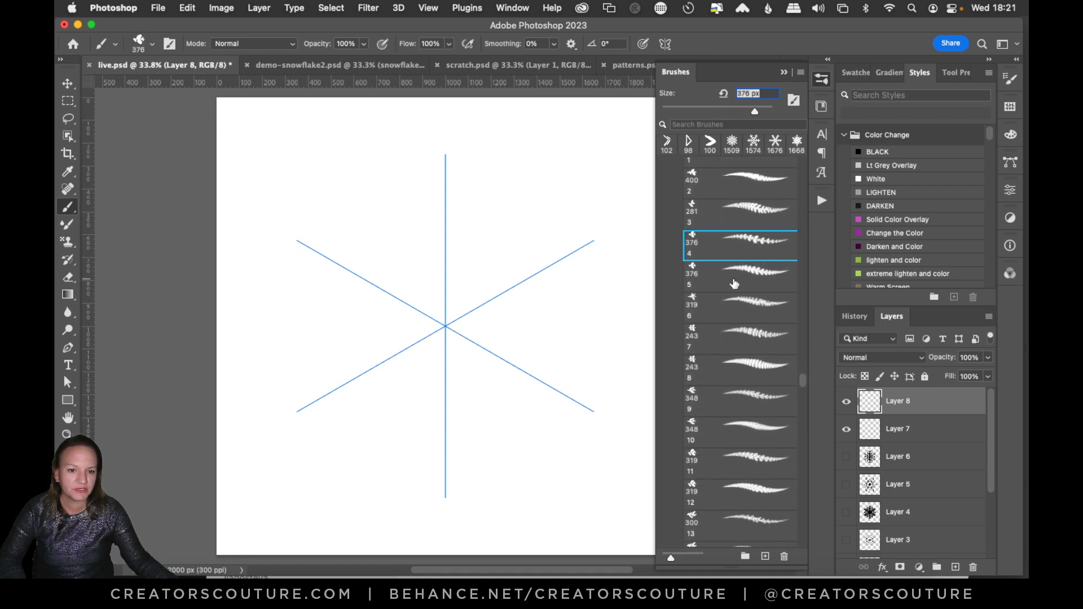
pyautogui.click(744, 279)
pyautogui.moveTo(457, 192); pyautogui.dragTo(452, 316)
pyautogui.press('super+z')
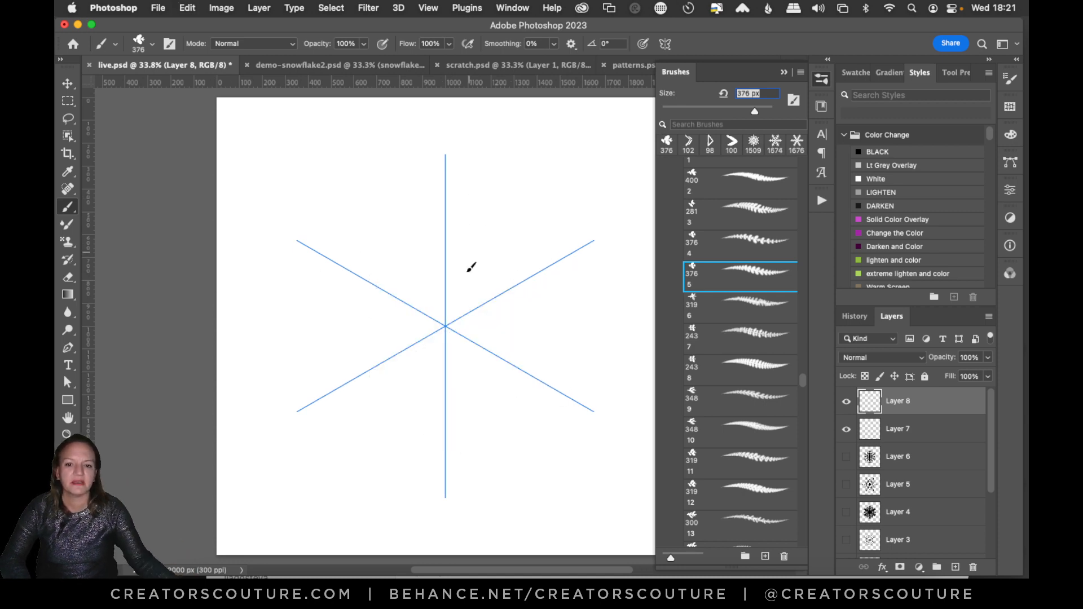
# Draw a snowflake on Layer 8 with leaf brush 5, with full arms along the symmetry axes and paired side branches near the tips.
pyautogui.moveTo(445, 318)
pyautogui.mouseDown()
pyautogui.moveTo(451, 192)
pyautogui.moveTo(468, 166)
pyautogui.mouseUp()
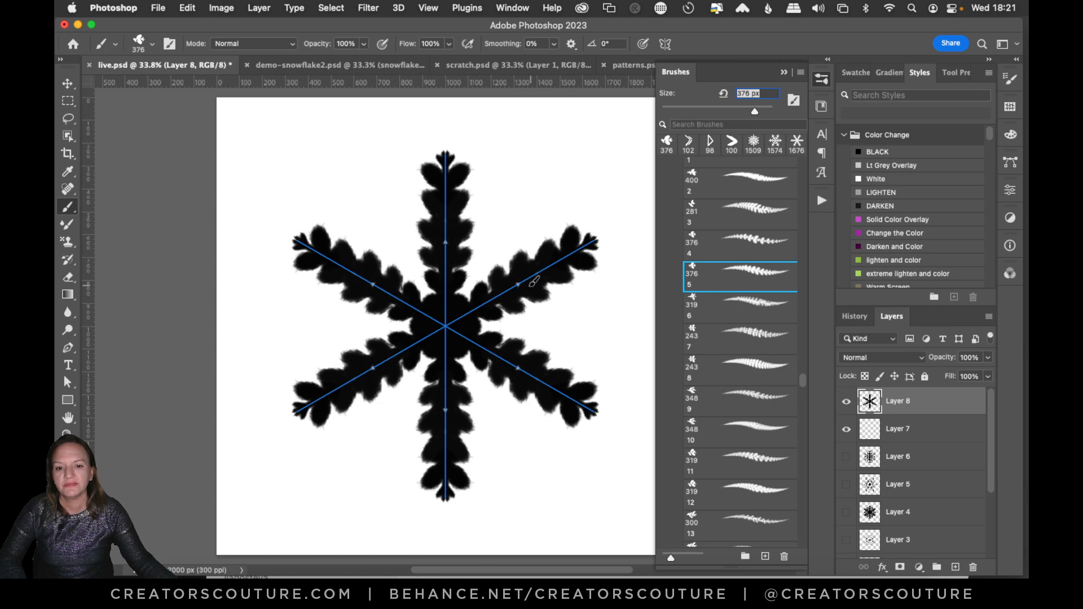
pyautogui.moveTo(523, 271); pyautogui.dragTo(523, 230)
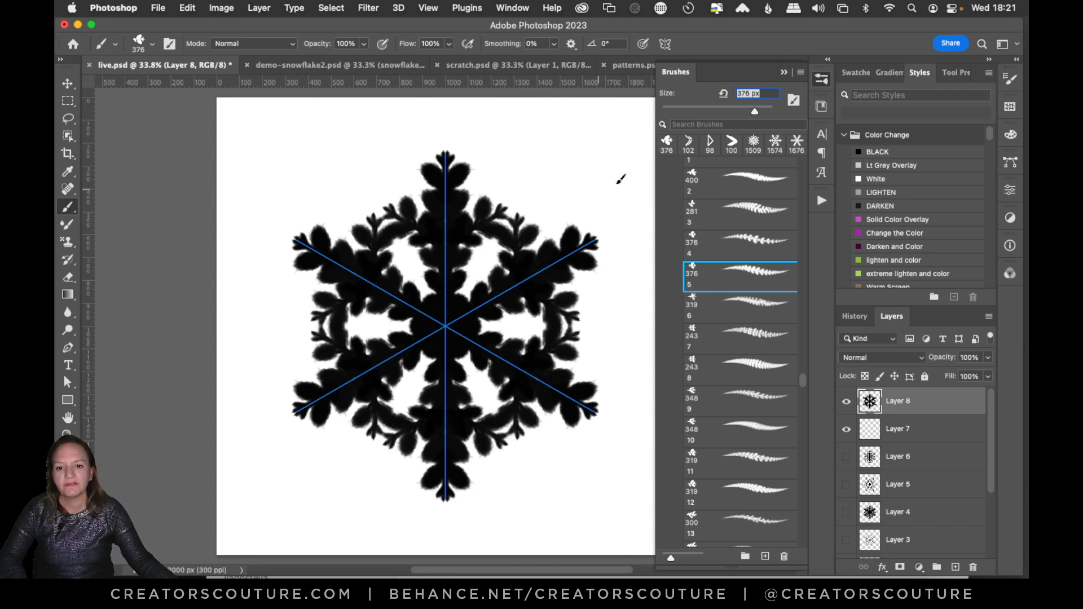
pyautogui.press('super+z')
pyautogui.click(543, 226)
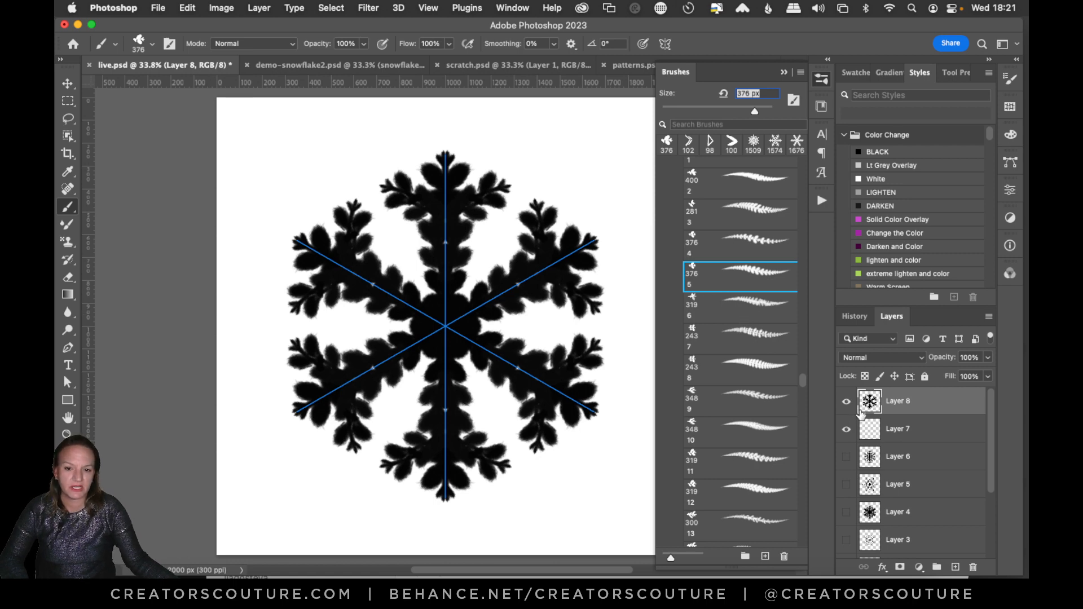
# Add a new layer above Layer 8, hide Layer 8, and choose leaf brush 8 at 243 px.
pyautogui.click(955, 567)
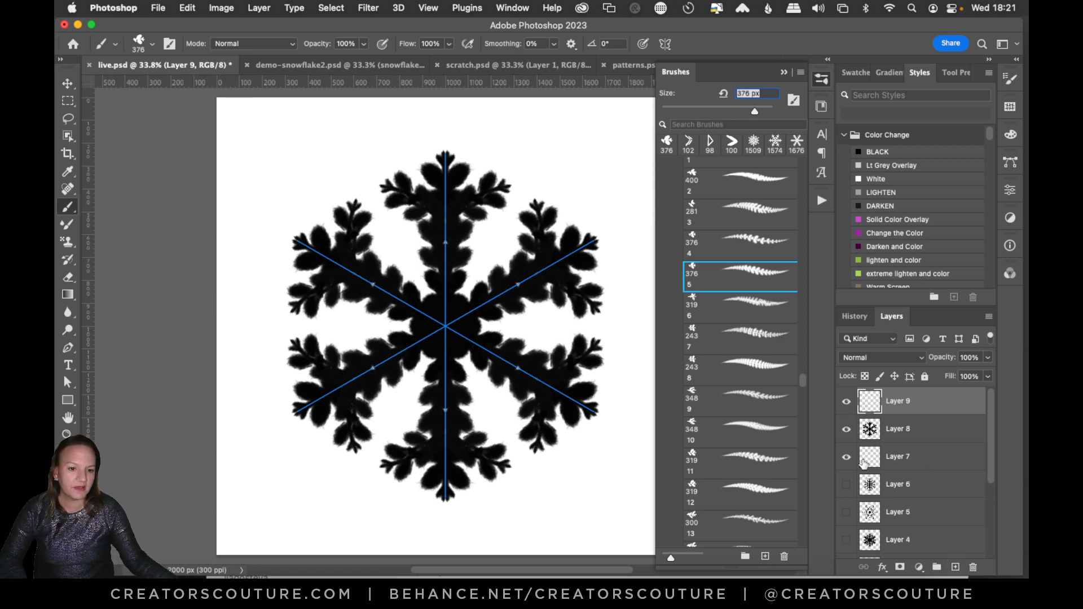
pyautogui.click(847, 429)
pyautogui.click(729, 367)
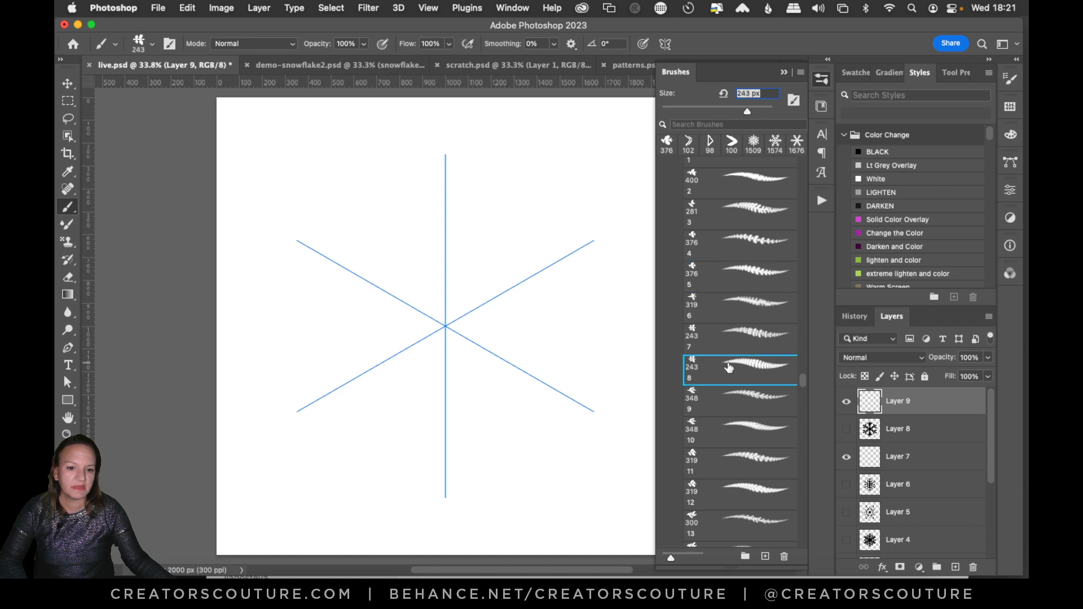
# Draw a snowflake on Layer 9 with long branches beside the axes, short arms along them, and a small rosette at the centre.
pyautogui.moveTo(495, 303); pyautogui.dragTo(504, 166)
pyautogui.moveTo(451, 249); pyautogui.dragTo(457, 202)
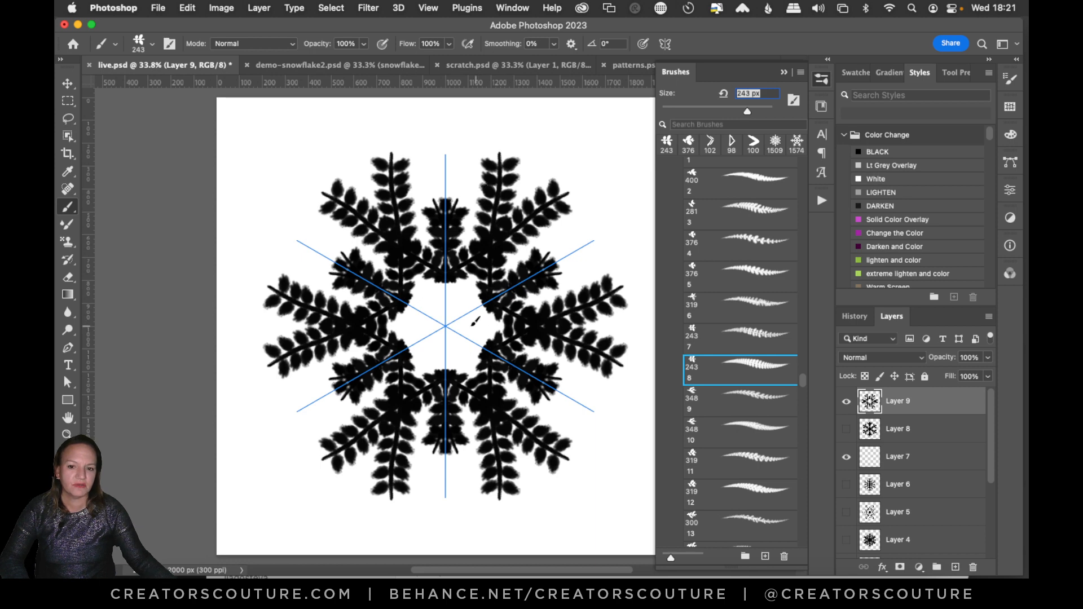
pyautogui.click(450, 329)
pyautogui.press('super+z')
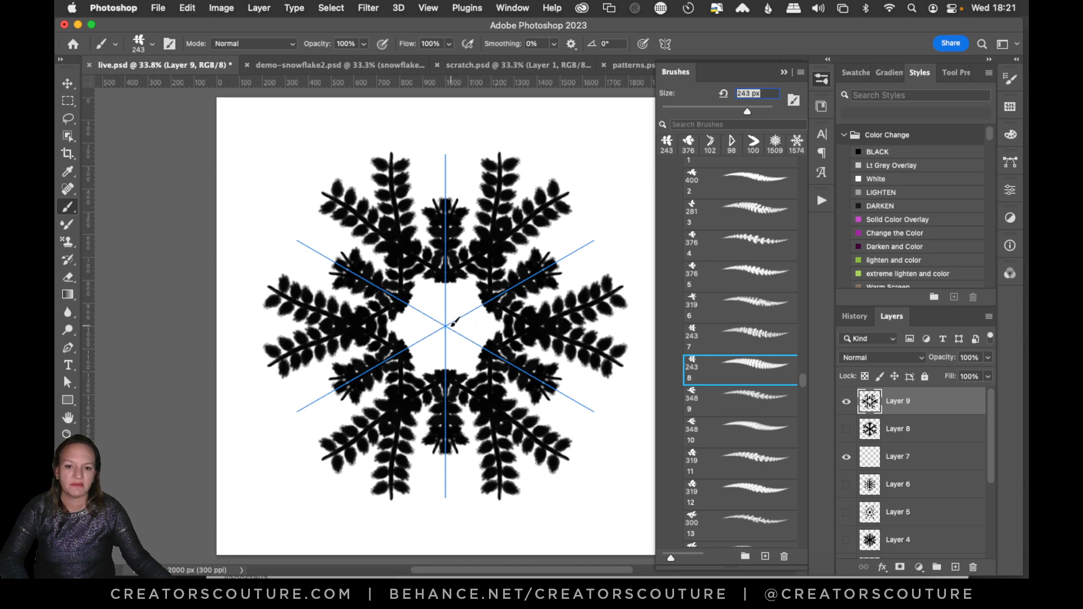
pyautogui.click(453, 322)
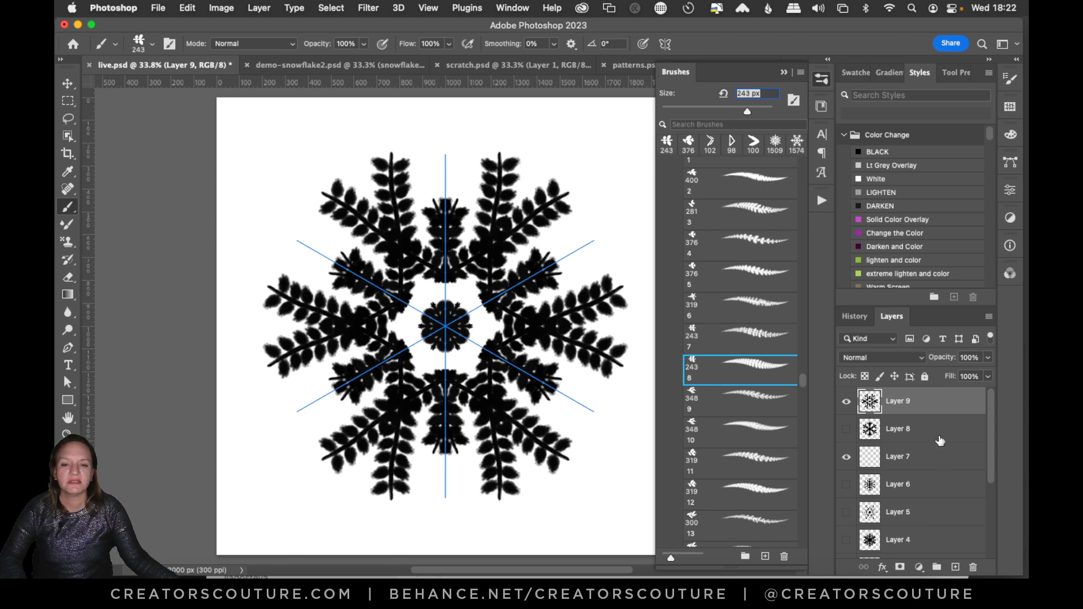
# Add two new layers above Layer 9, hide Layer 9, and choose leaf brush 13 at 300 px.
pyautogui.click(955, 567)
pyautogui.click(955, 567)
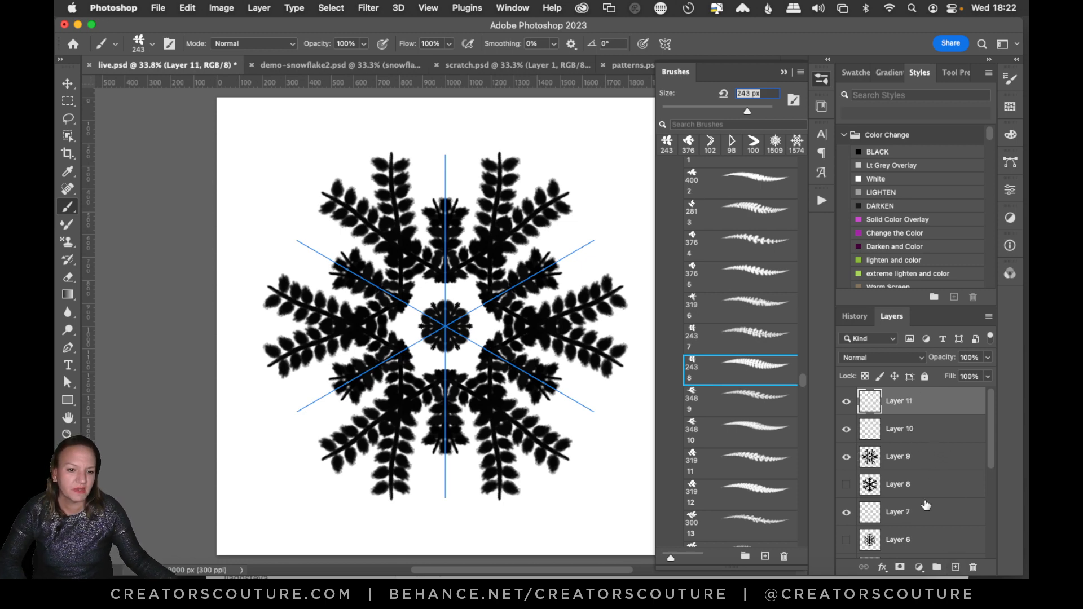
pyautogui.click(847, 457)
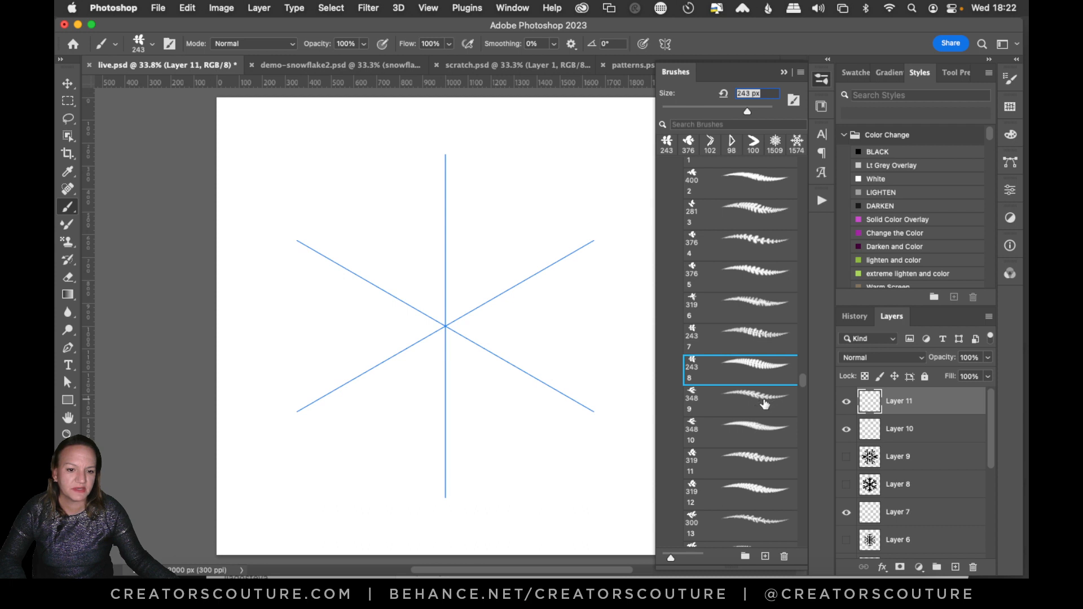
pyautogui.click(766, 404)
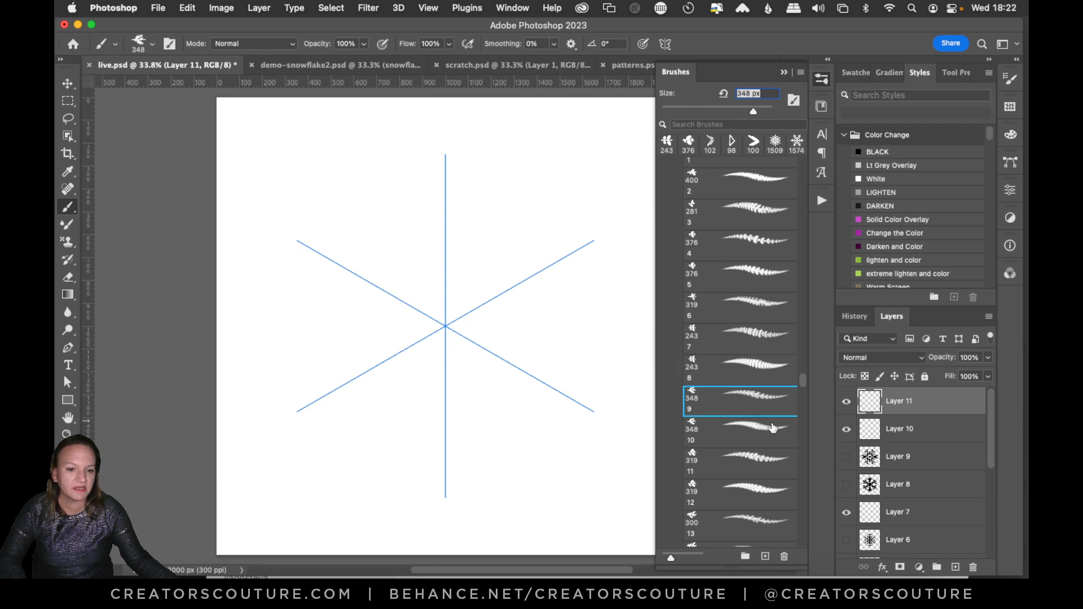
pyautogui.click(749, 517)
# Draw a snowflake on Layer 11 with brush 13 arms along the symmetry axes and brush 8 side branches near the tips.
pyautogui.moveTo(456, 319); pyautogui.dragTo(593, 243)
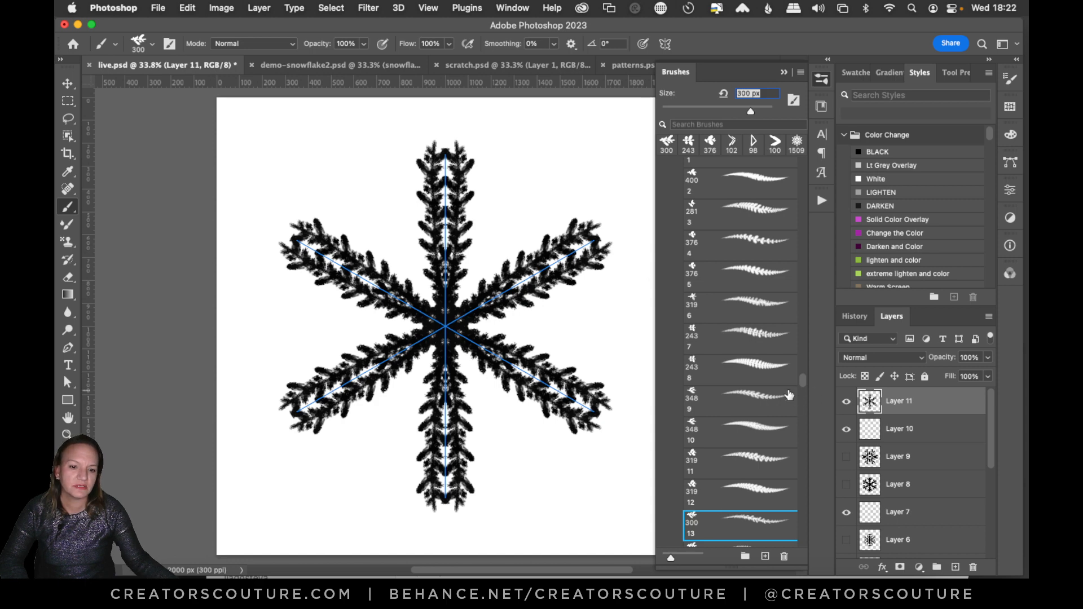
pyautogui.click(754, 373)
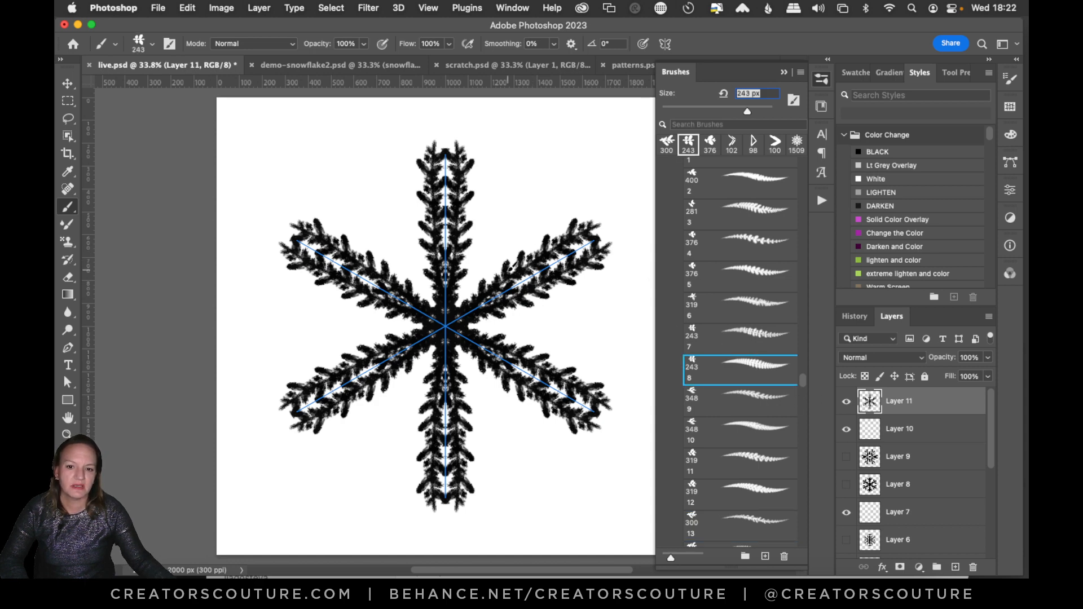
pyautogui.moveTo(511, 263); pyautogui.dragTo(525, 202)
pyautogui.press('super+z')
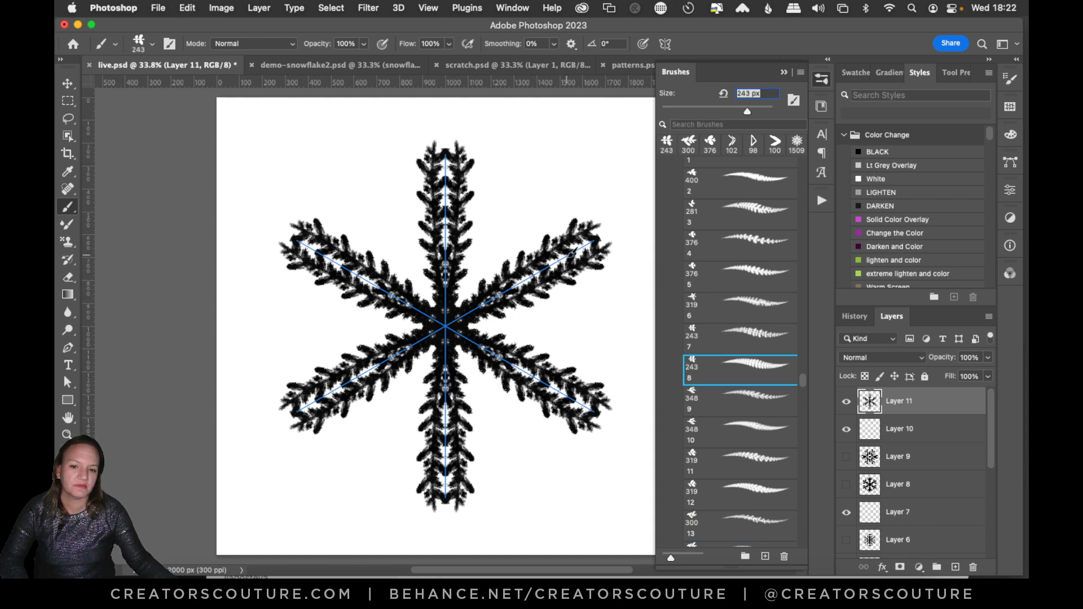
pyautogui.moveTo(545, 246); pyautogui.dragTo(557, 195)
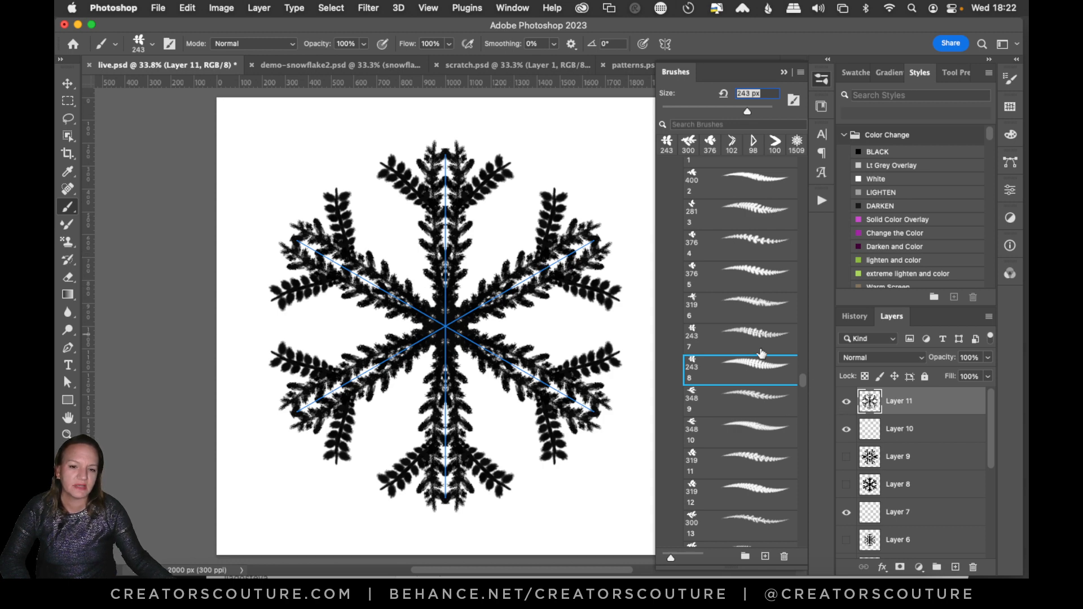
# Make the empty Layer 10 active with its layer style unchanged, and hide Layer 11.
pyautogui.doubleClick(894, 437)
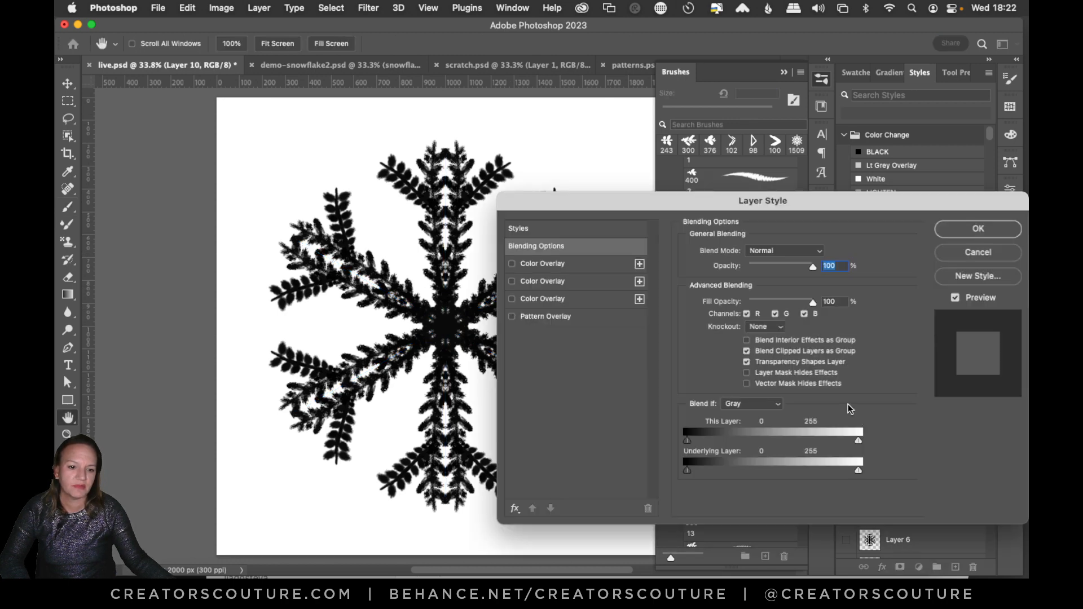
pyautogui.click(952, 232)
pyautogui.click(846, 401)
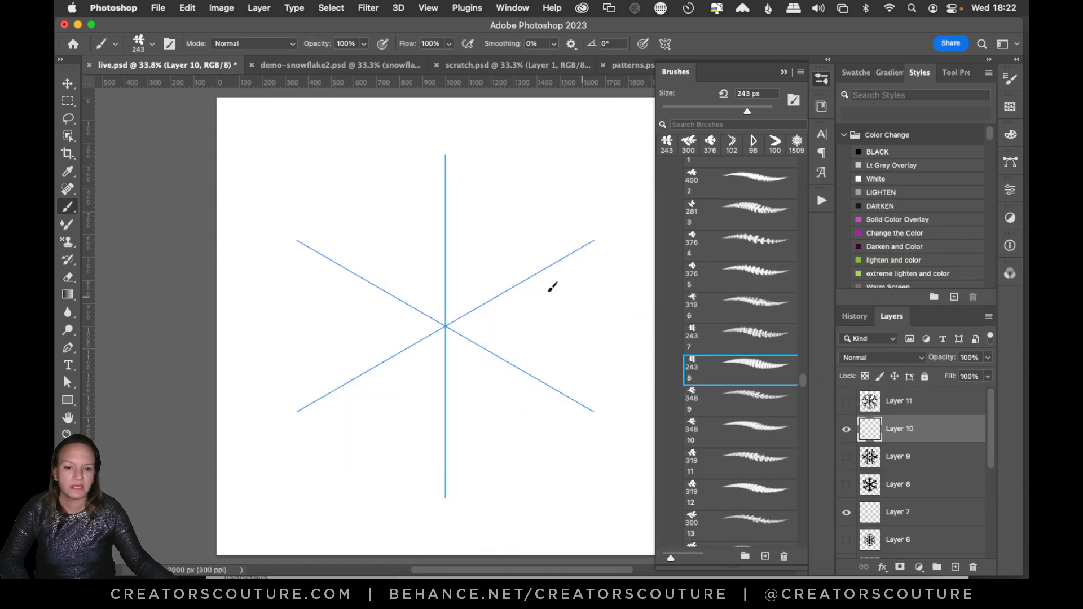
# Draw a snowflake on Layer 10 with brush 8, with wide arms between the symmetry axes and short strokes at the axes' outer ends.
pyautogui.moveTo(456, 319); pyautogui.dragTo(589, 243)
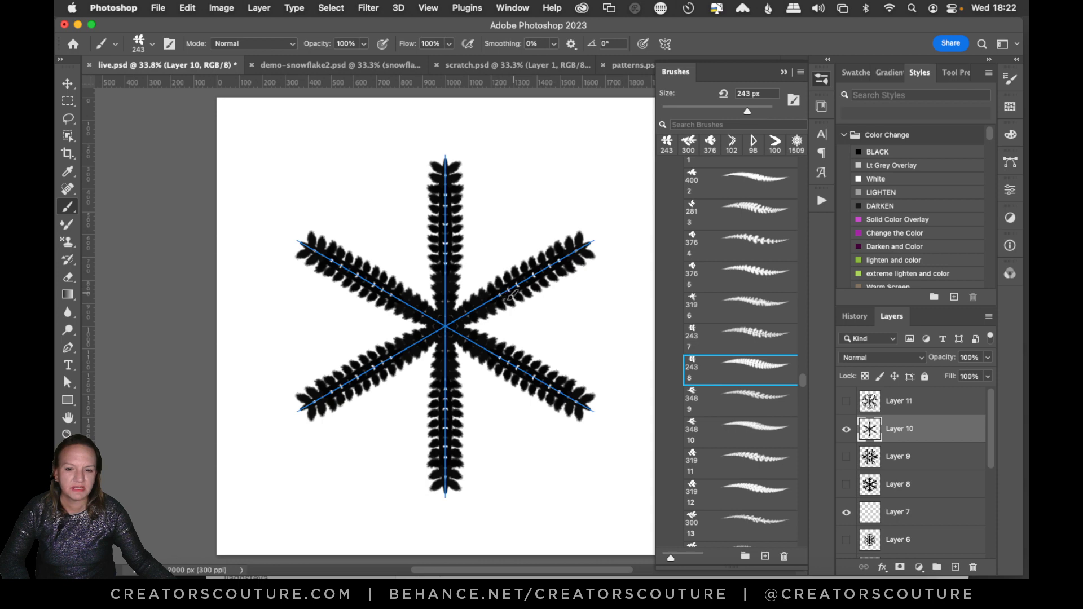
pyautogui.press('super+z')
pyautogui.moveTo(447, 317); pyautogui.dragTo(531, 150)
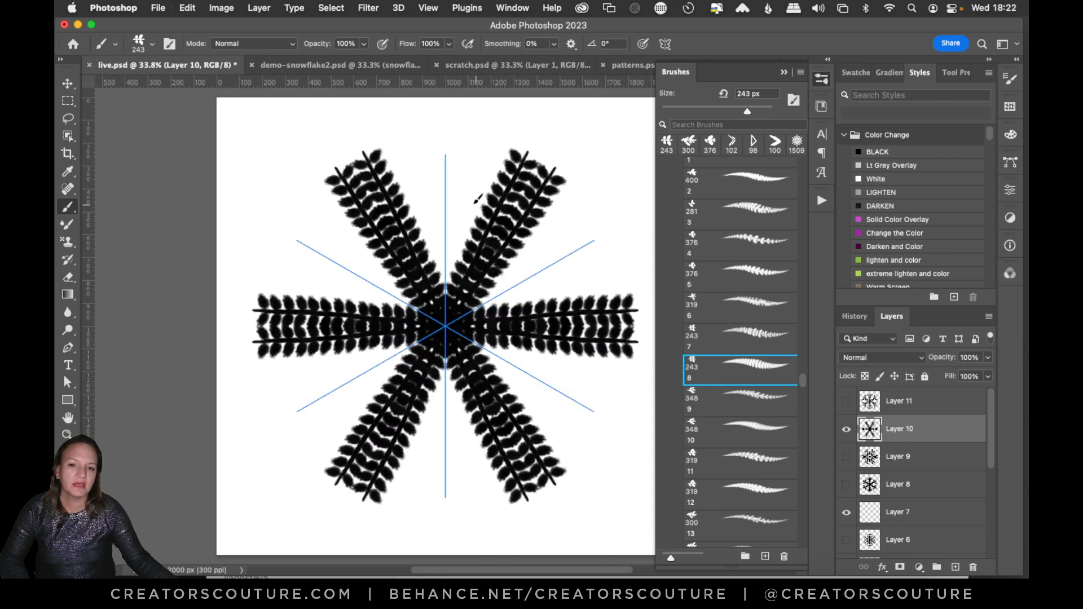
pyautogui.moveTo(450, 165); pyautogui.dragTo(446, 217)
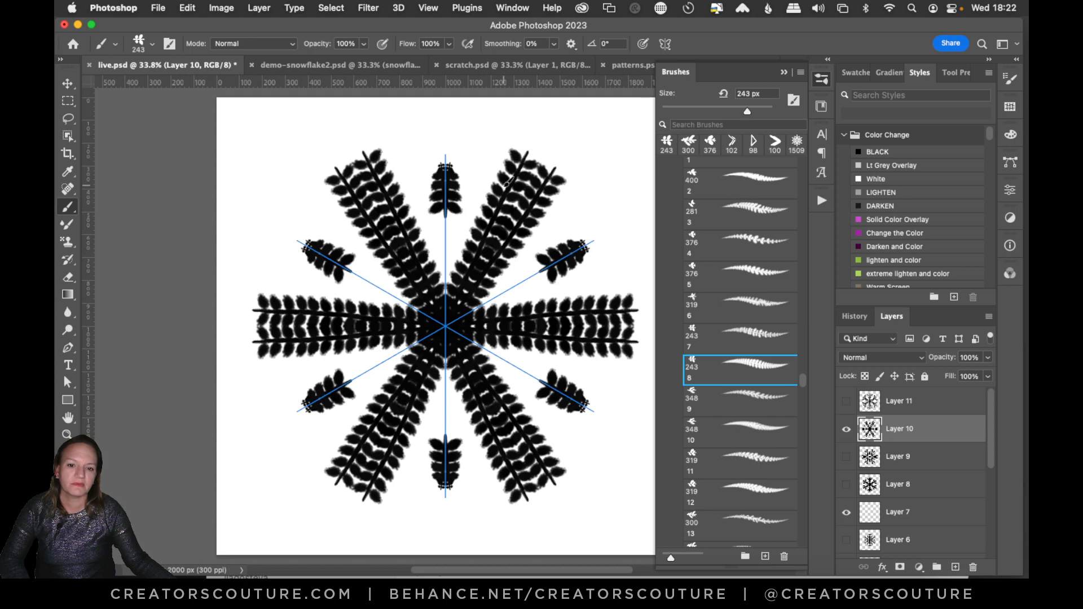
# Hide Layer 10, choose the Accent Thick Stitches brush from PS Holiday Accents, and add a new layer above Layer 10.
pyautogui.click(846, 431)
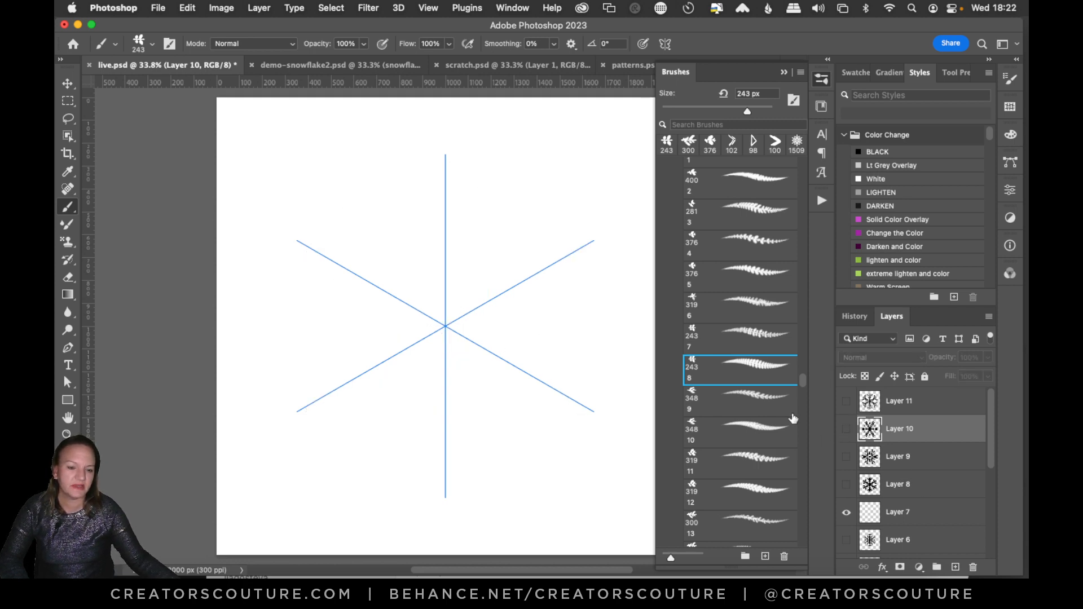
pyautogui.moveTo(802, 383); pyautogui.dragTo(805, 364)
pyautogui.click(758, 366)
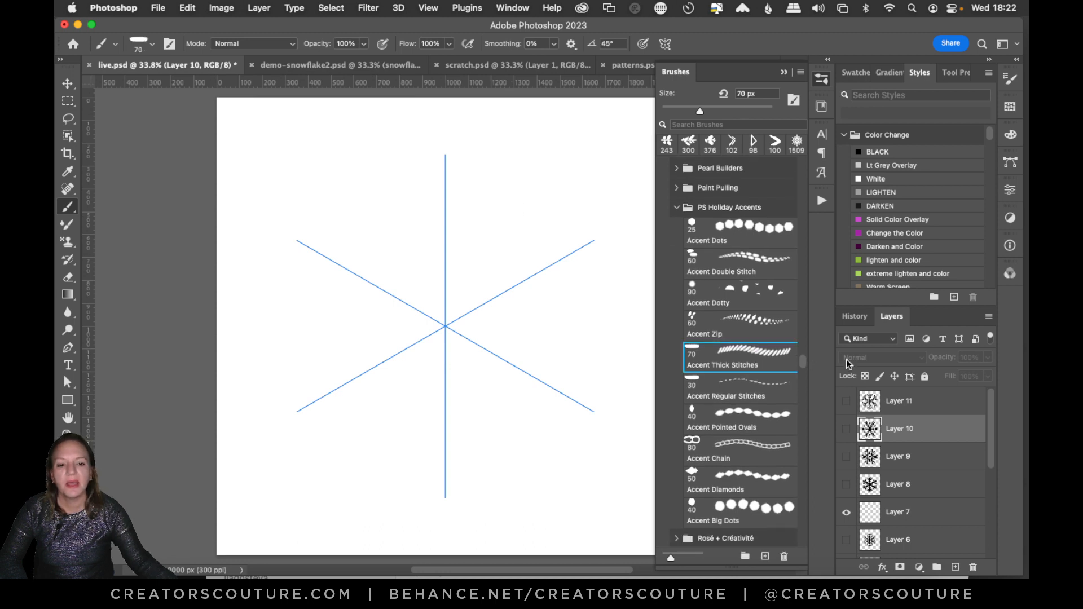
pyautogui.click(955, 567)
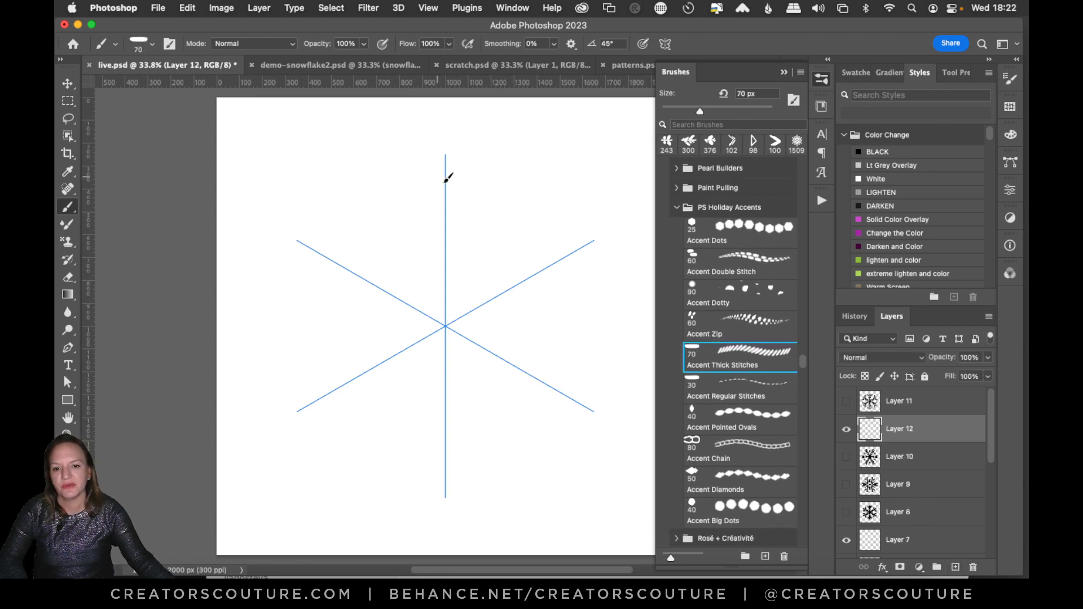
# Draw a stitched snowflake on Layer 12 with arms along the symmetry axes, V-shaped side branches, and an inner band linking the arms.
pyautogui.moveTo(448, 179); pyautogui.dragTo(445, 323)
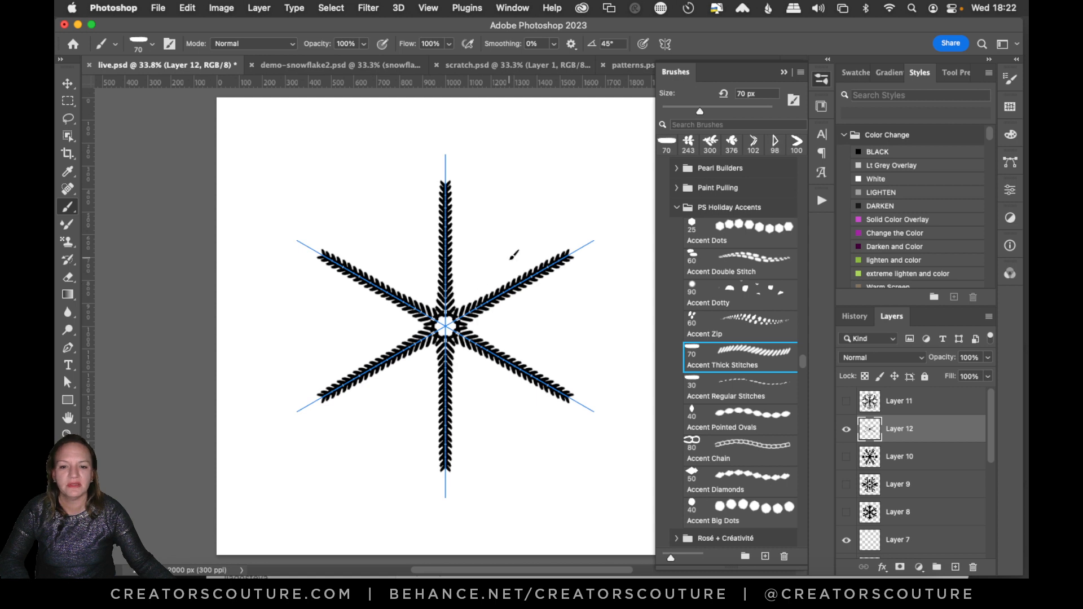
pyautogui.moveTo(529, 236); pyautogui.dragTo(566, 306)
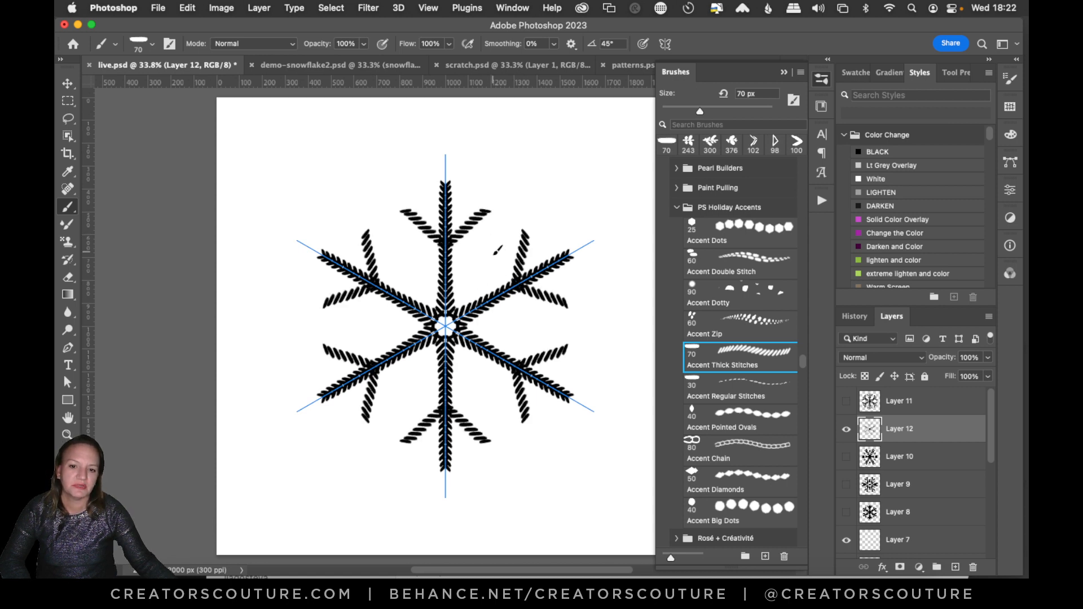
pyautogui.moveTo(495, 249); pyautogui.dragTo(492, 300)
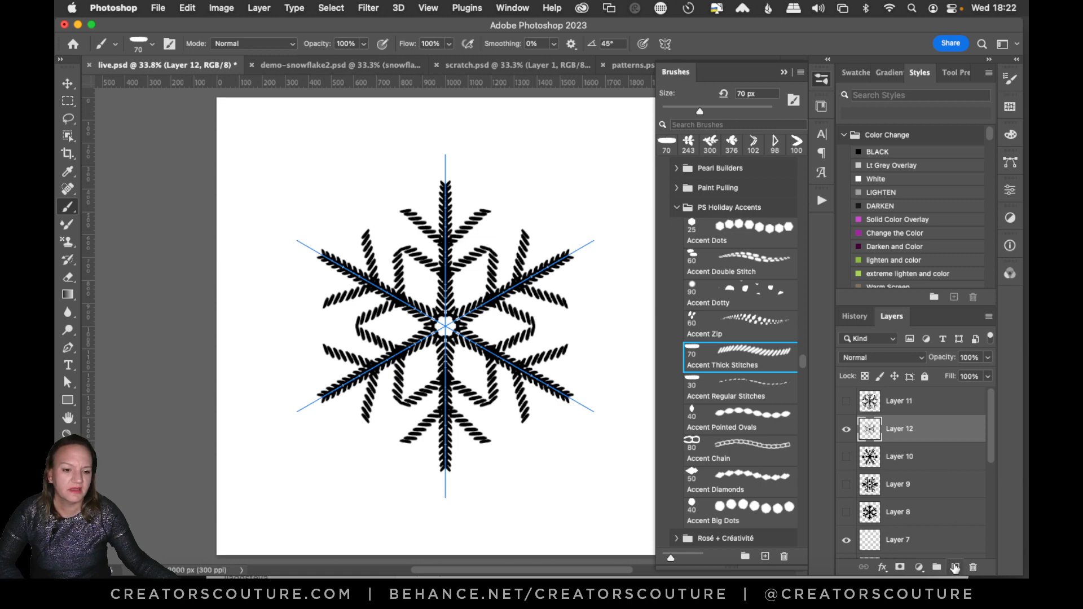
# Add a new layer above Layer 12, hide Layer 12, and choose the 24 fresh from the oven brush.
pyautogui.click(956, 568)
pyautogui.click(846, 456)
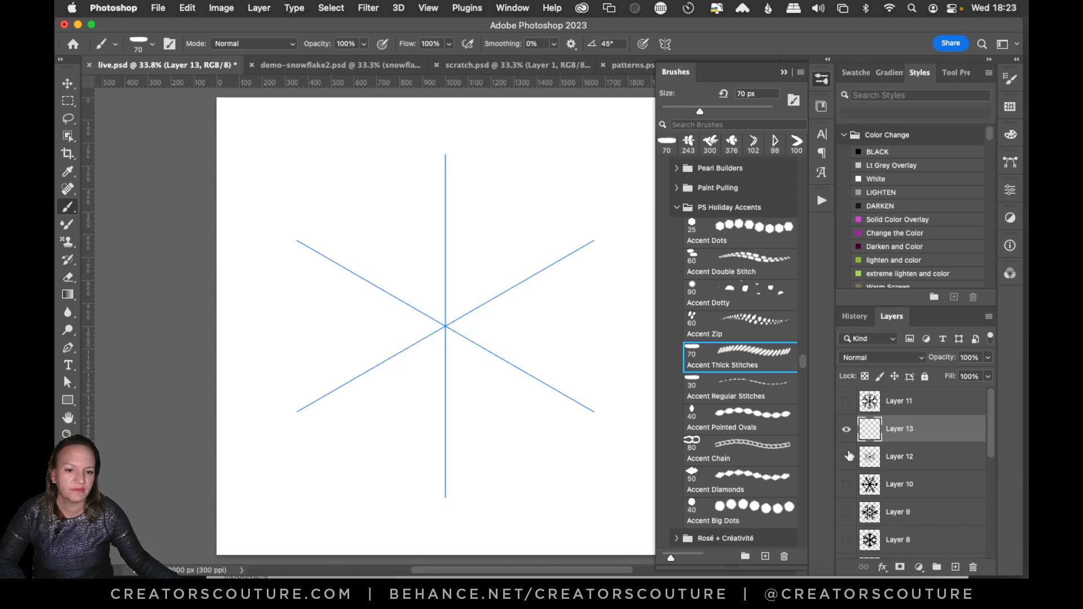
pyautogui.scroll(5, 801, 360)
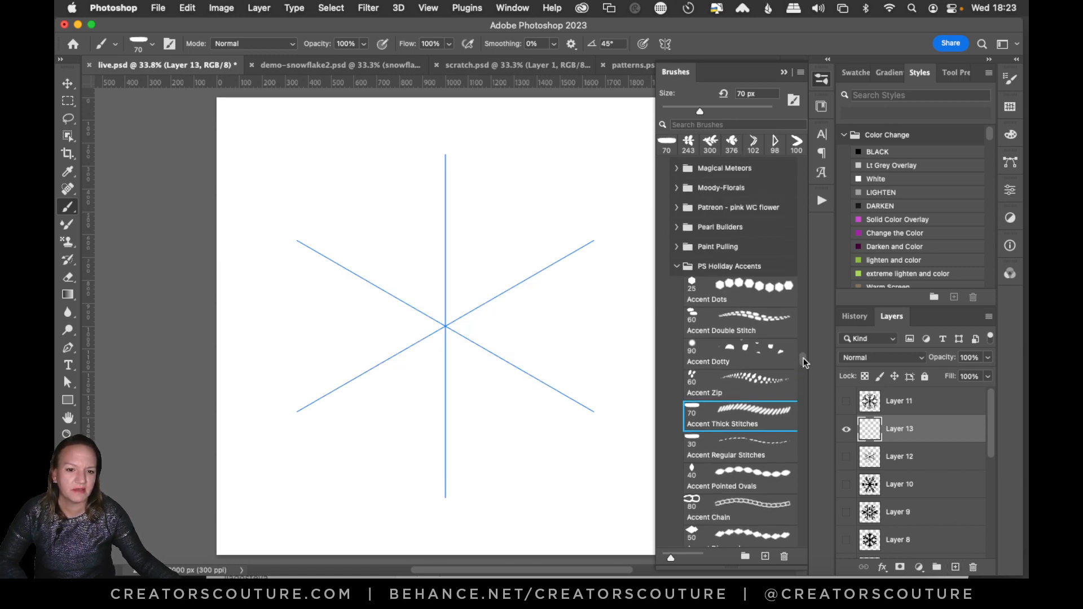
pyautogui.moveTo(805, 356); pyautogui.dragTo(814, 311)
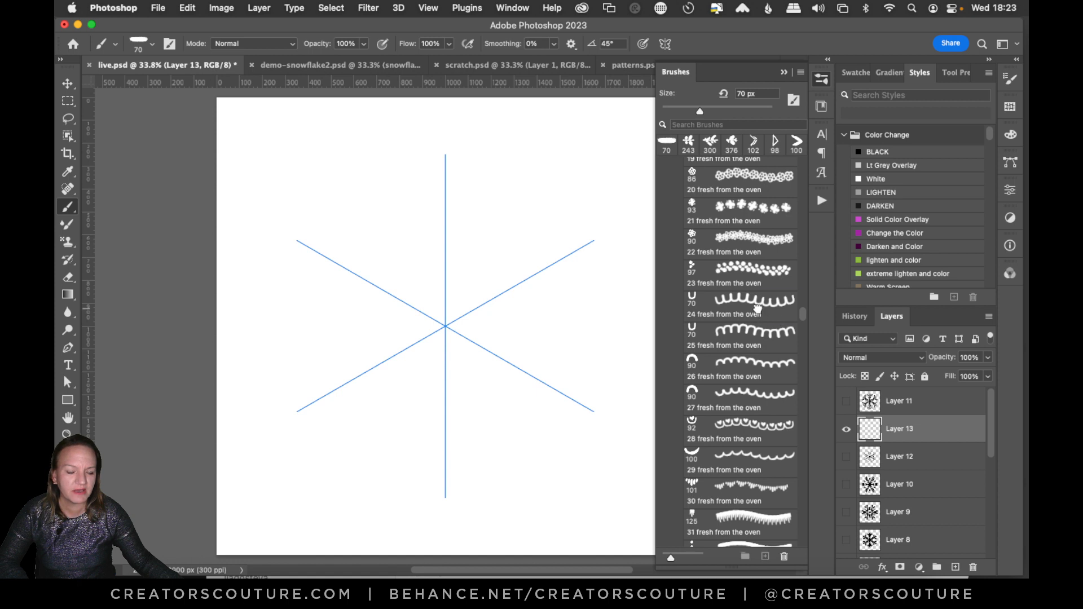
pyautogui.click(751, 304)
# Draw a scalloped snowflake on Layer 13 with arms along the symmetry axes and curled strokes linking them.
pyautogui.click(540, 252)
pyautogui.moveTo(528, 257); pyautogui.dragTo(451, 317)
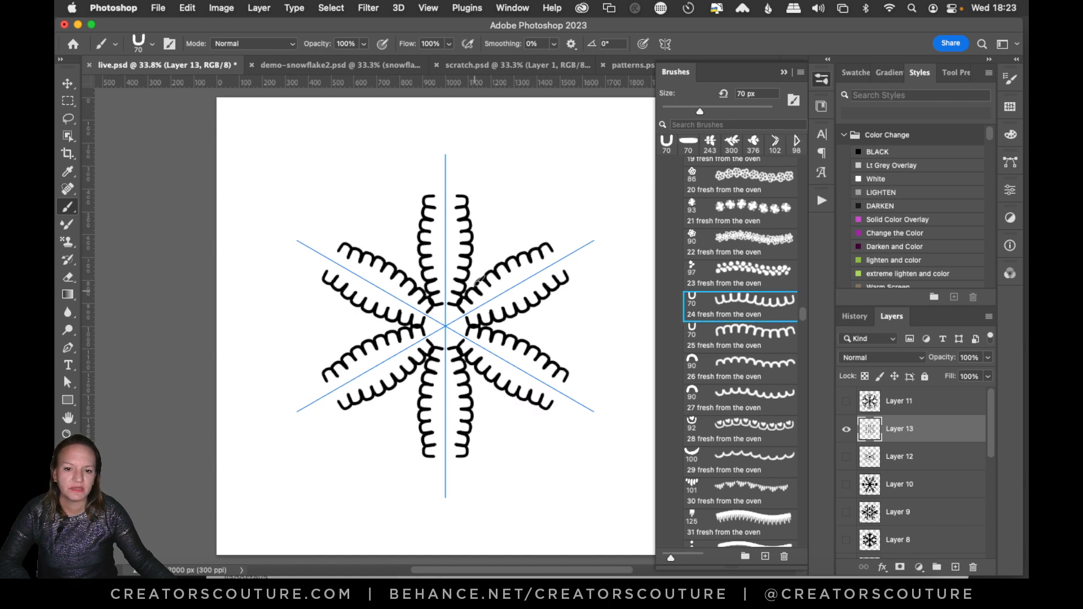
pyautogui.press('super+z')
pyautogui.moveTo(449, 215); pyautogui.dragTo(447, 325)
pyautogui.moveTo(490, 242); pyautogui.dragTo(489, 302)
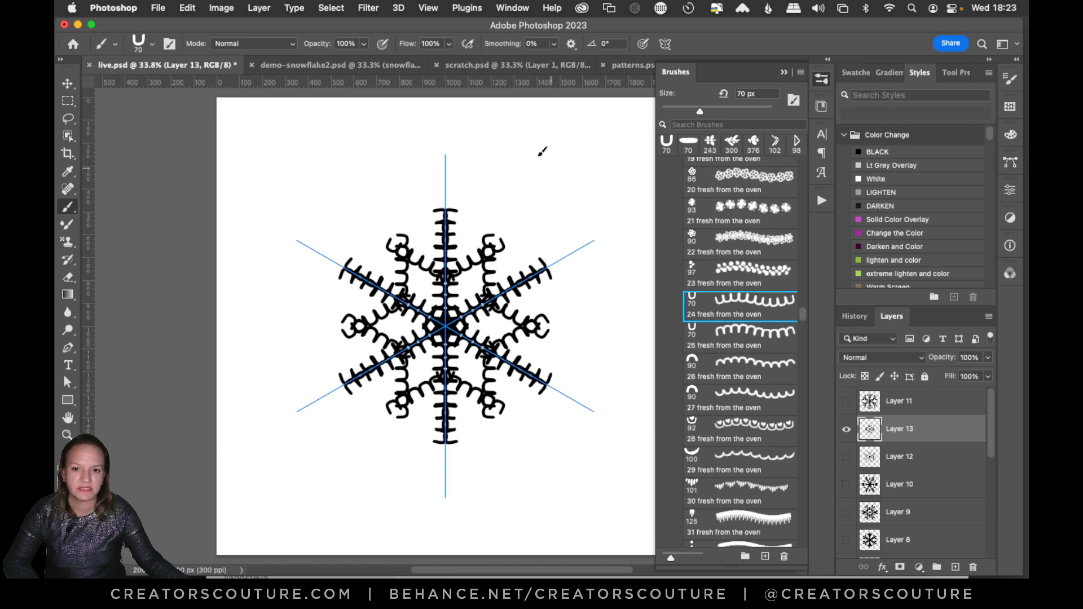
pyautogui.click(429, 11)
pyautogui.click(428, 9)
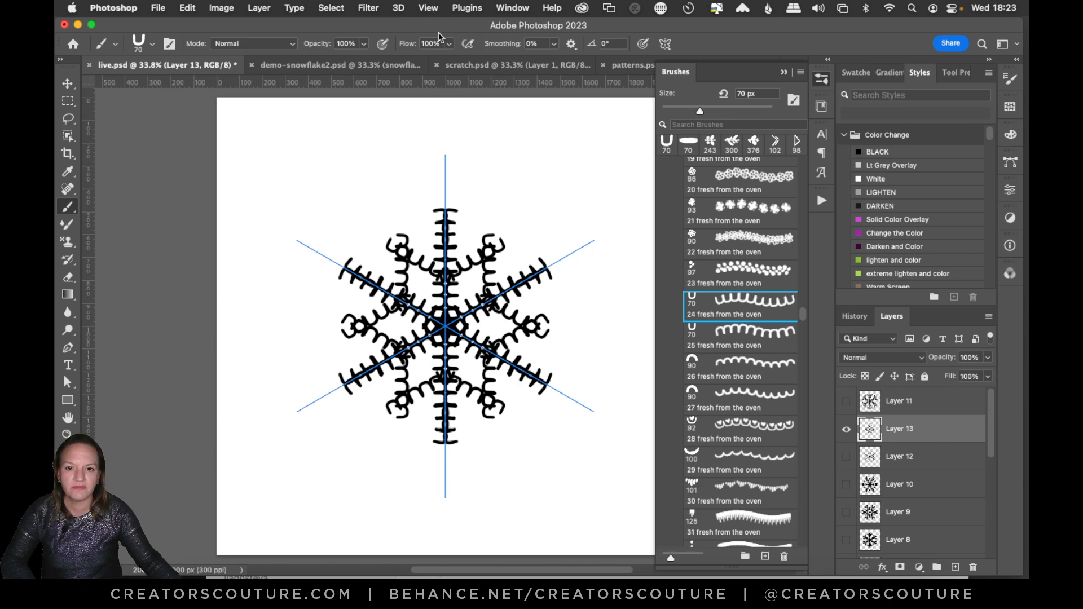
pyautogui.click(429, 9)
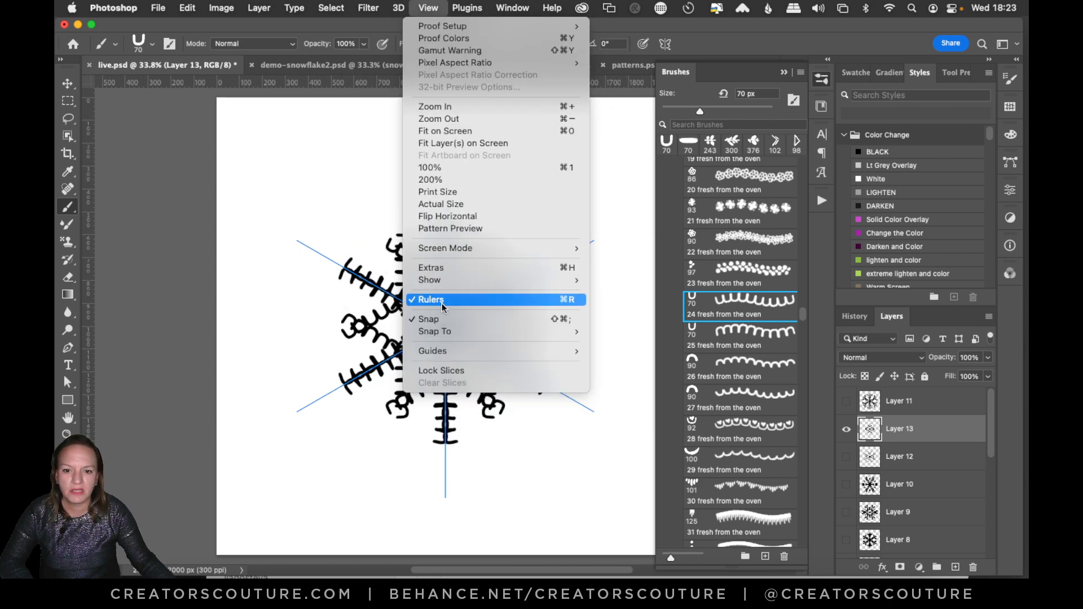
pyautogui.moveTo(445, 282)
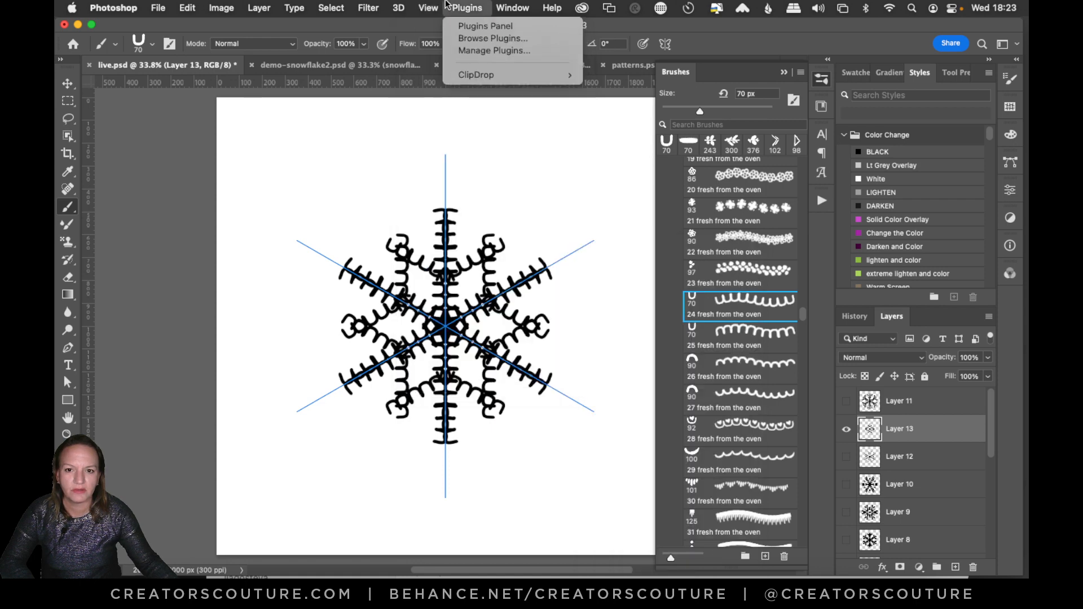
pyautogui.click(445, 5)
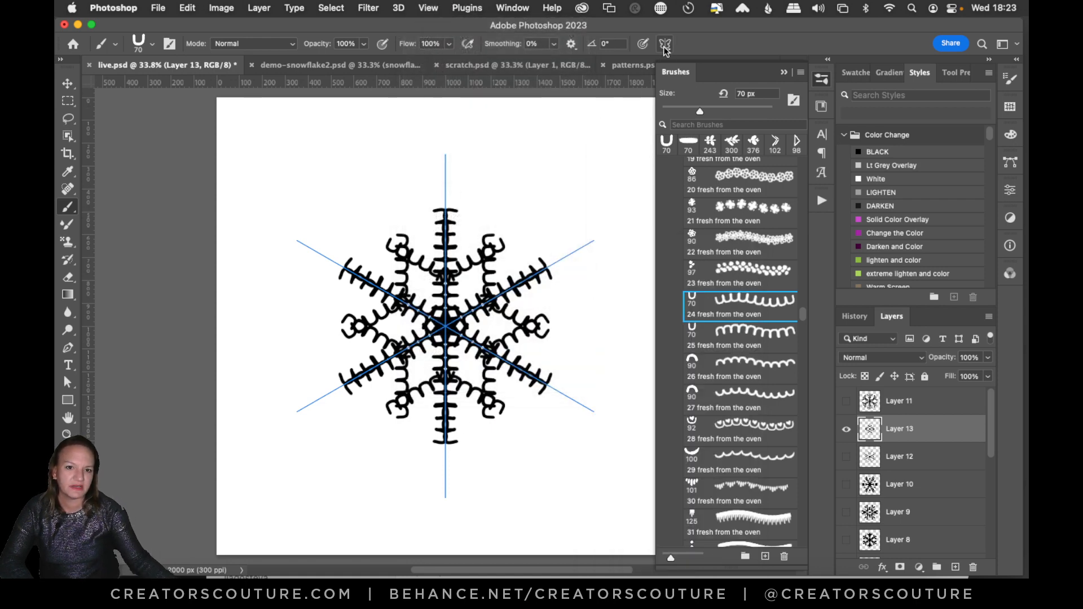
# Hide Layer 13, add a new layer above it, and choose the 46 fresh from the oven brush.
pyautogui.click(846, 431)
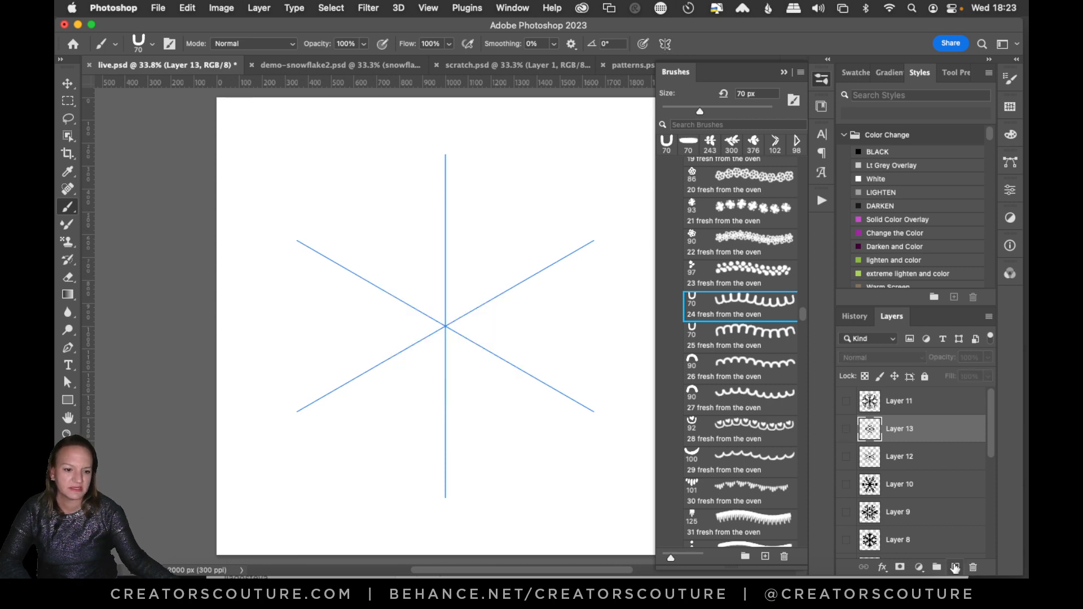
pyautogui.click(955, 567)
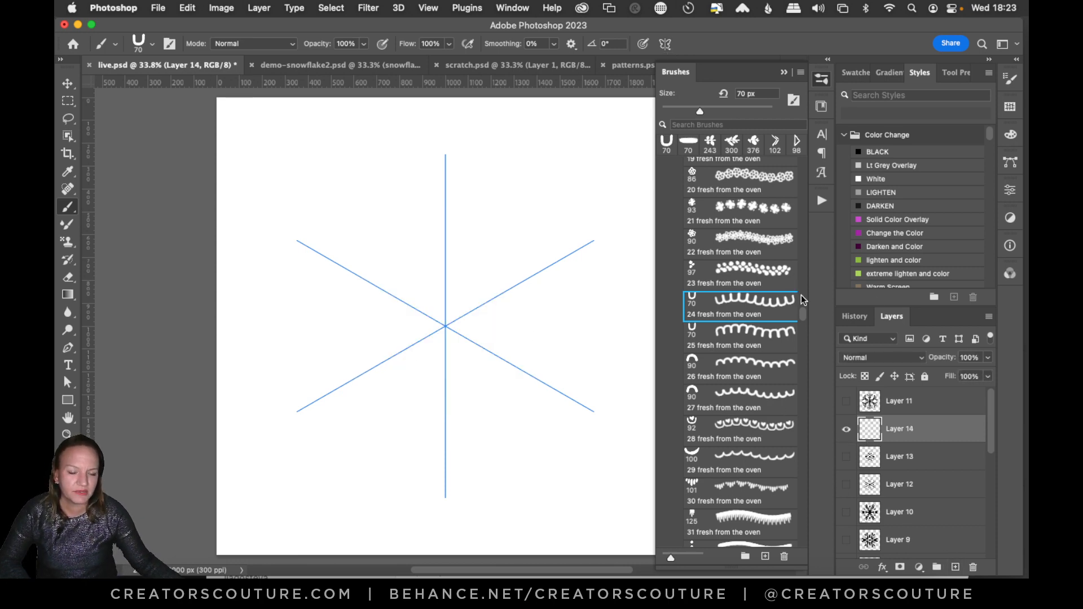
pyautogui.moveTo(800, 317)
pyautogui.mouseDown()
pyautogui.moveTo(801, 343)
pyautogui.moveTo(804, 334)
pyautogui.mouseUp()
pyautogui.click(718, 306)
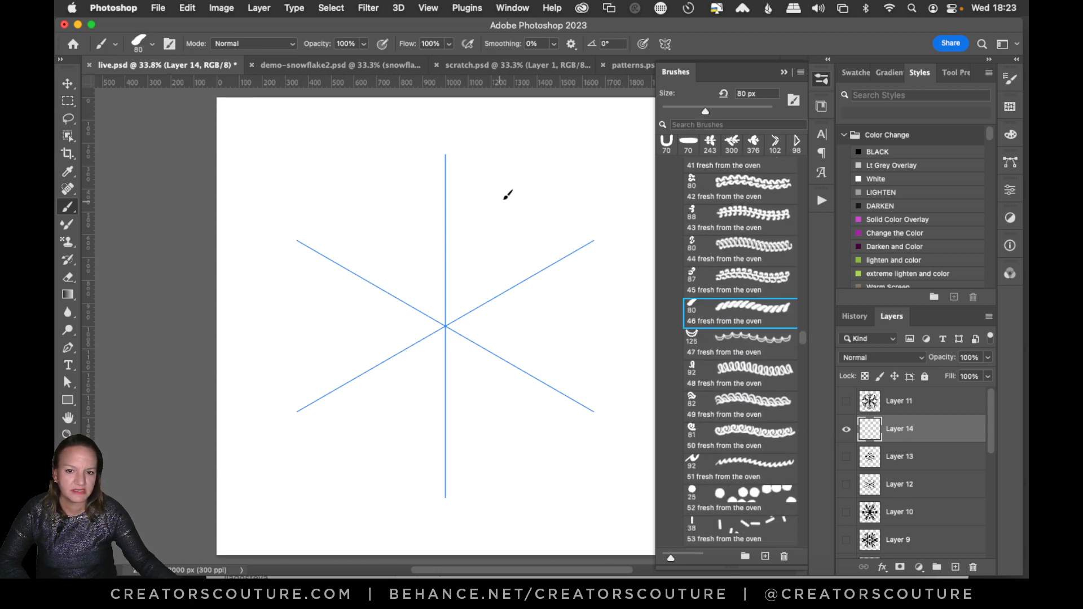
# Draw a rope-textured snowflake on Layer 14 with double arms between the symmetry axes, side branches, and short marks on the axes.
pyautogui.moveTo(508, 194)
pyautogui.mouseDown()
pyautogui.moveTo(451, 309)
pyautogui.moveTo(474, 299)
pyautogui.mouseUp()
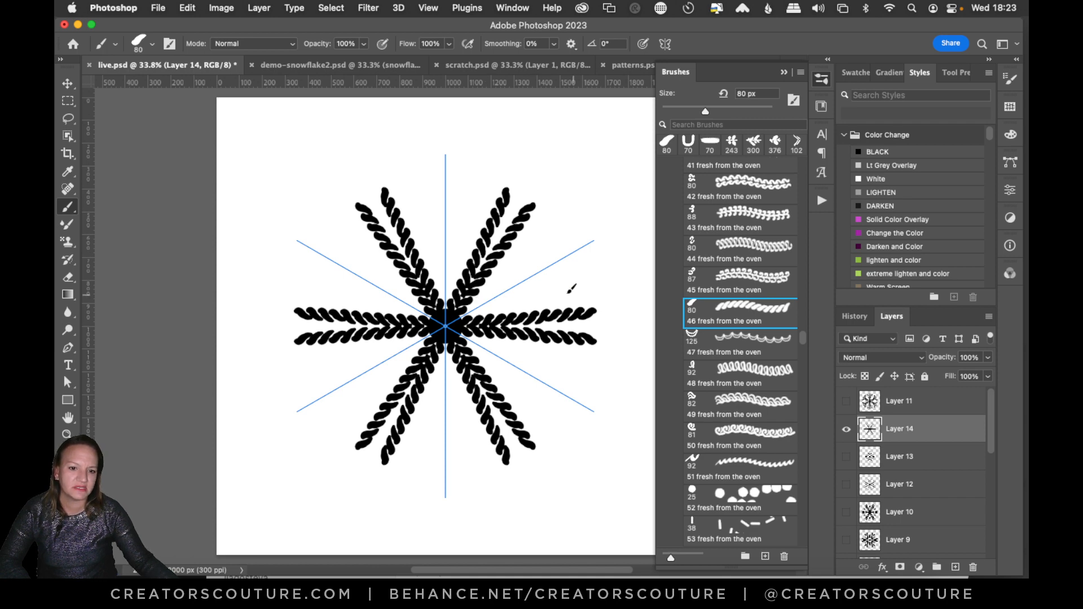
pyautogui.moveTo(484, 209); pyautogui.dragTo(471, 272)
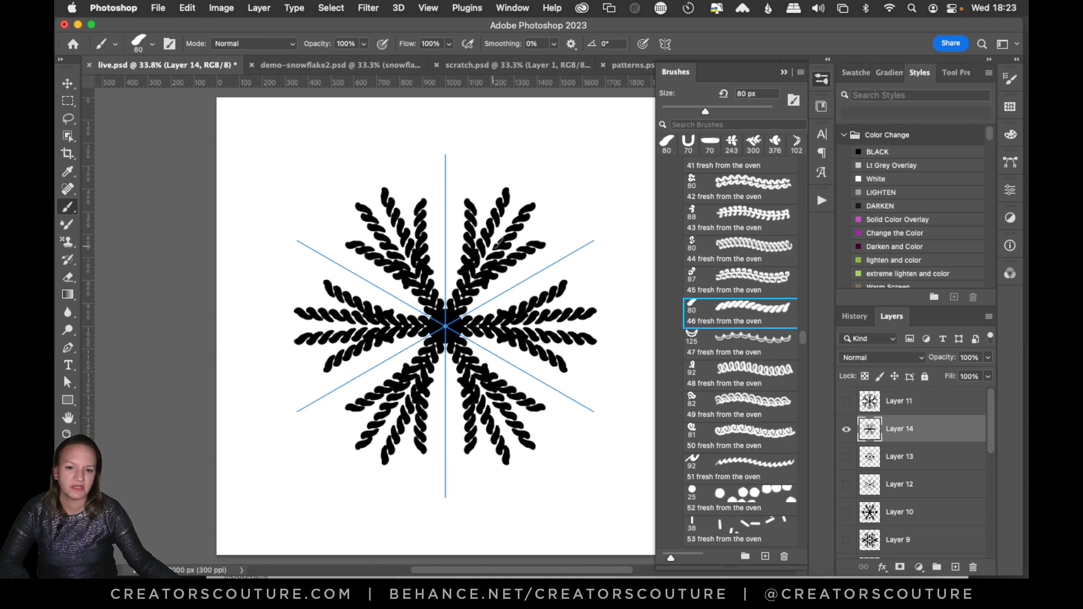
pyautogui.moveTo(540, 273); pyautogui.dragTo(525, 280)
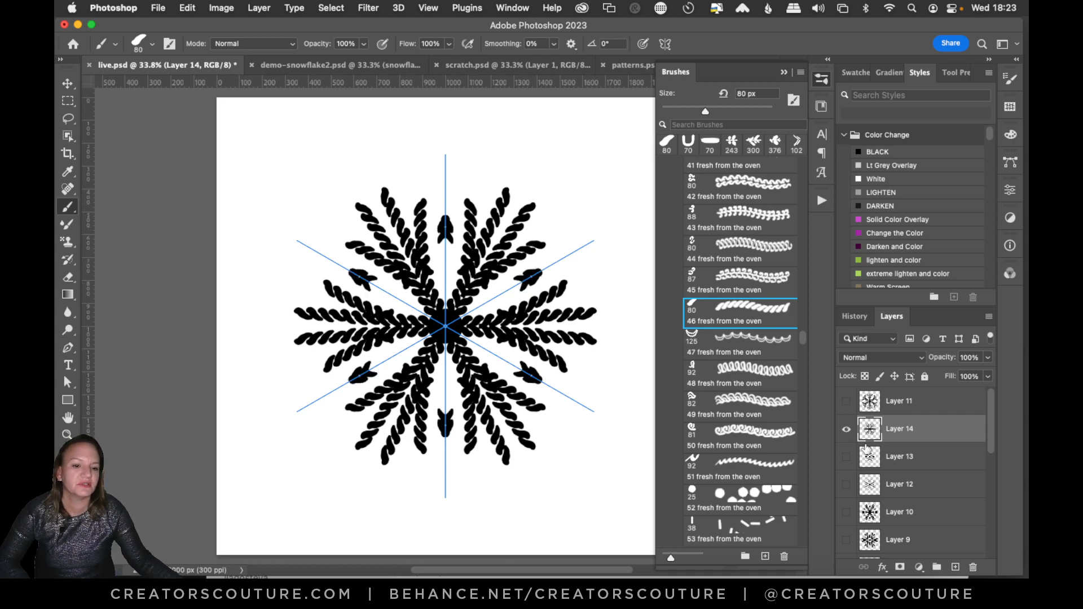
# Hide Layer 14 and draw a snowflake on a new layer with the Citrus Textured Pattern 9 brush, with axis arms and side branches.
pyautogui.click(846, 430)
pyautogui.click(955, 567)
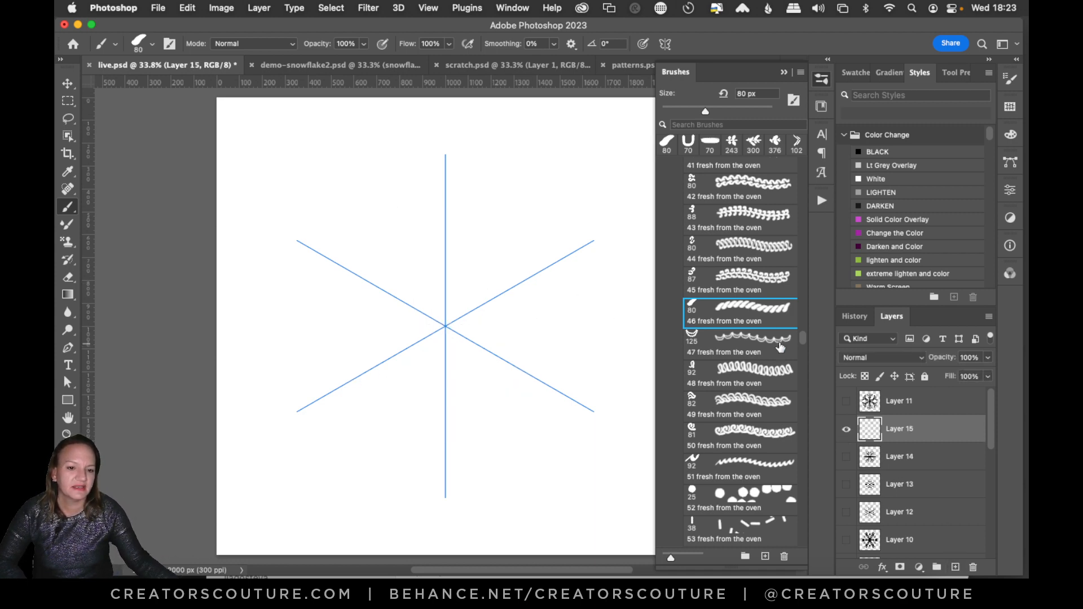
pyautogui.moveTo(801, 342)
pyautogui.mouseDown()
pyautogui.moveTo(814, 245)
pyautogui.moveTo(809, 268)
pyautogui.mouseUp()
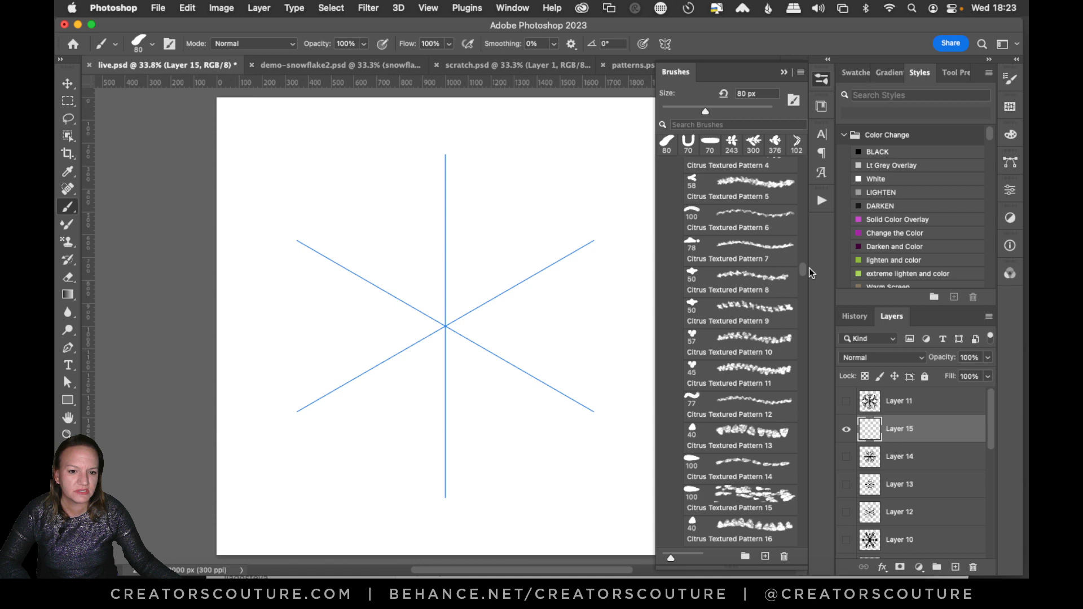
pyautogui.click(758, 315)
pyautogui.moveTo(445, 183)
pyautogui.mouseDown()
pyautogui.moveTo(446, 317)
pyautogui.moveTo(449, 182)
pyautogui.moveTo(446, 315)
pyautogui.mouseUp()
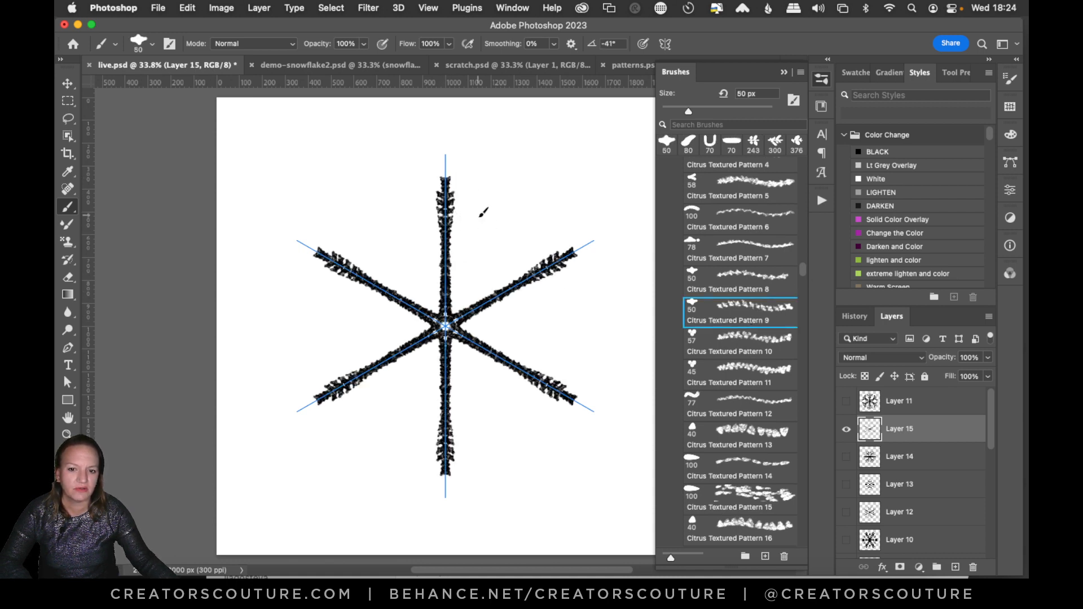
pyautogui.moveTo(481, 217)
pyautogui.mouseDown()
pyautogui.moveTo(470, 304)
pyautogui.moveTo(494, 230)
pyautogui.moveTo(542, 291)
pyautogui.mouseUp()
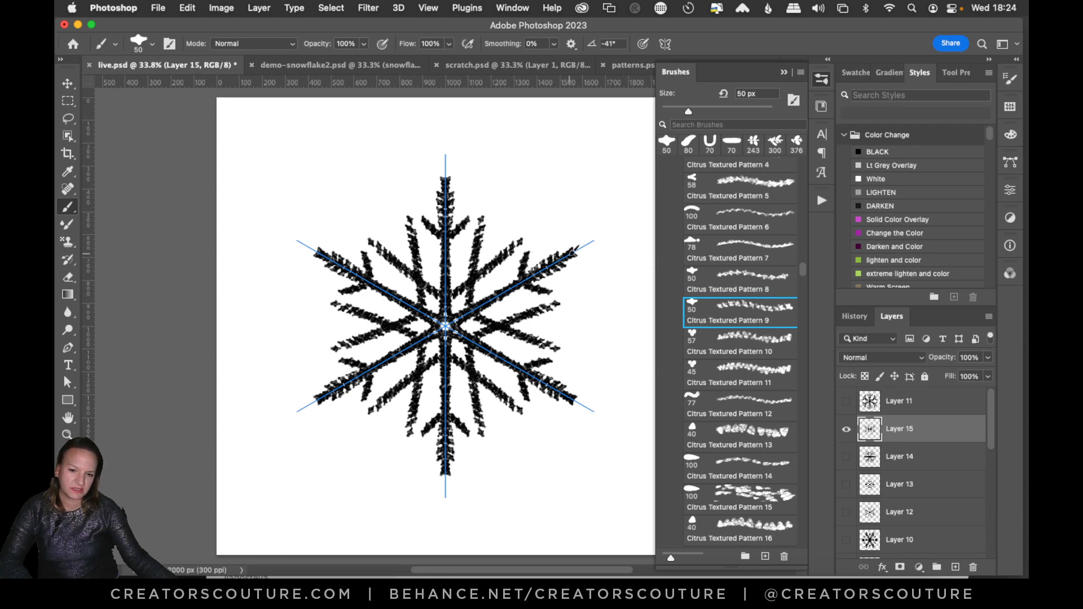
# Add a new layer above Layer 15, hide Layer 15, and choose the chain 4 brush.
pyautogui.click(955, 566)
pyautogui.click(846, 457)
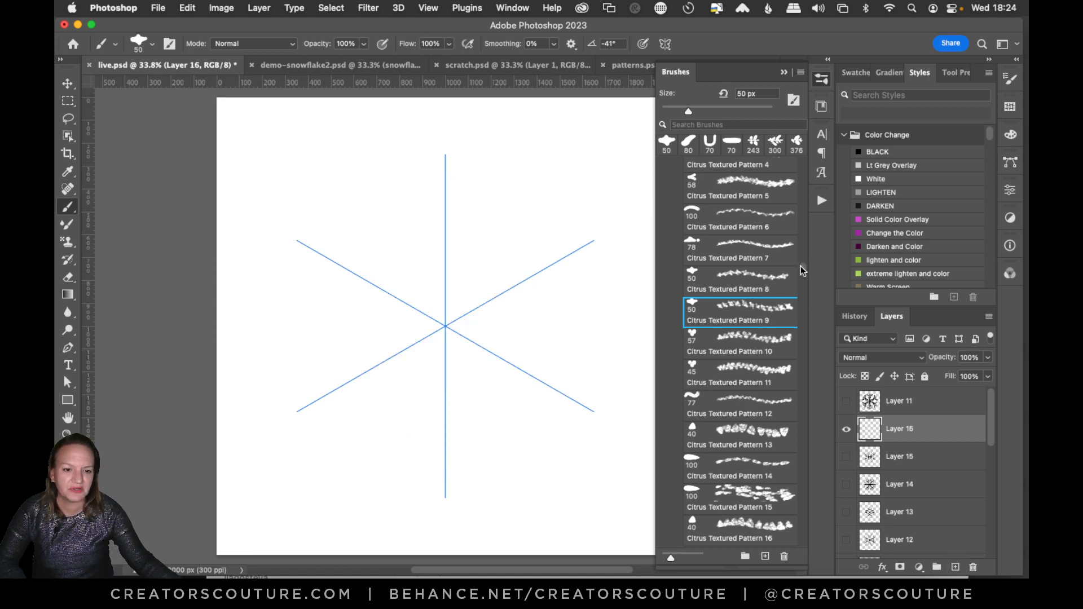
pyautogui.moveTo(801, 266)
pyautogui.mouseDown()
pyautogui.moveTo(819, 180)
pyautogui.moveTo(810, 185)
pyautogui.mouseUp()
pyautogui.click(733, 244)
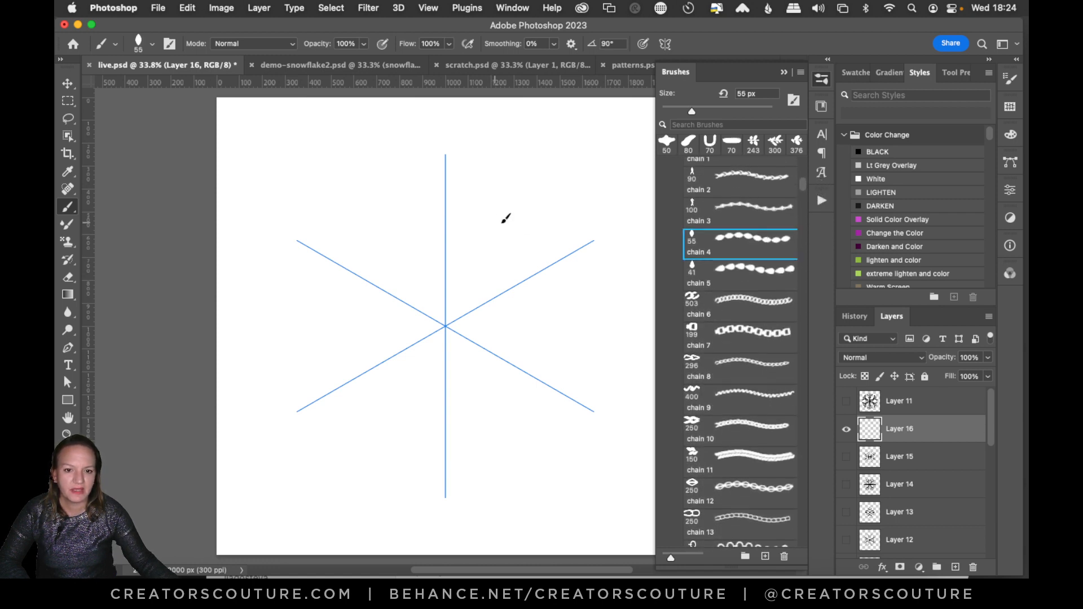
pyautogui.moveTo(526, 200)
pyautogui.mouseDown()
pyautogui.moveTo(454, 314)
pyautogui.moveTo(522, 169)
pyautogui.mouseUp()
pyautogui.press('super+z')
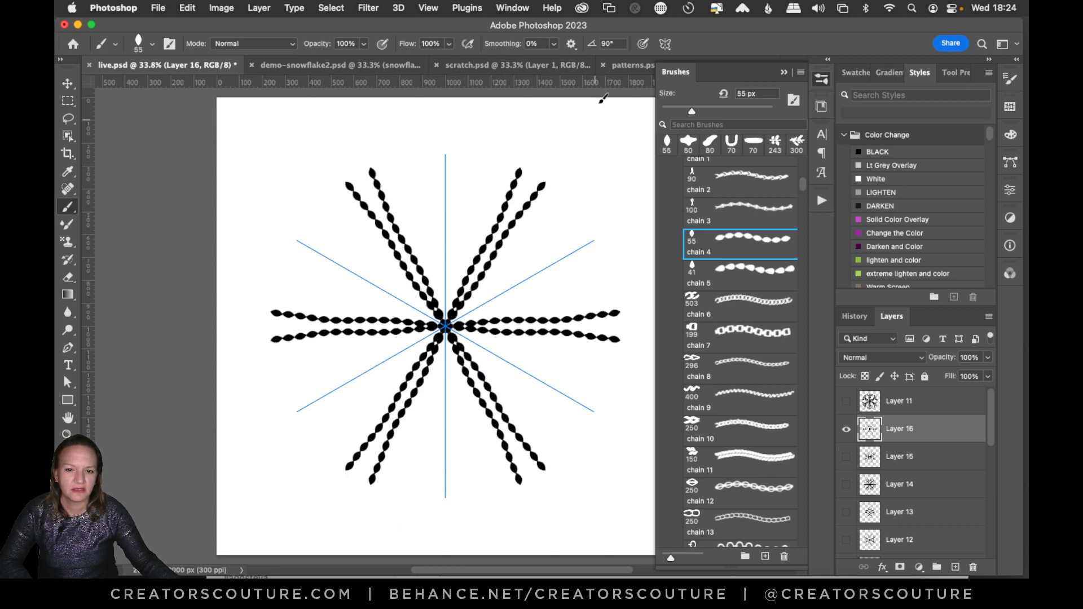
pyautogui.press('super+z')
# Draw a beaded snowflake on Layer 16 with long arms between the axes, V-shaped side branches, and shorter arms along the axes.
pyautogui.moveTo(452, 324); pyautogui.dragTo(530, 177)
pyautogui.moveTo(473, 212); pyautogui.dragTo(472, 282)
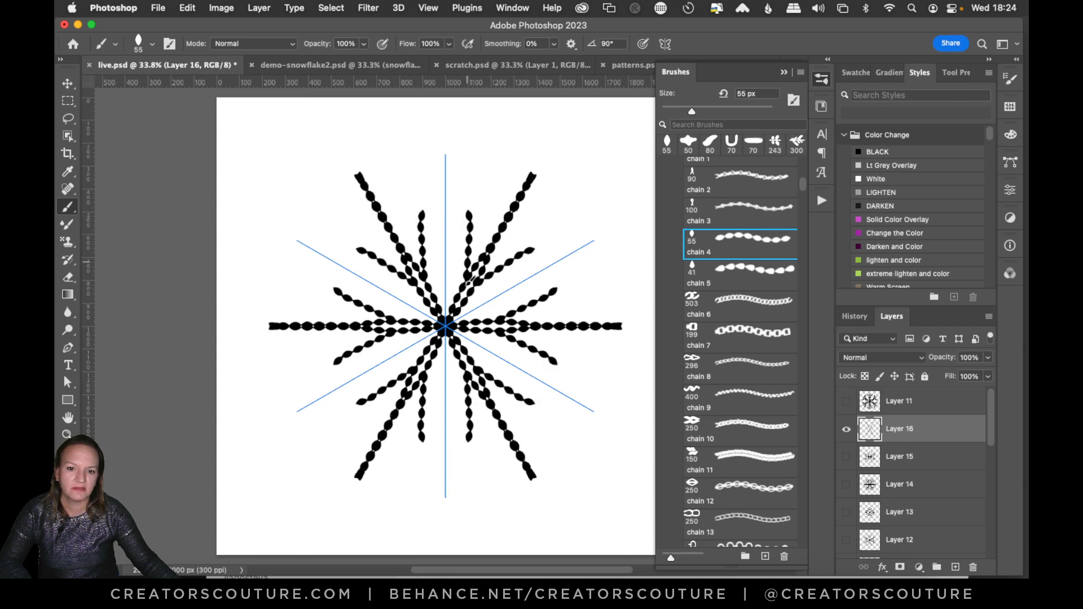
pyautogui.moveTo(500, 203)
pyautogui.mouseDown()
pyautogui.moveTo(491, 253)
pyautogui.moveTo(522, 279)
pyautogui.moveTo(465, 318)
pyautogui.mouseUp()
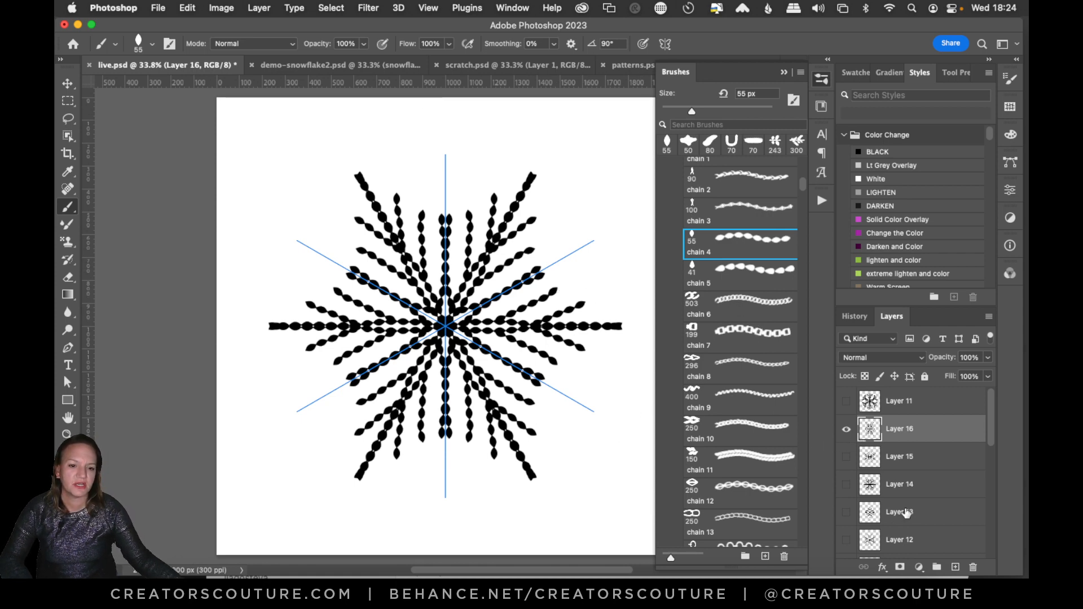
# Add a new layer above Layer 16, hide Layer 16, and enlarge the chain 4 brush to 80 px.
pyautogui.click(954, 566)
pyautogui.click(846, 457)
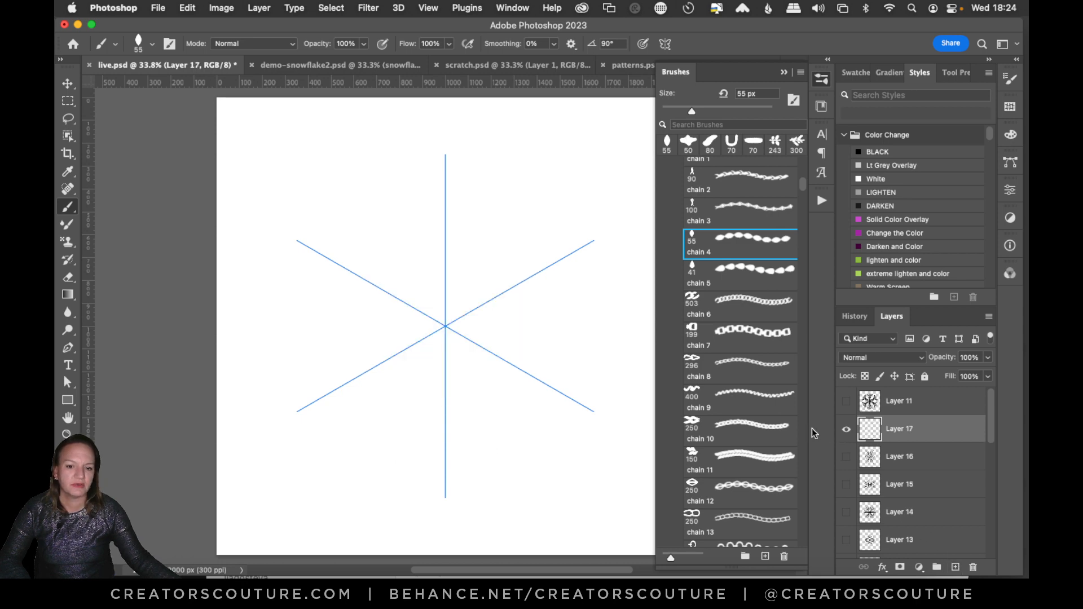
pyautogui.press(']')
pyautogui.press(']')
pyautogui.press(']')
pyautogui.press(']')
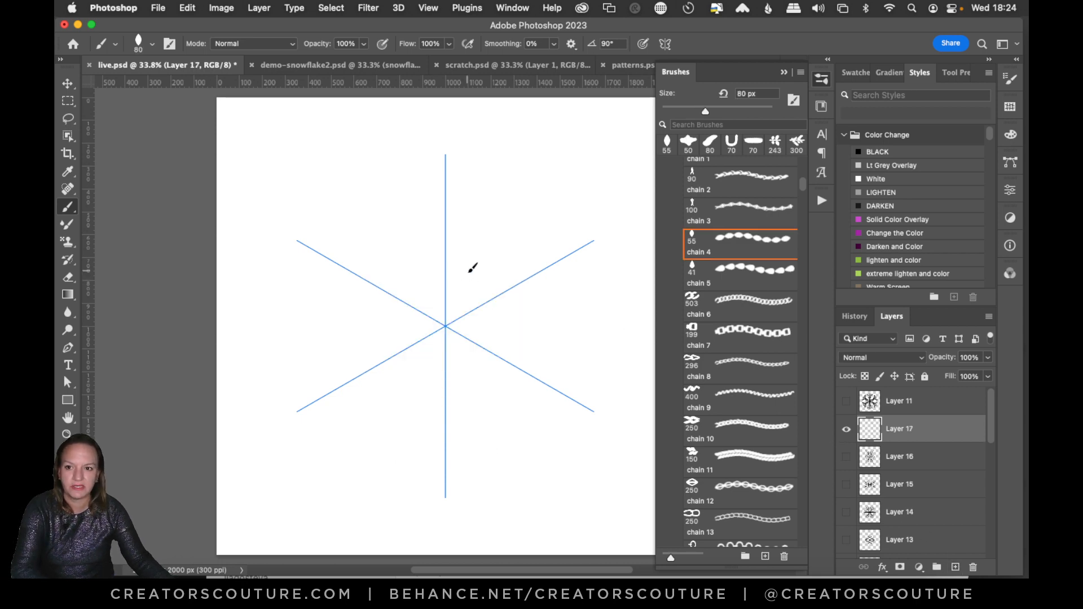
# Draw straight beaded arms along the symmetry axes on Layer 17 with the chain brush at 90 px.
pyautogui.moveTo(458, 218); pyautogui.dragTo(447, 321)
pyautogui.press('super+z')
pyautogui.moveTo(447, 186); pyautogui.dragTo(446, 326)
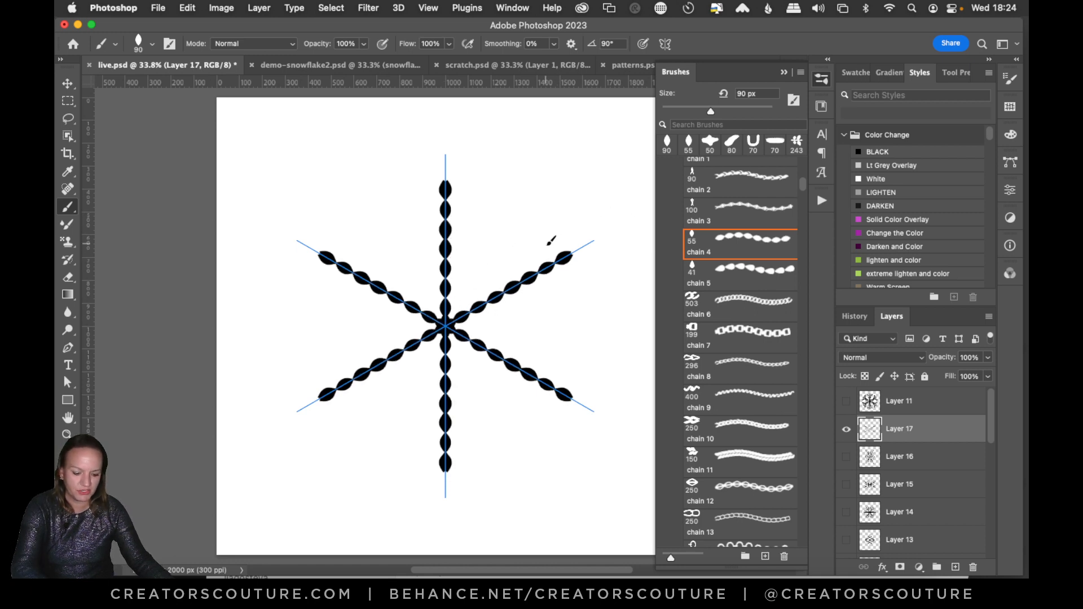
# Enlarge the brush to 150 px and draw pointed petal outlines between the arms of the Layer 17 snowflake, plus smaller inner petals.
pyautogui.press(']')
pyautogui.press(']')
pyautogui.press(']')
pyautogui.moveTo(506, 237); pyautogui.dragTo(498, 289)
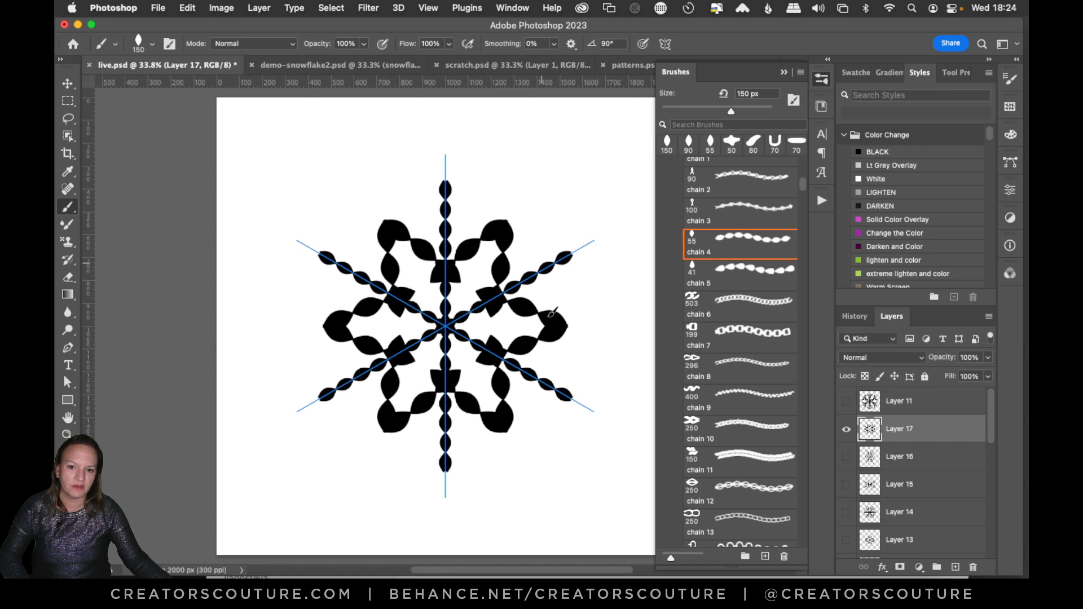
pyautogui.press('super+z')
pyautogui.moveTo(513, 224); pyautogui.dragTo(502, 302)
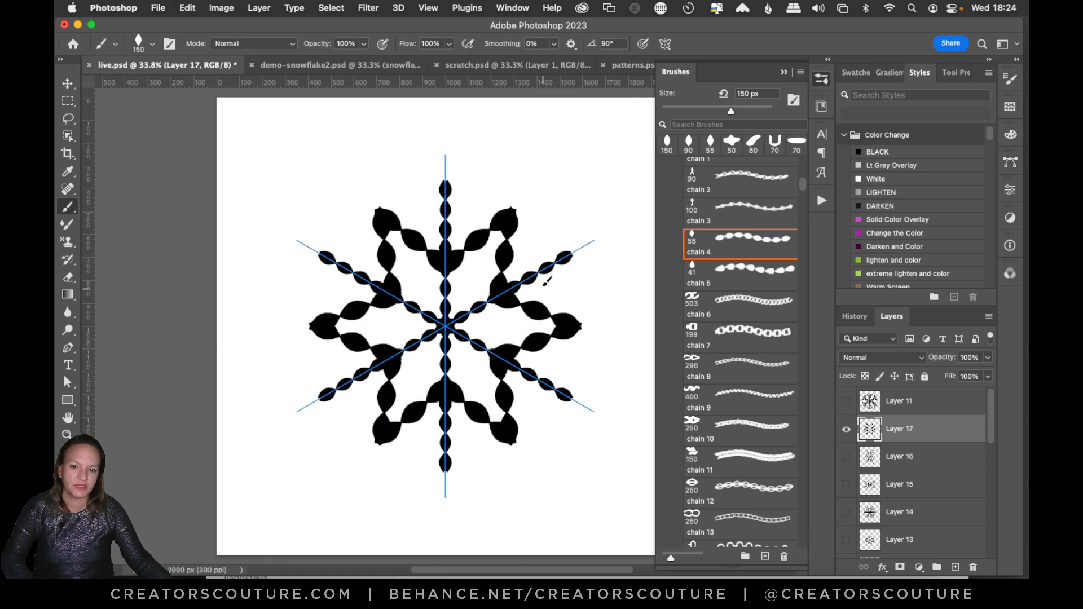
pyautogui.moveTo(483, 265)
pyautogui.mouseDown()
pyautogui.moveTo(468, 322)
pyautogui.moveTo(520, 311)
pyautogui.mouseUp()
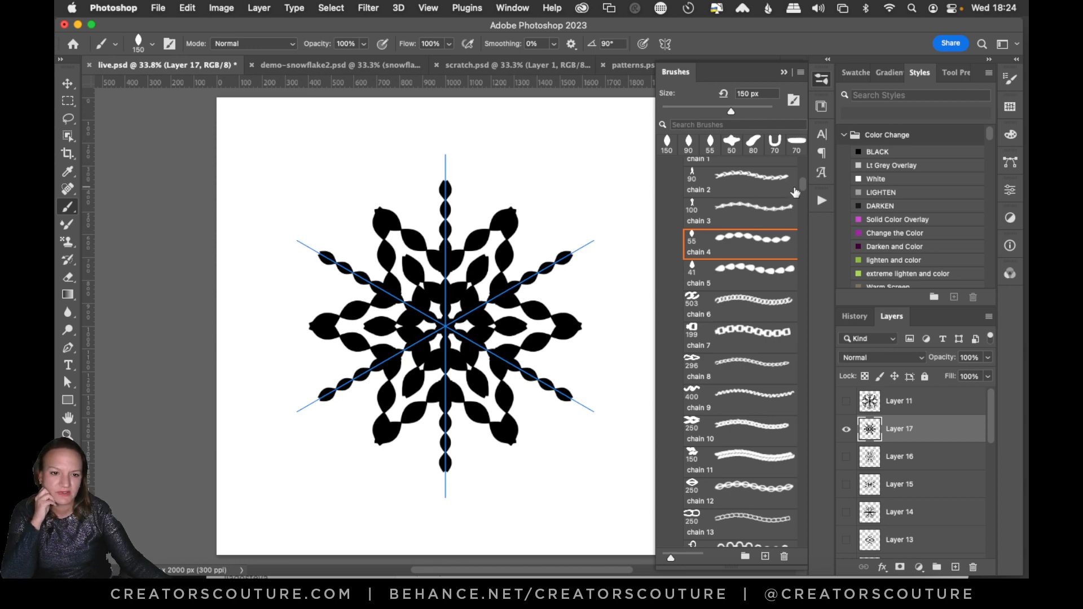
# Browse the brush library down to the snowflake brushes and collapse it to clear the canvas.
pyautogui.scroll(5, 803, 192)
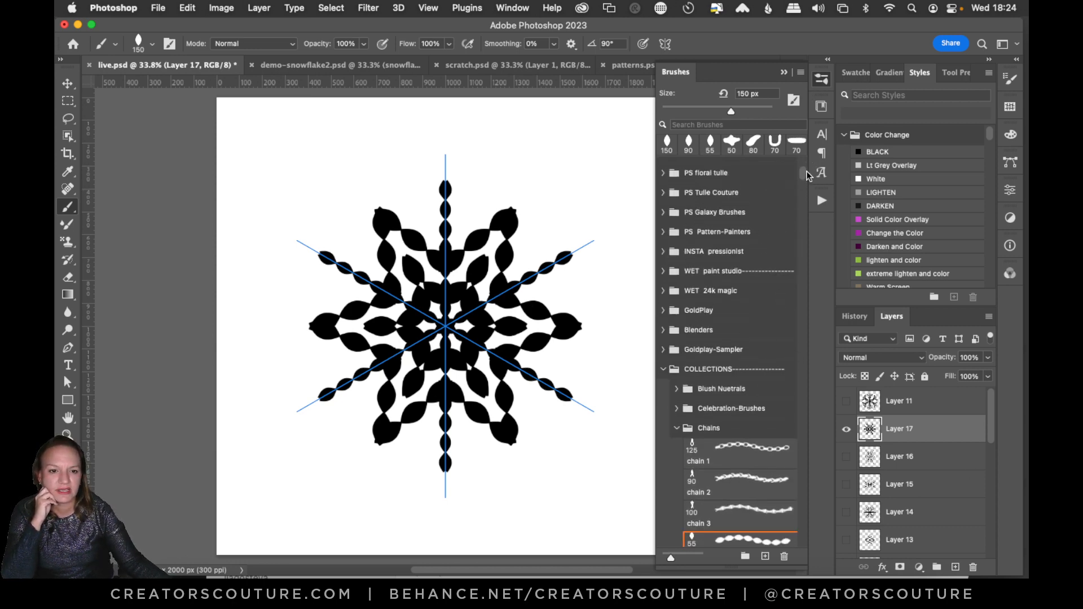
pyautogui.moveTo(805, 173)
pyautogui.mouseDown()
pyautogui.moveTo(762, 460)
pyautogui.moveTo(736, 546)
pyautogui.mouseUp()
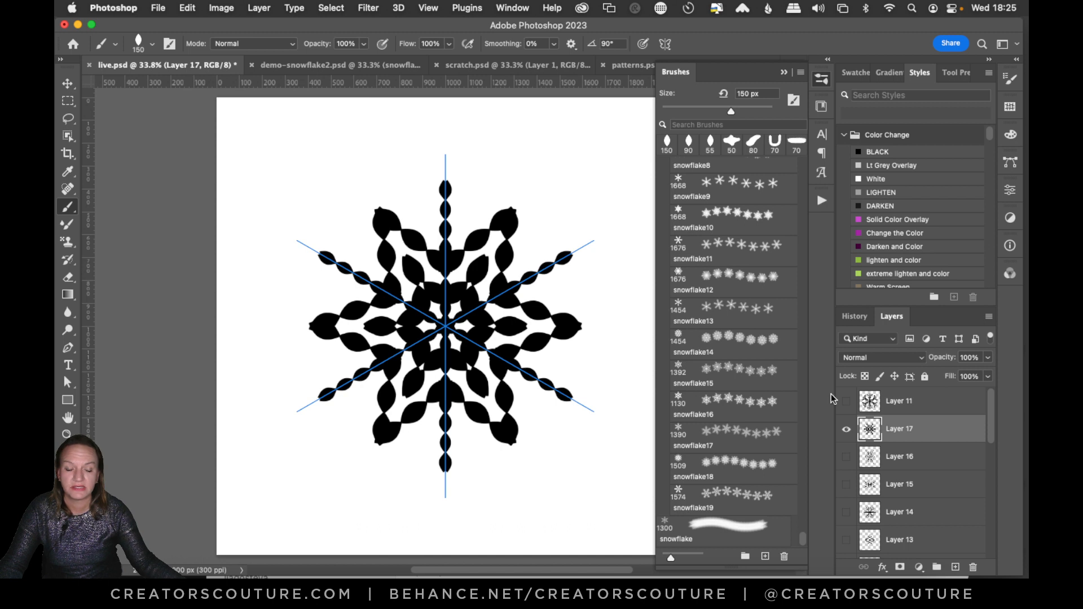
pyautogui.click(822, 81)
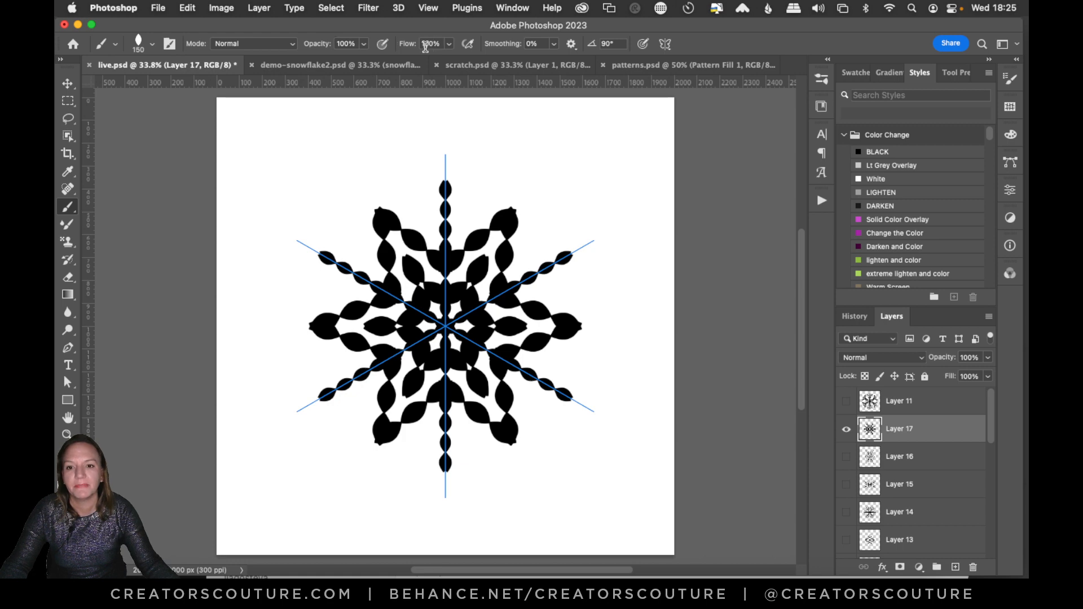
# Switch to patterns.psd and open the pattern choices for the Pattern Fill 1 layer at the red swatches.
pyautogui.click(678, 65)
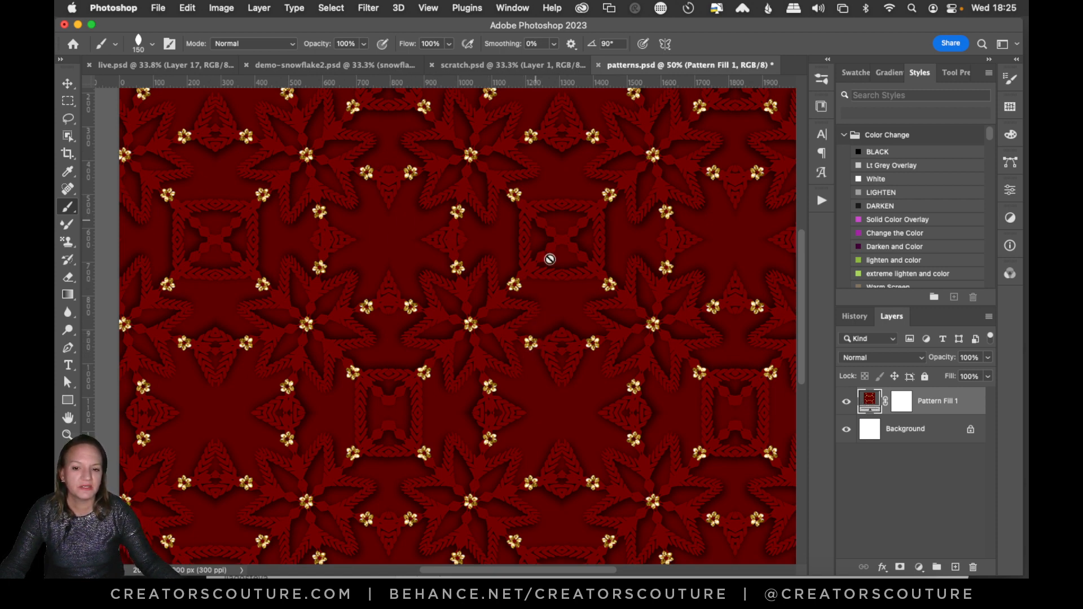
pyautogui.doubleClick(869, 403)
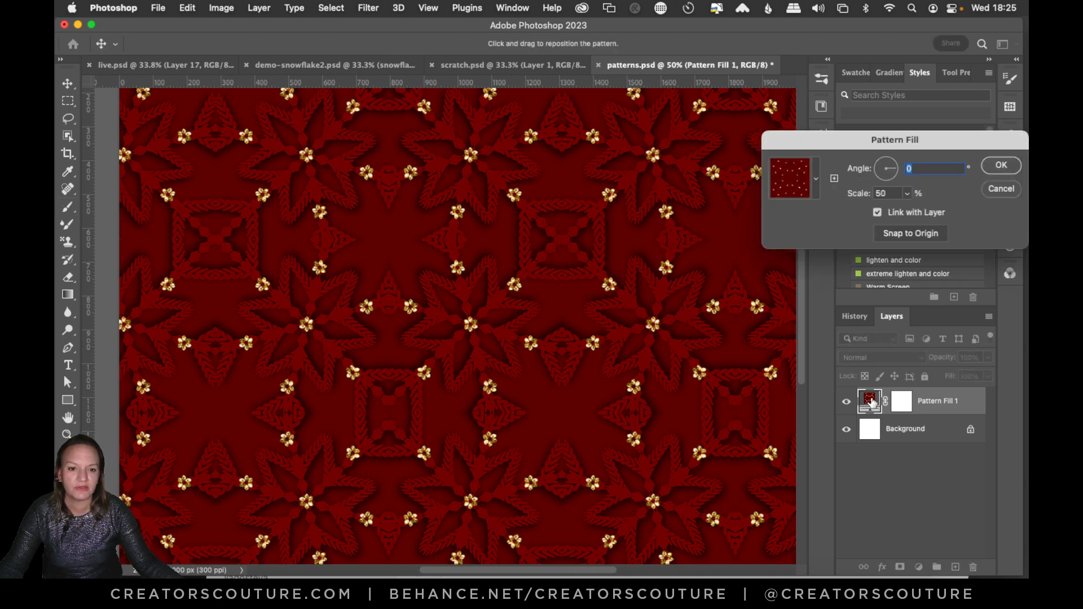
pyautogui.click(802, 195)
pyautogui.moveTo(959, 308); pyautogui.dragTo(934, 467)
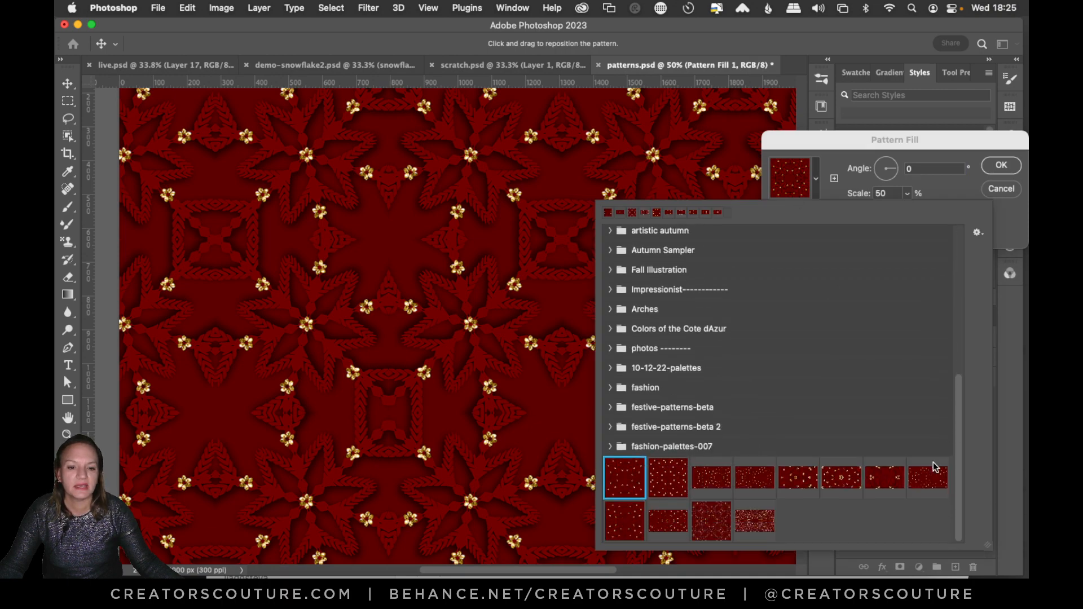
# Preview the remaining red snowflake patterns one by one as the fill, through to the last glittery swatch.
pyautogui.click(670, 473)
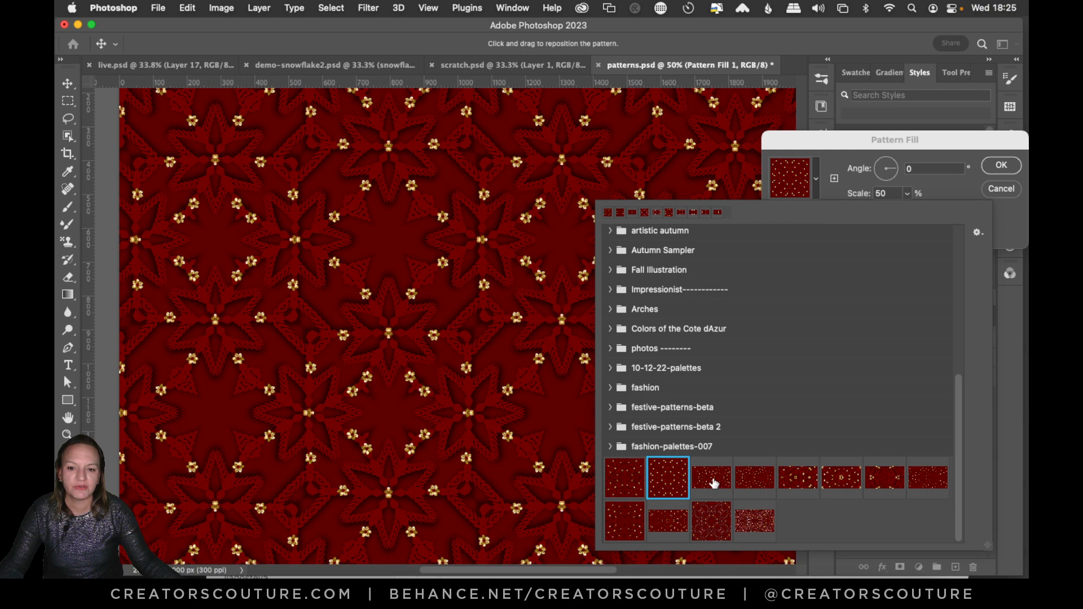
pyautogui.click(715, 483)
pyautogui.click(760, 488)
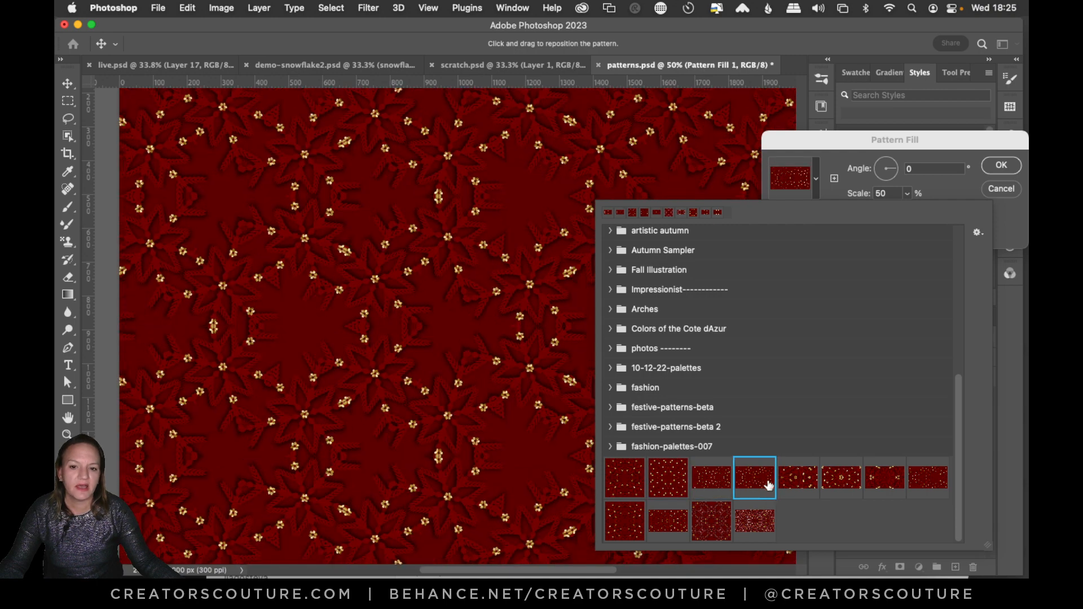
pyautogui.click(800, 489)
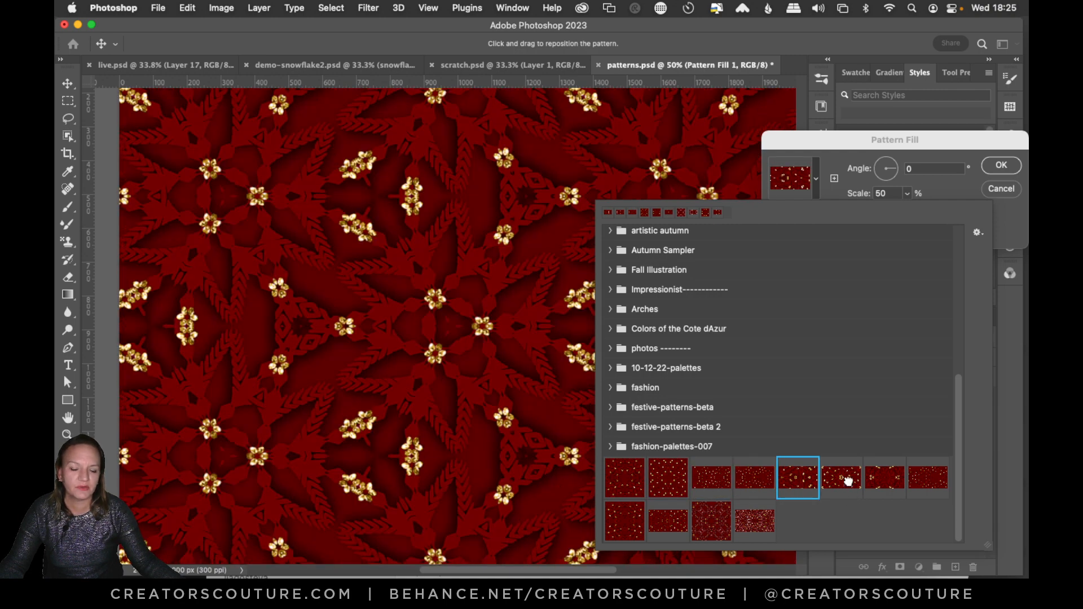
pyautogui.click(847, 483)
pyautogui.click(887, 487)
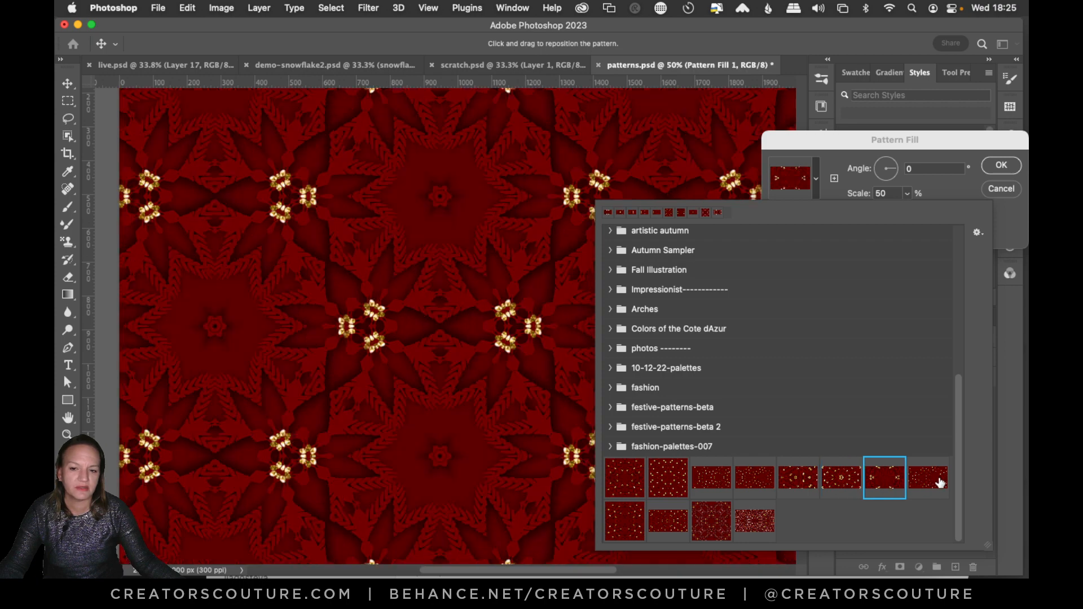
pyautogui.click(938, 478)
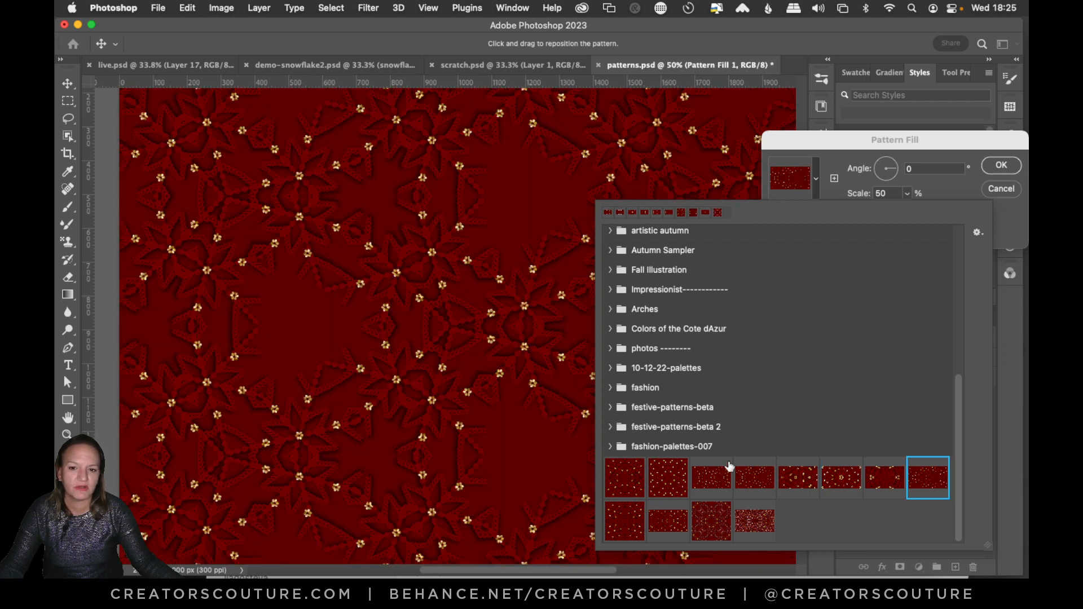
pyautogui.click(629, 516)
pyautogui.click(671, 527)
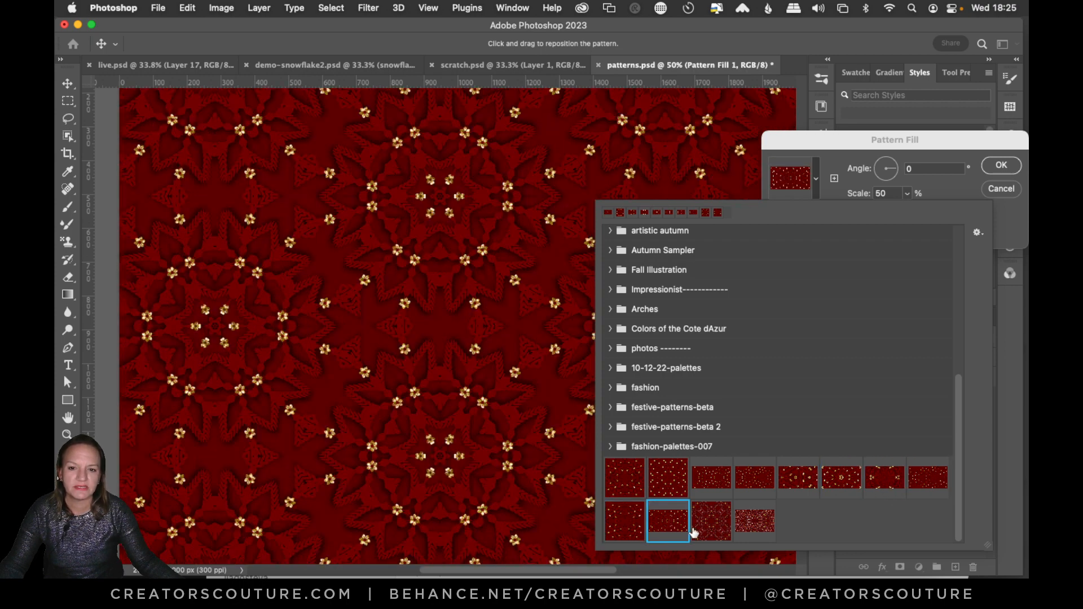
pyautogui.click(707, 529)
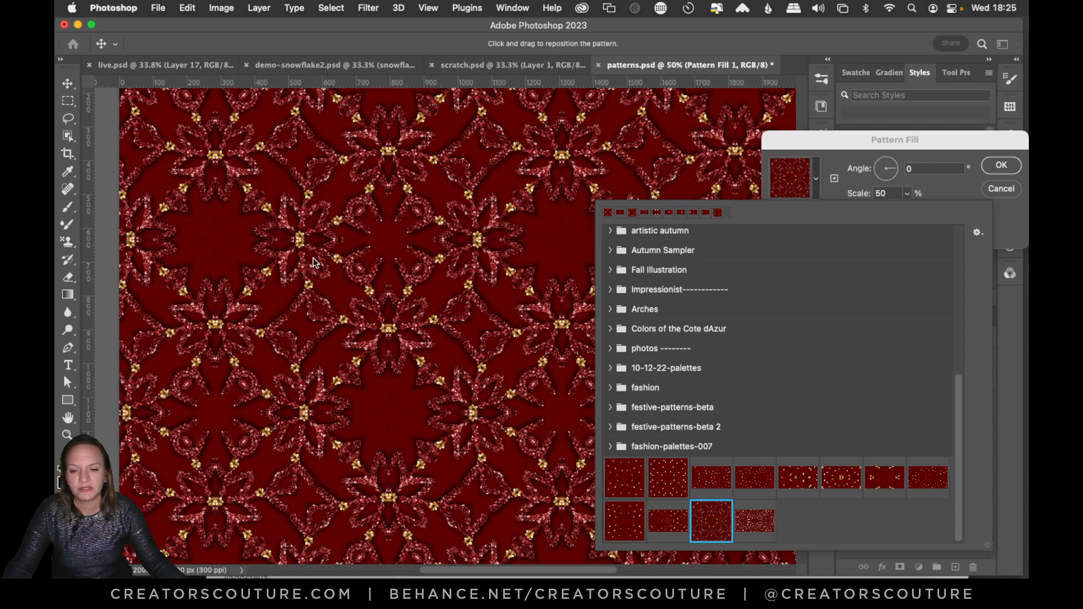
pyautogui.click(756, 522)
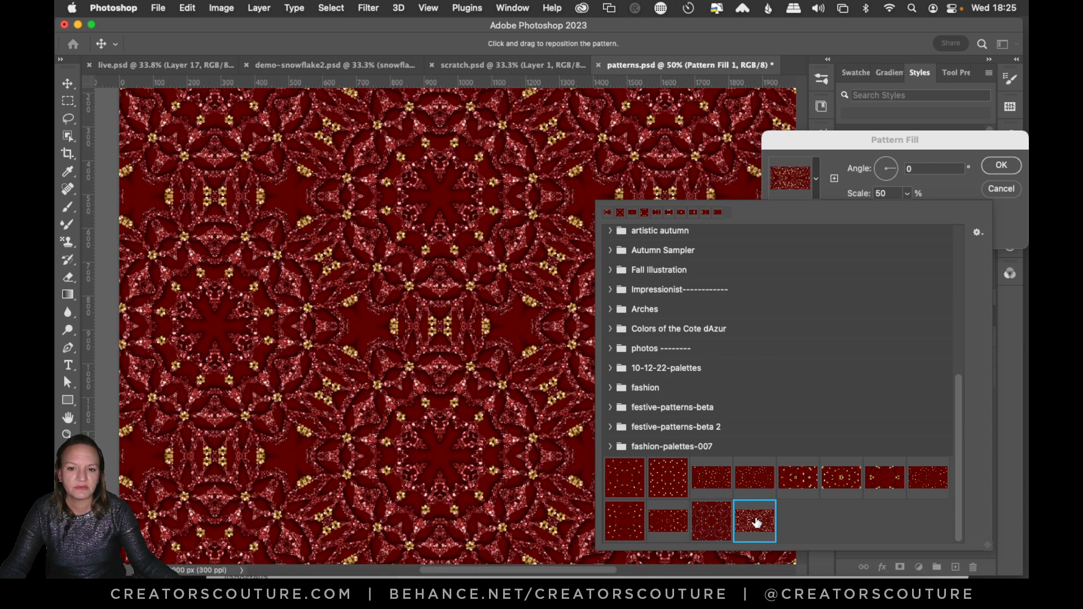
# Set the pattern fill back to the first red snowflake swatch and accept the Pattern Fill settings.
pyautogui.click(635, 483)
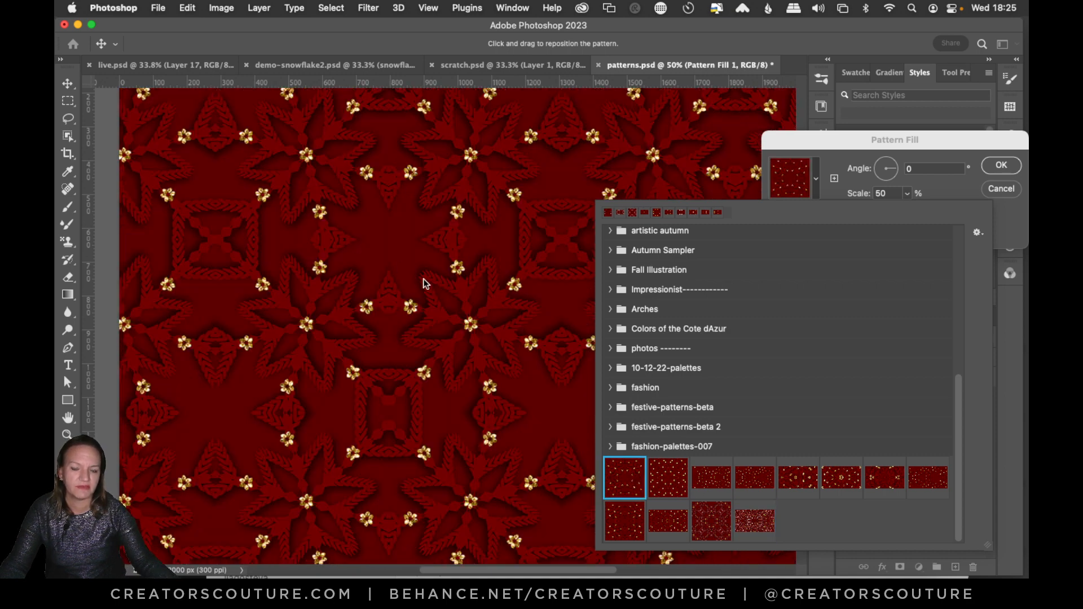
pyautogui.click(1000, 167)
pyautogui.click(1000, 165)
# Switch to demo-snowflake2.psd, zoom in to 50% centred on the snowflake, and activate the Move tool.
pyautogui.click(488, 62)
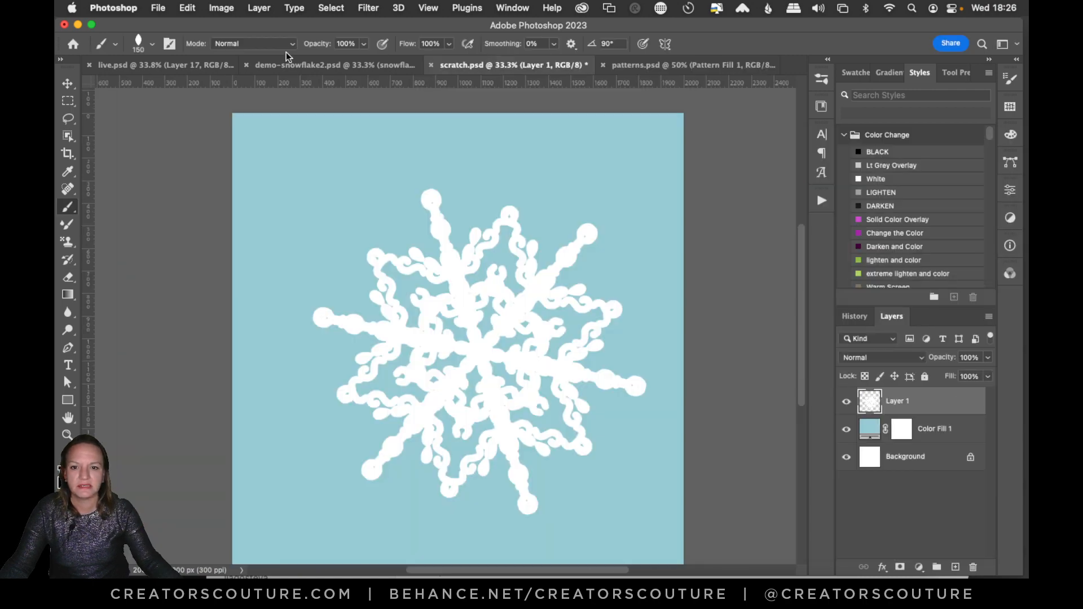
pyautogui.click(315, 64)
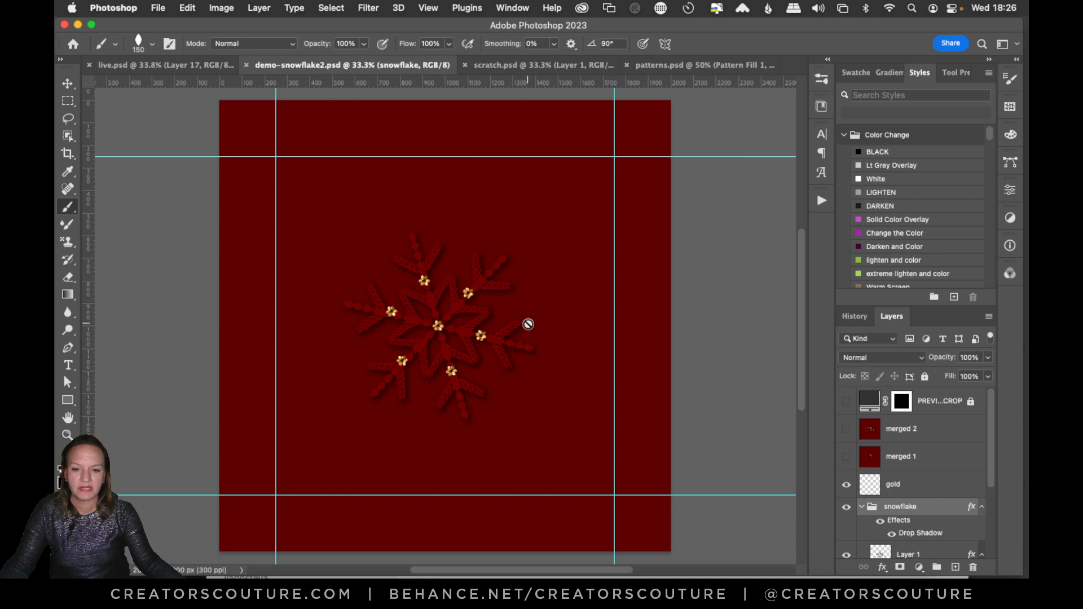
pyautogui.click(67, 434)
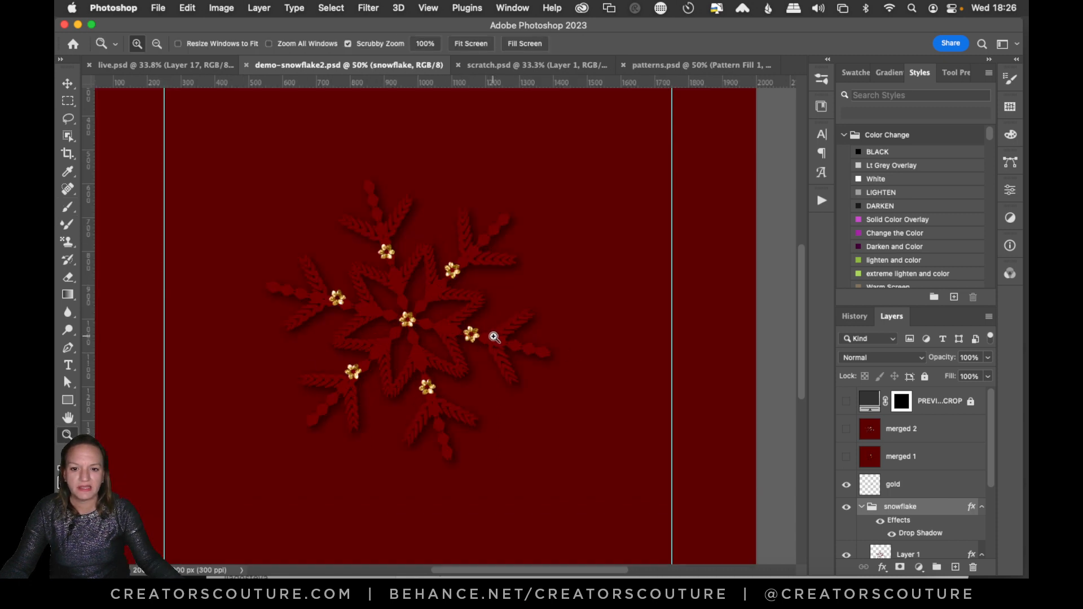
pyautogui.click(498, 338)
pyautogui.hscroll(-3, 507, 553)
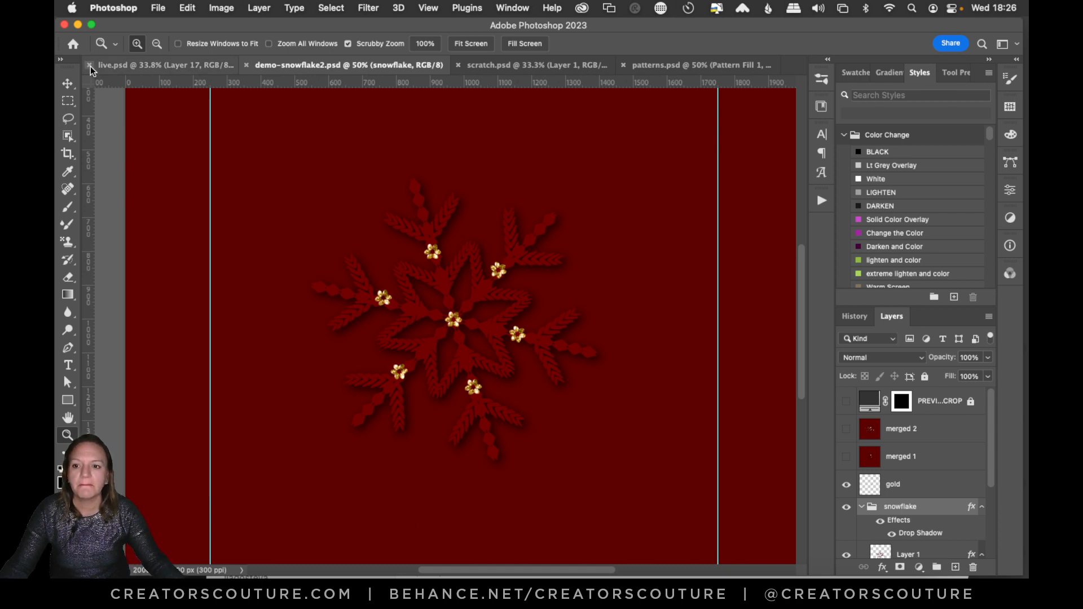
pyautogui.click(67, 84)
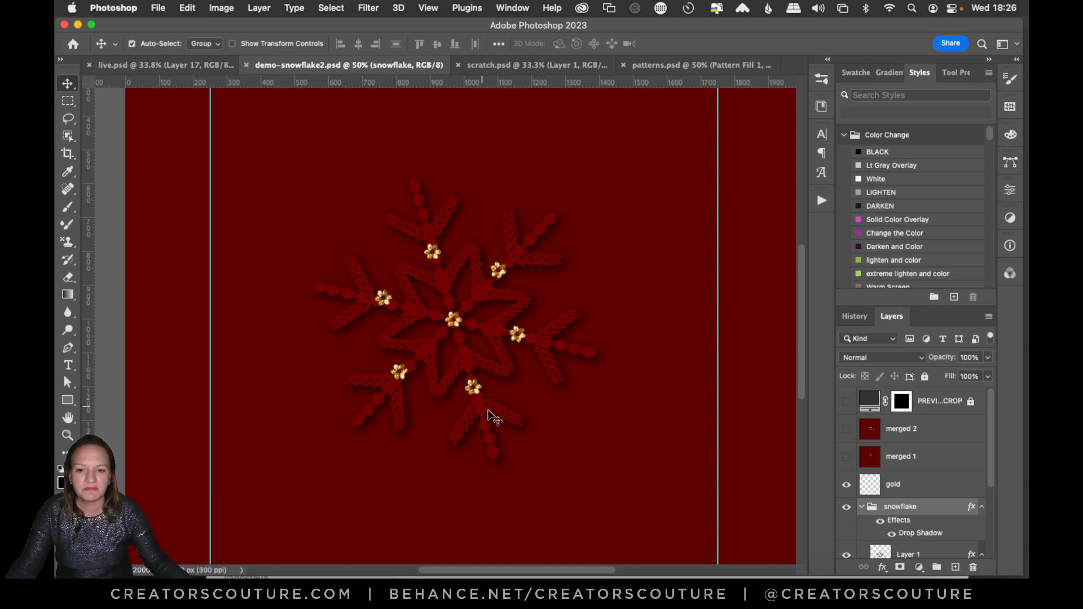
# Collapse Layer 1's effects list and hide the snowflake group's effects to show the artwork without its shadow.
pyautogui.scroll(-2, 984, 474)
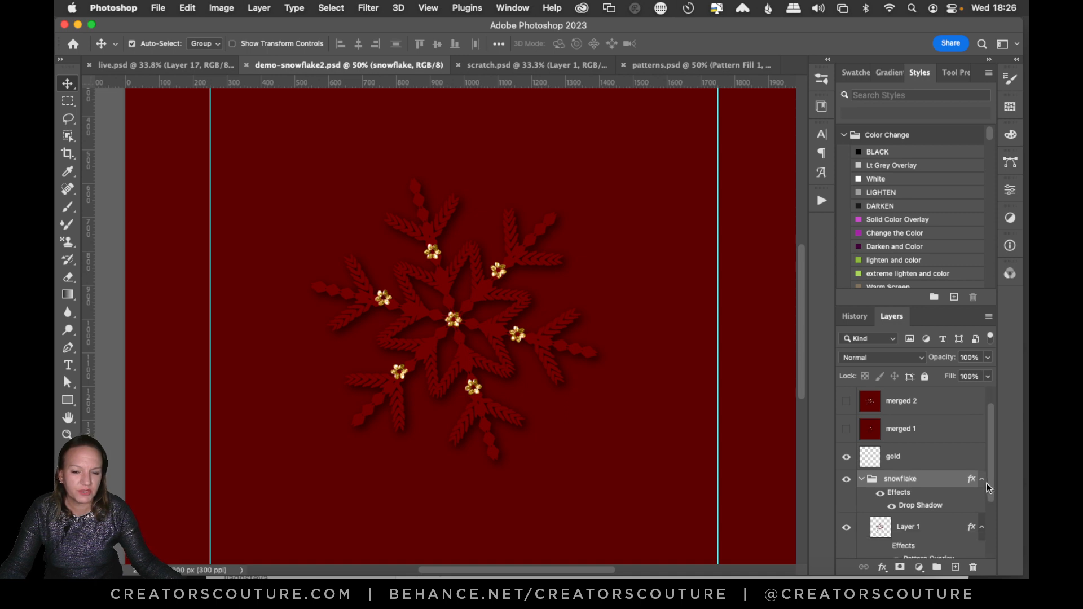
pyautogui.click(982, 500)
pyautogui.click(982, 500)
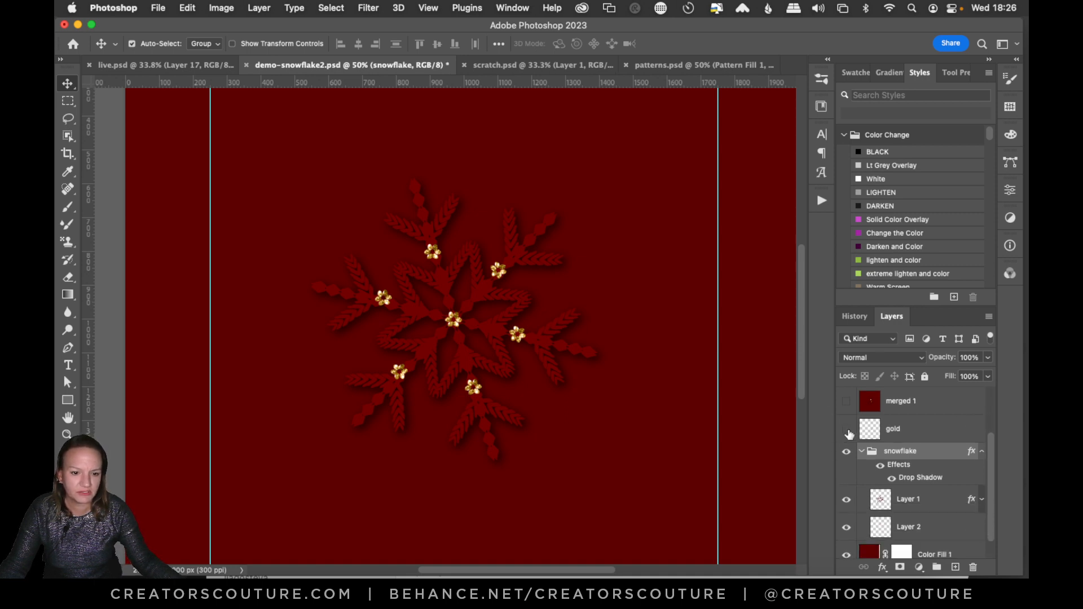
pyautogui.click(880, 465)
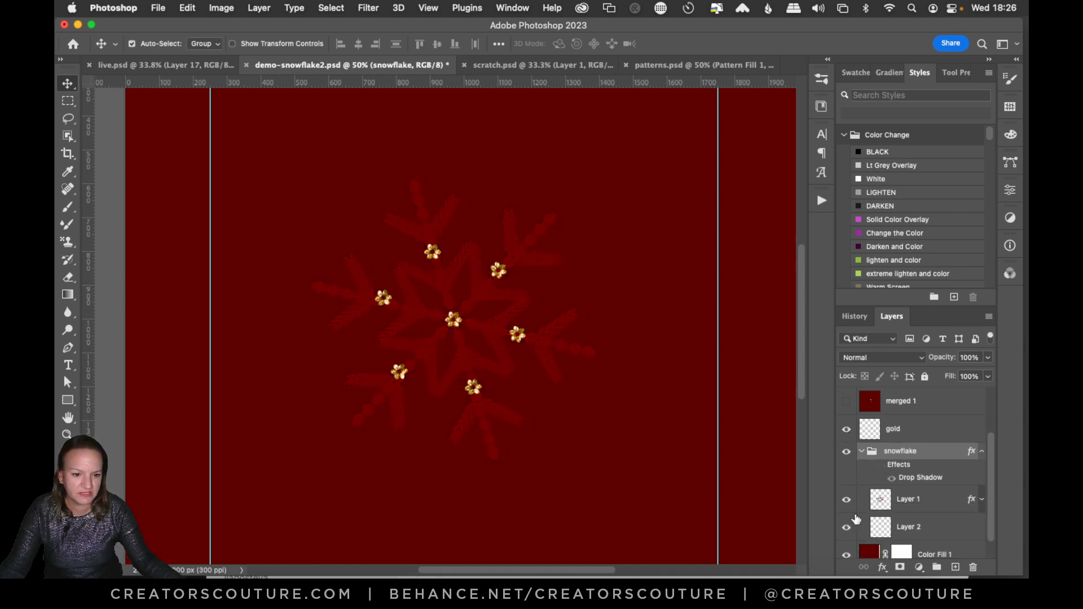
pyautogui.click(851, 506)
pyautogui.click(851, 505)
pyautogui.scroll(-2, 988, 516)
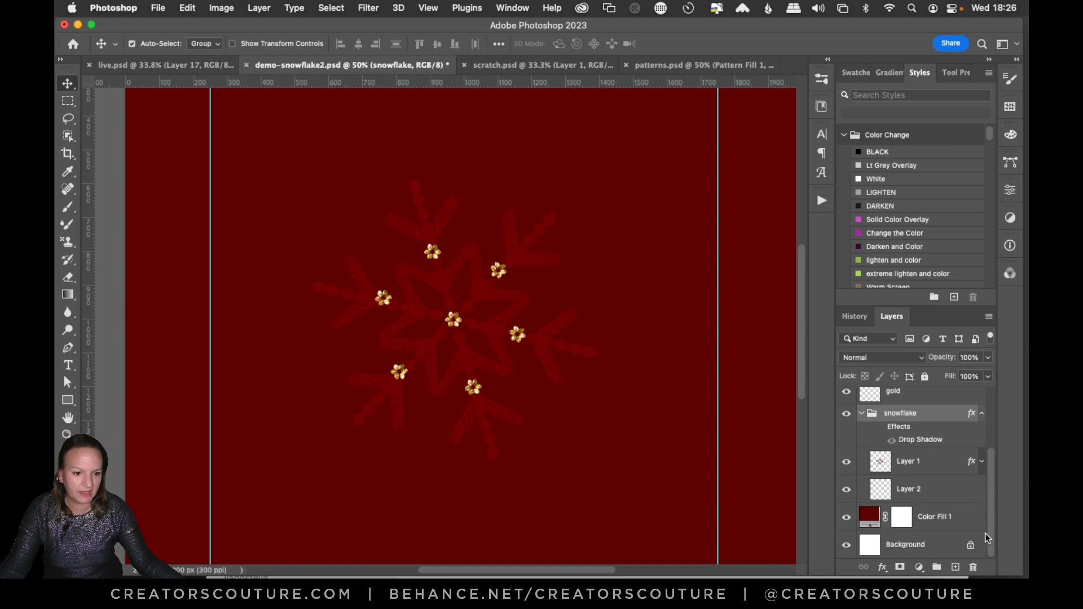
# Toggle the visibility of Color Fill 1 off and on to compare the flat snowflake against white and red.
pyautogui.click(954, 545)
pyautogui.click(847, 518)
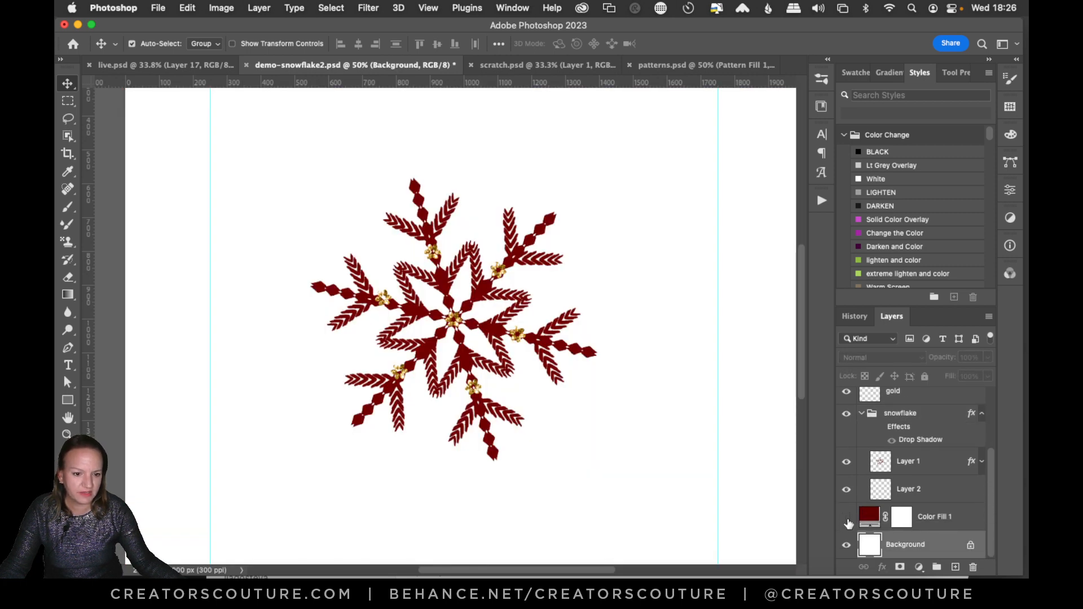
pyautogui.click(846, 518)
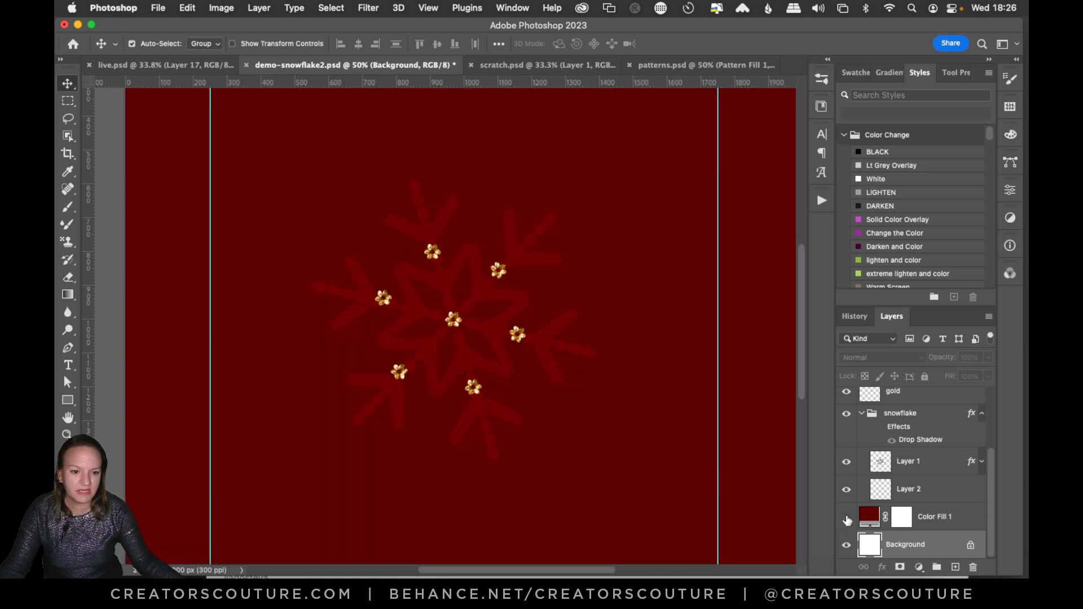
pyautogui.click(846, 518)
pyautogui.click(846, 518)
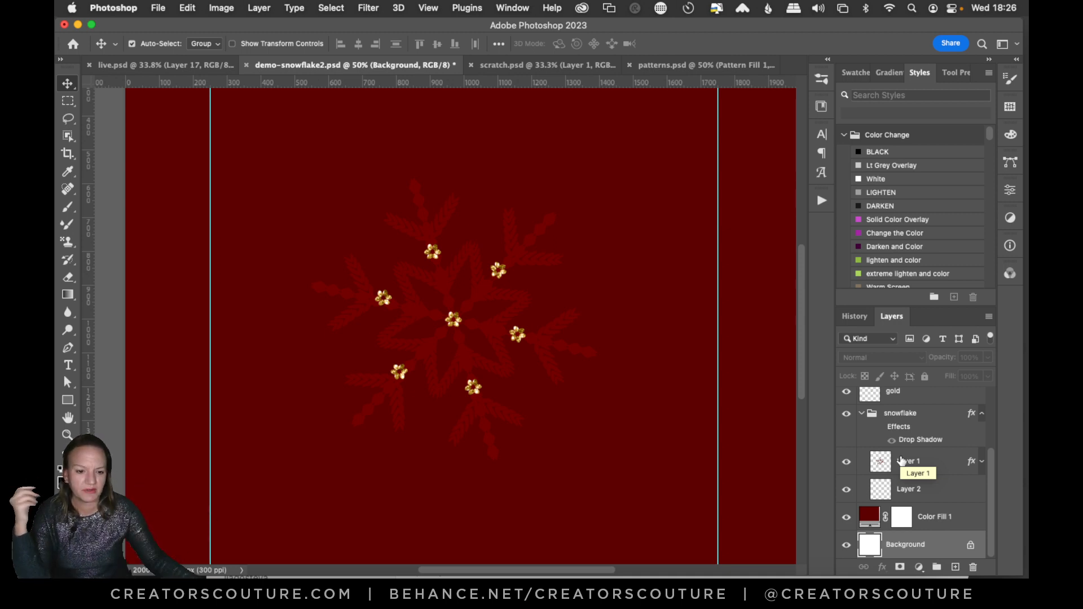
# Open the snowflake group's Layer Style blending options and accept them without changes.
pyautogui.doubleClick(924, 517)
pyautogui.doubleClick(917, 423)
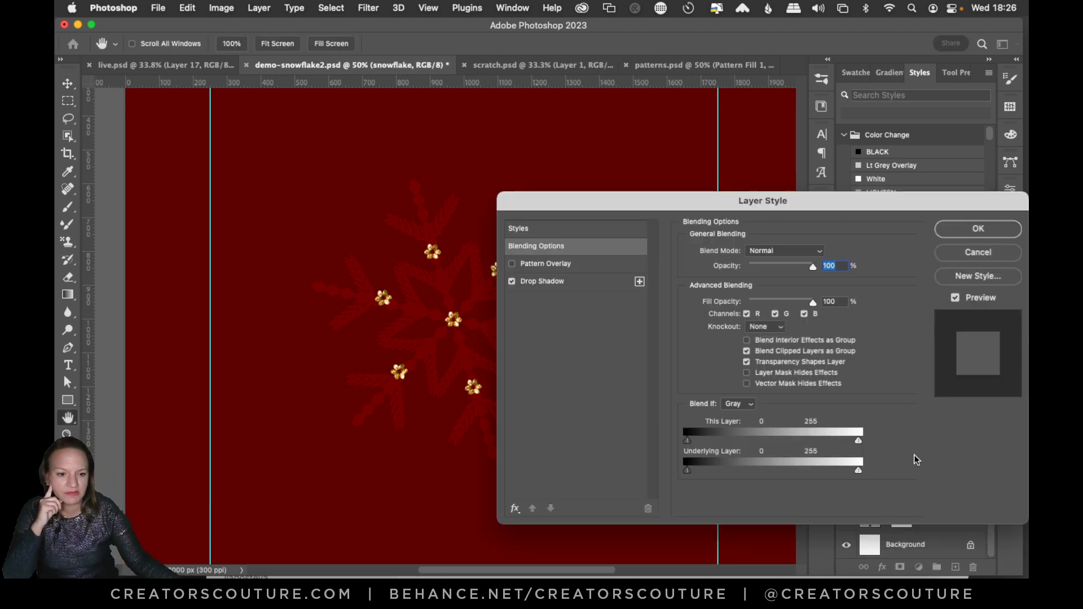
pyautogui.click(964, 231)
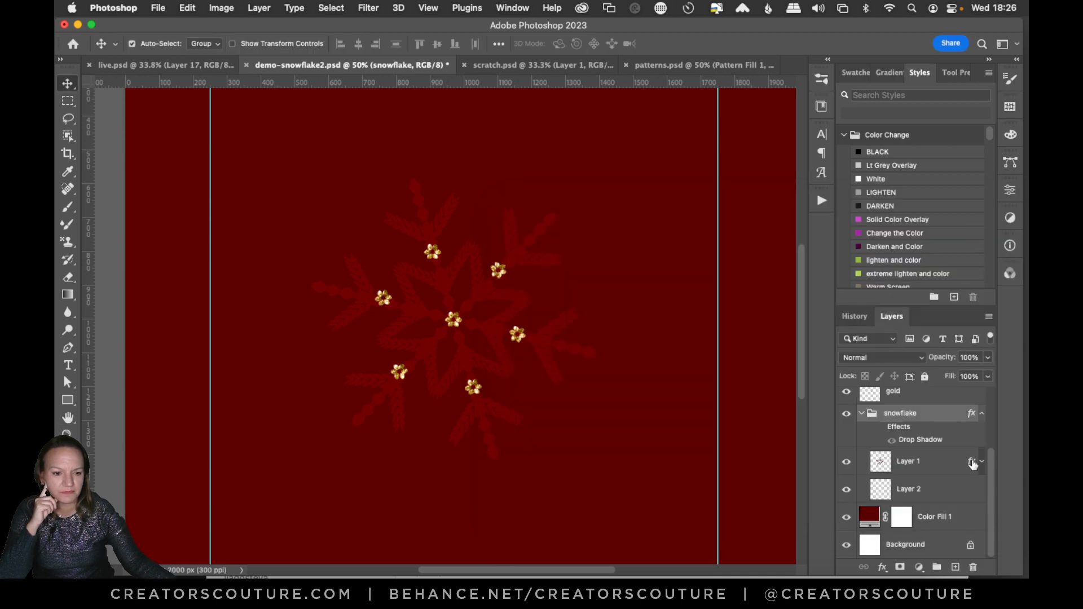
# Expand Layer 1's effects list, select Layer 1, and hide and reshow Color Fill 1 to inspect the snowflake's color.
pyautogui.click(982, 463)
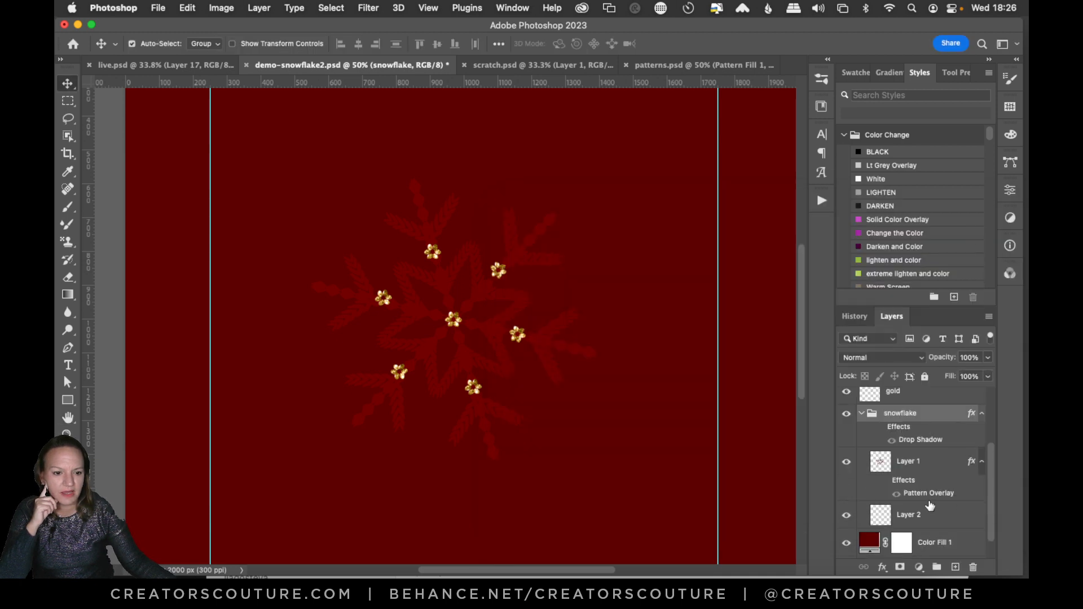
pyautogui.click(909, 478)
pyautogui.click(846, 541)
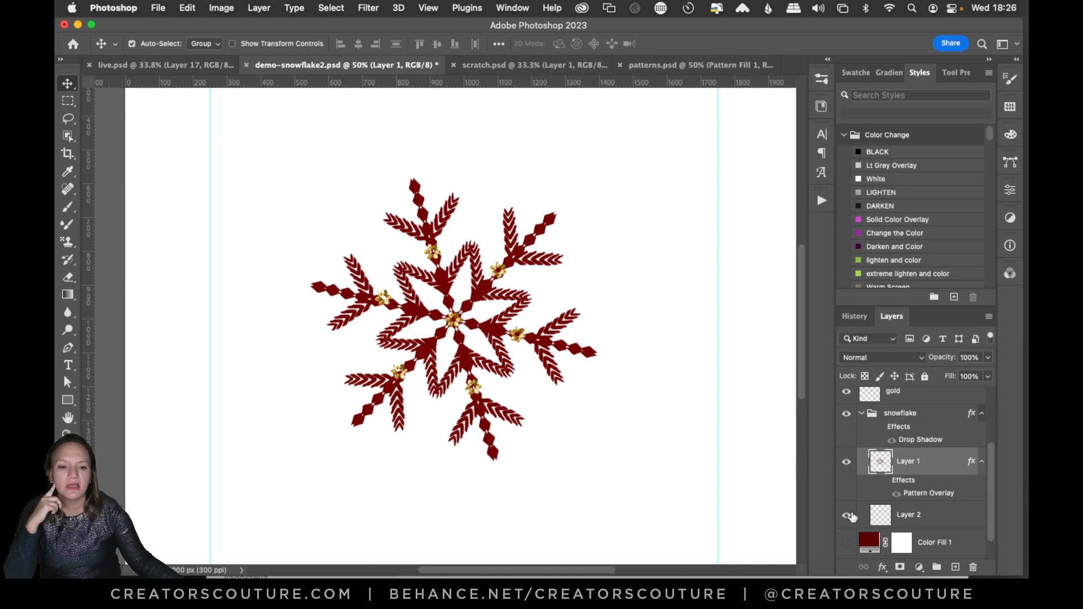
pyautogui.click(847, 542)
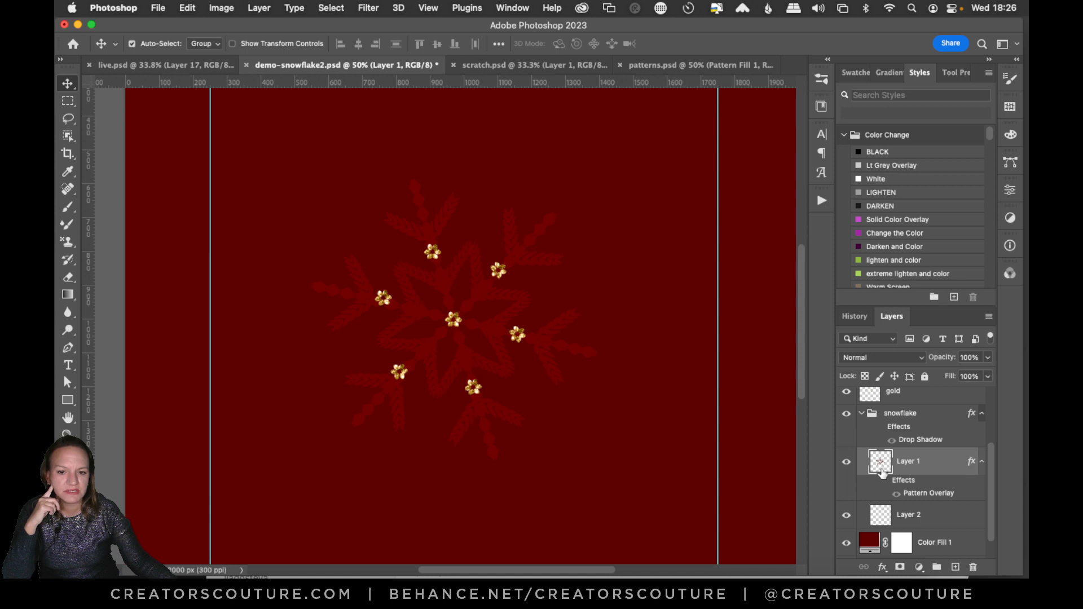
# Turn the snowflake group's effects back on and review its Drop Shadow settings without changing them.
pyautogui.click(897, 426)
pyautogui.click(880, 427)
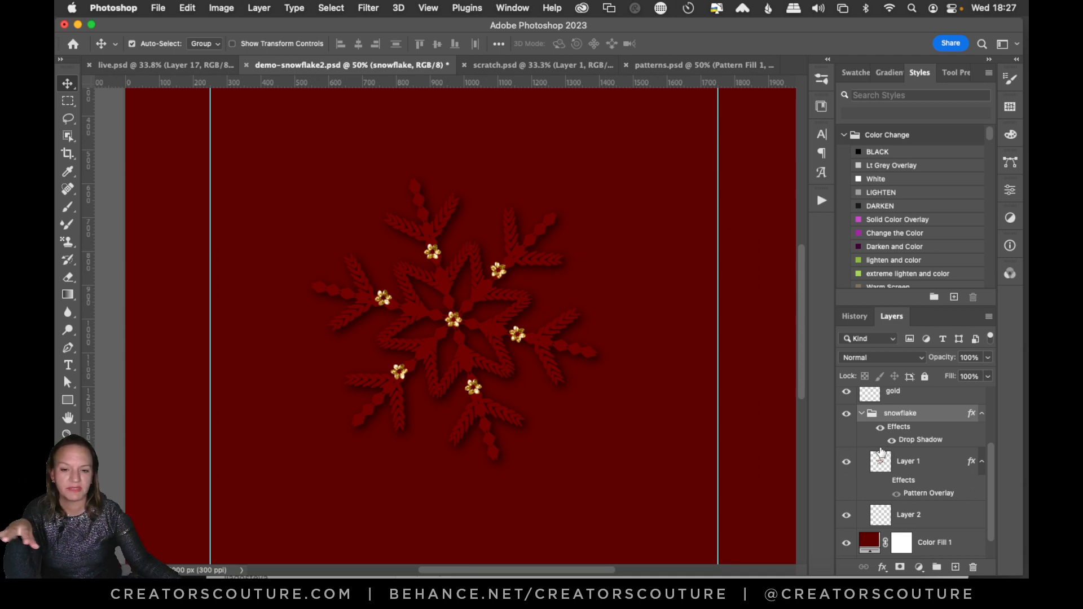
pyautogui.doubleClick(917, 440)
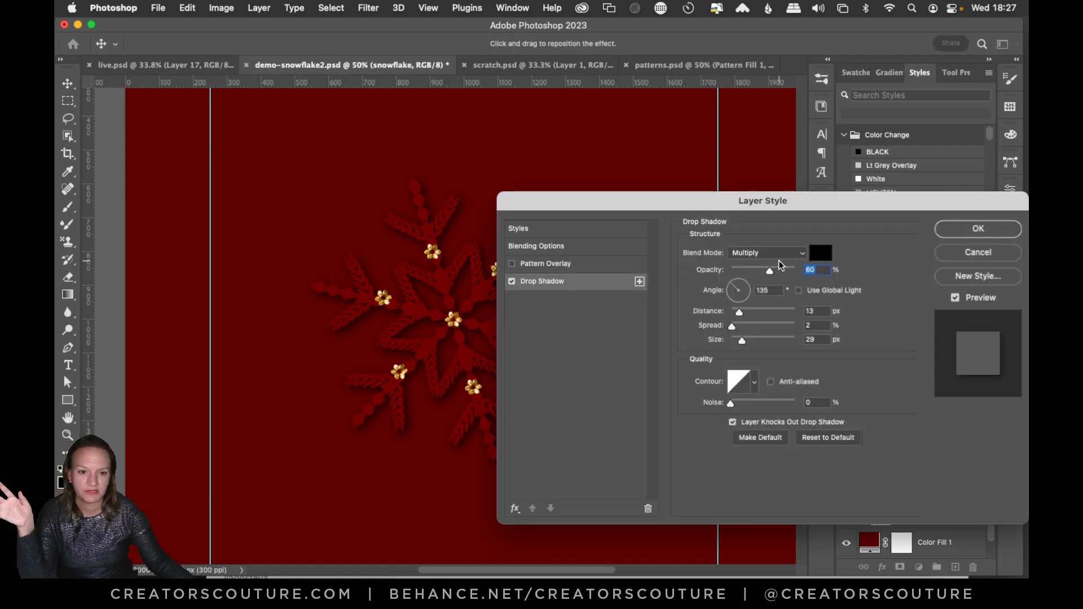
pyautogui.click(971, 237)
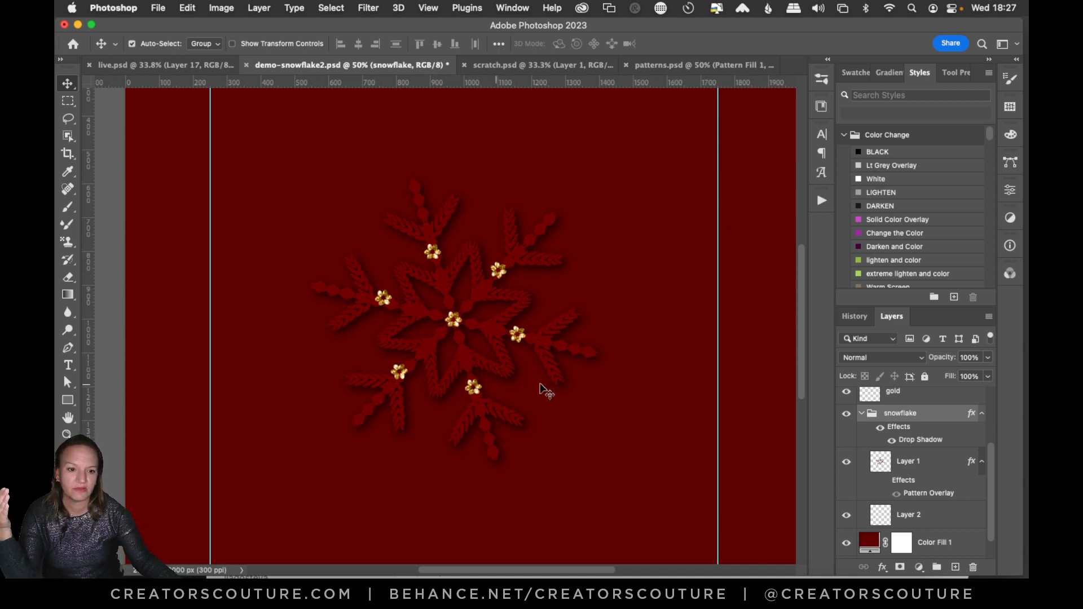
# Select the gold layer and expand the GoldPlay folder in the brush library.
pyautogui.click(907, 396)
pyautogui.scroll(3, 984, 455)
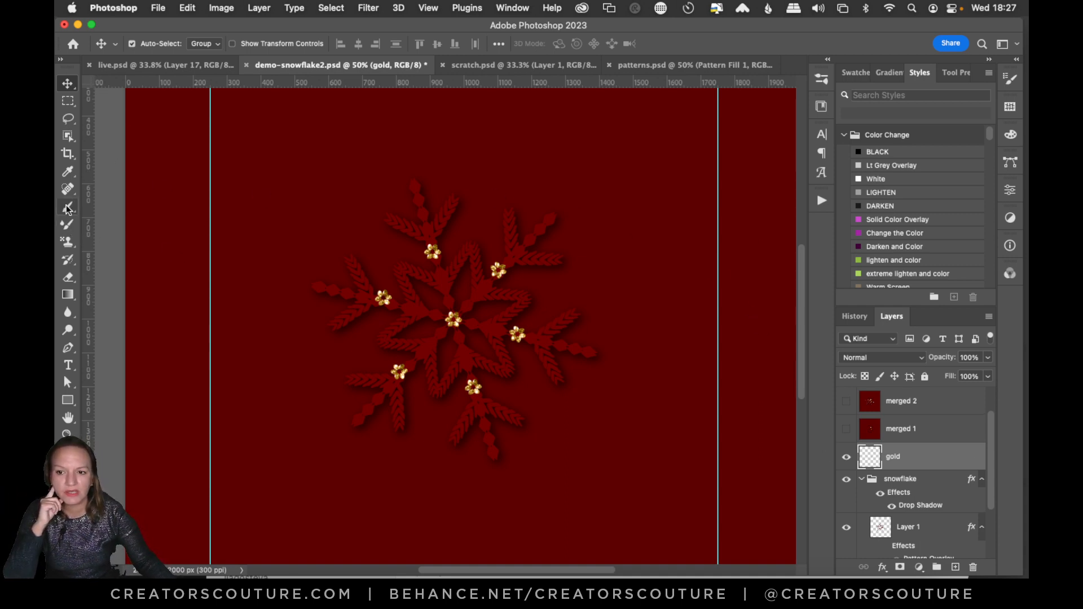
pyautogui.click(822, 79)
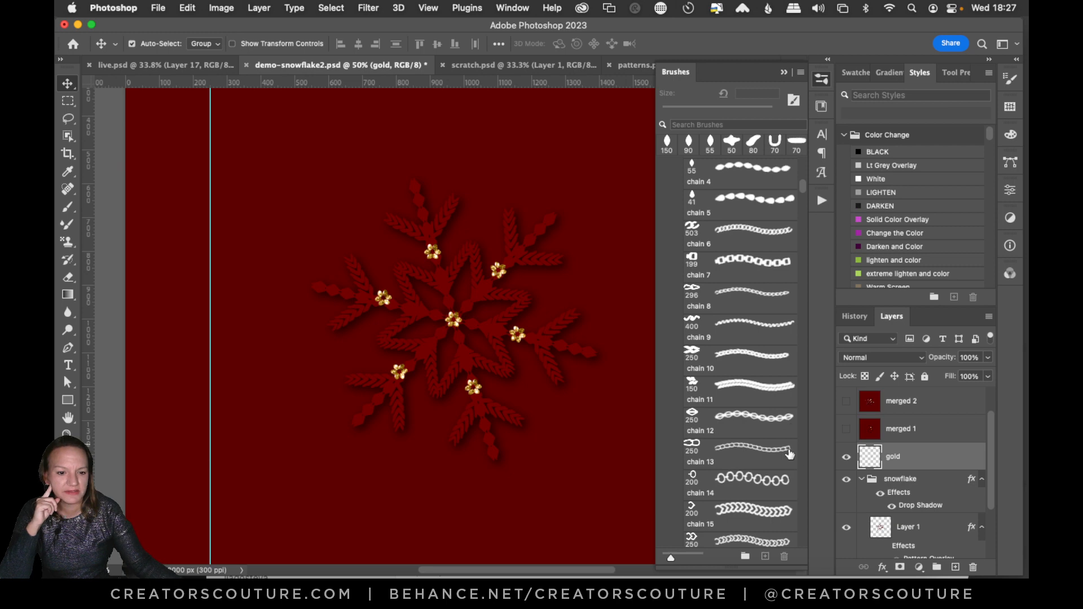
pyautogui.moveTo(803, 184); pyautogui.dragTo(811, 158)
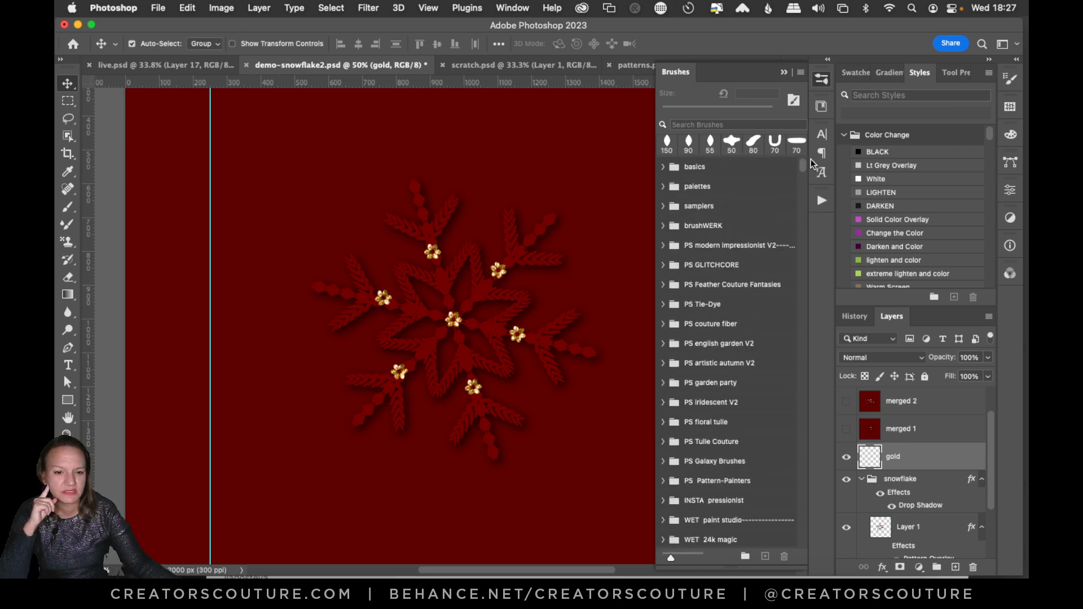
pyautogui.scroll(-4, 807, 163)
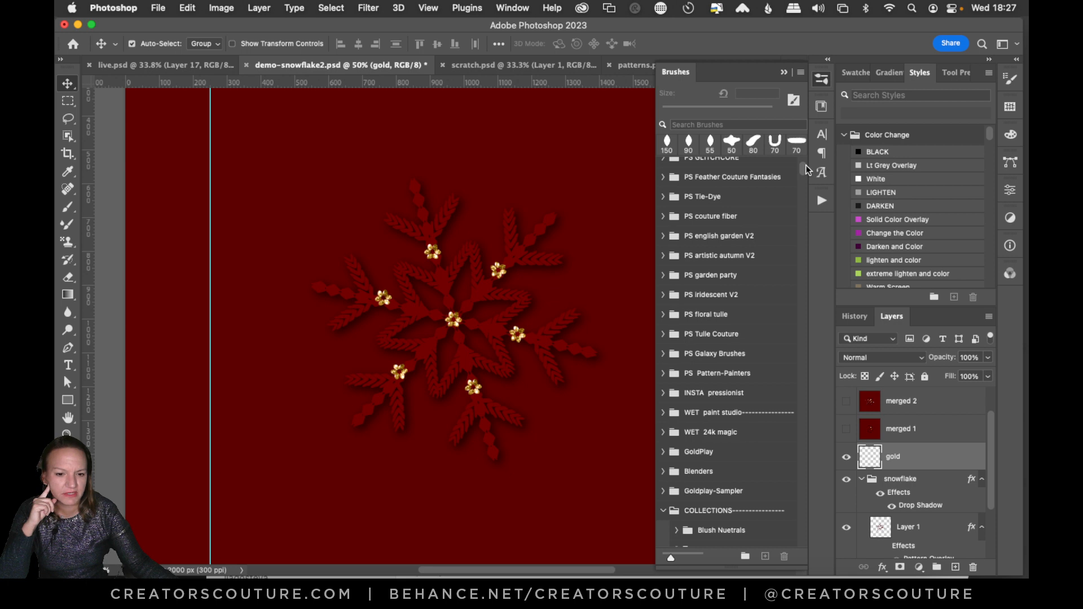
pyautogui.scroll(-1, 806, 165)
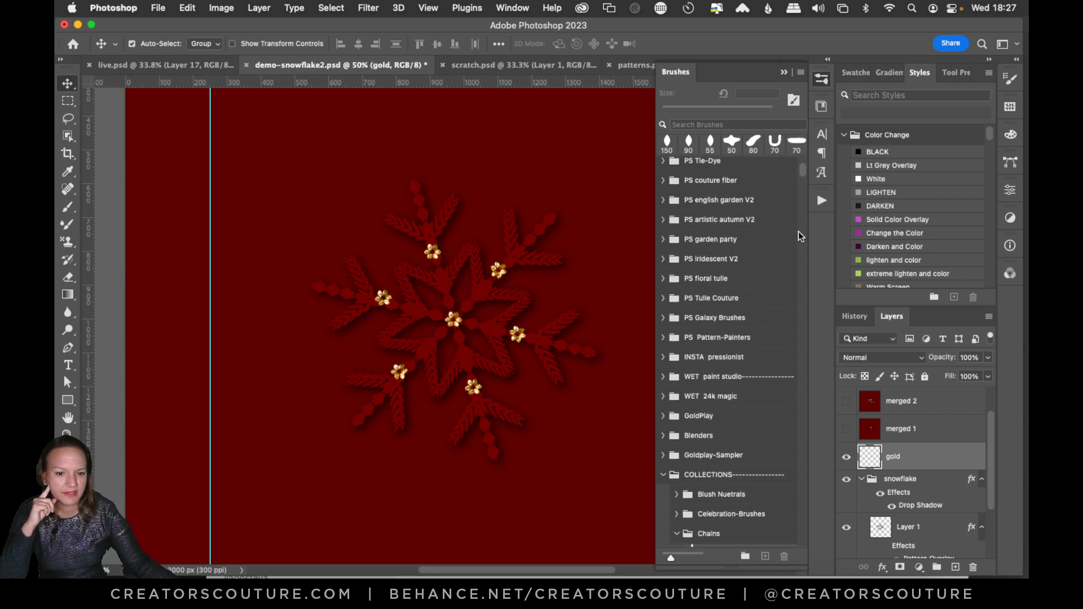
pyautogui.click(664, 416)
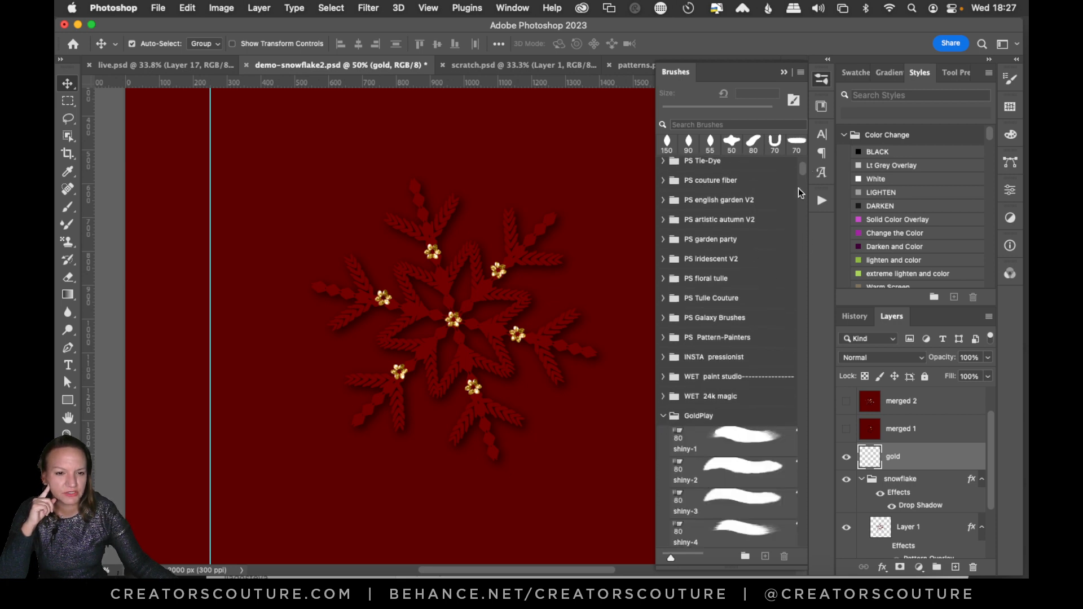
# Choose the dry-decorative-35 flower brush at 50 px and add a new layer above the gold layer.
pyautogui.moveTo(802, 164); pyautogui.dragTo(790, 229)
pyautogui.click(718, 342)
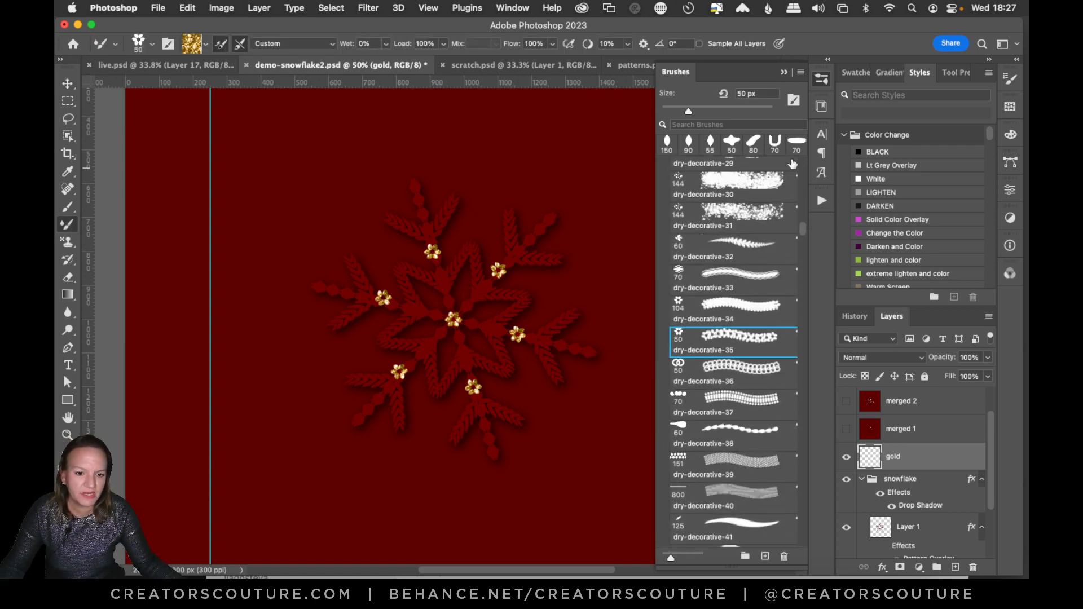
pyautogui.click(822, 84)
pyautogui.click(956, 567)
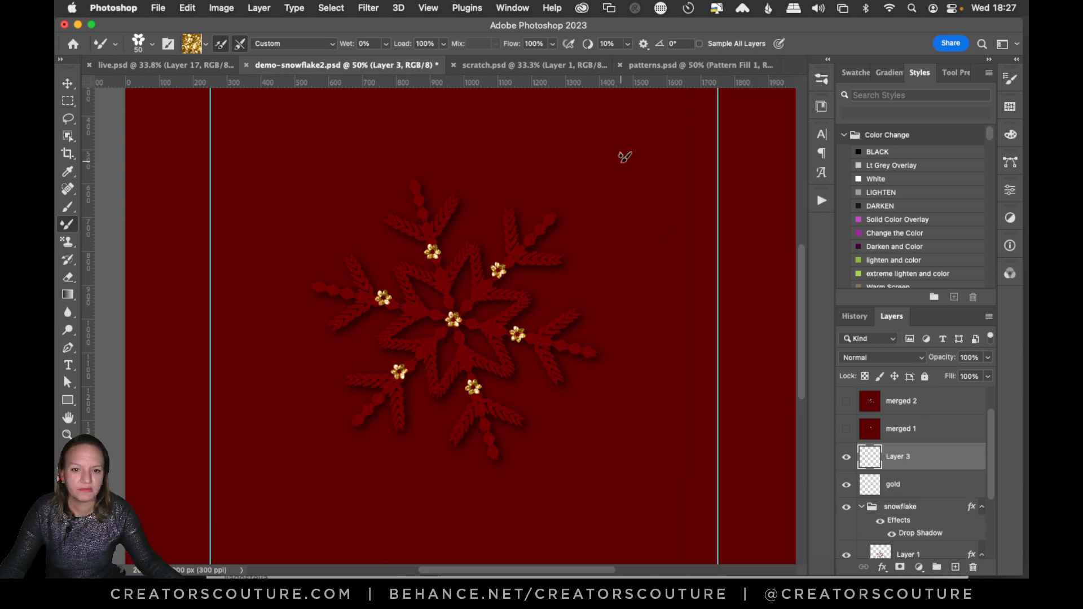
# Try painting a long wavy gold flower stroke on either side of the snowflake, and clear both strokes from the layer.
pyautogui.moveTo(631, 160)
pyautogui.mouseDown()
pyautogui.moveTo(617, 216)
pyautogui.moveTo(642, 266)
pyautogui.moveTo(604, 385)
pyautogui.moveTo(626, 441)
pyautogui.moveTo(622, 479)
pyautogui.mouseUp()
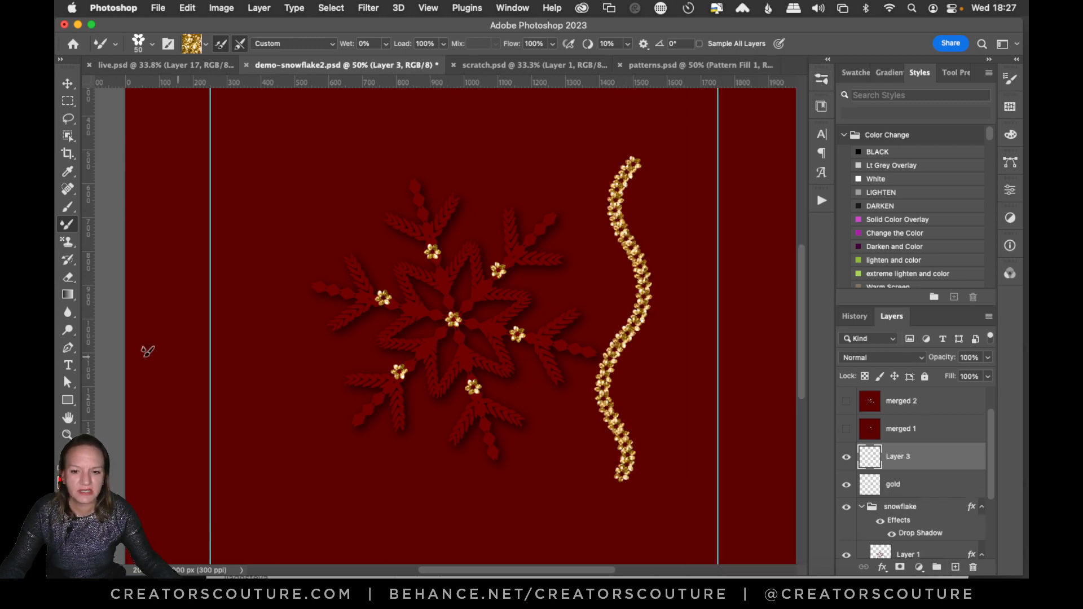
pyautogui.doubleClick(68, 433)
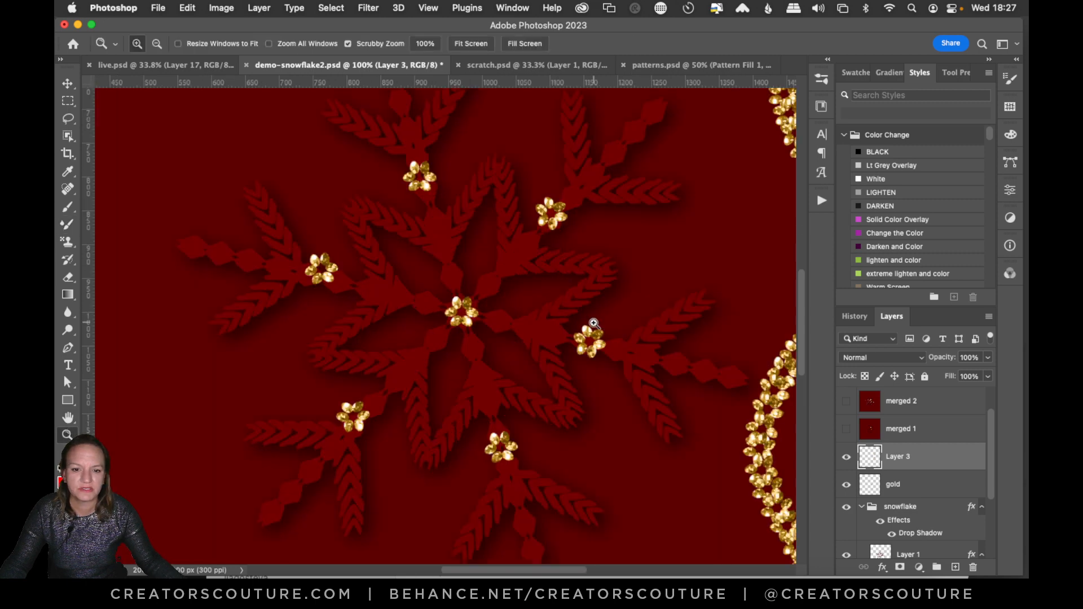
pyautogui.moveTo(593, 323); pyautogui.dragTo(572, 363)
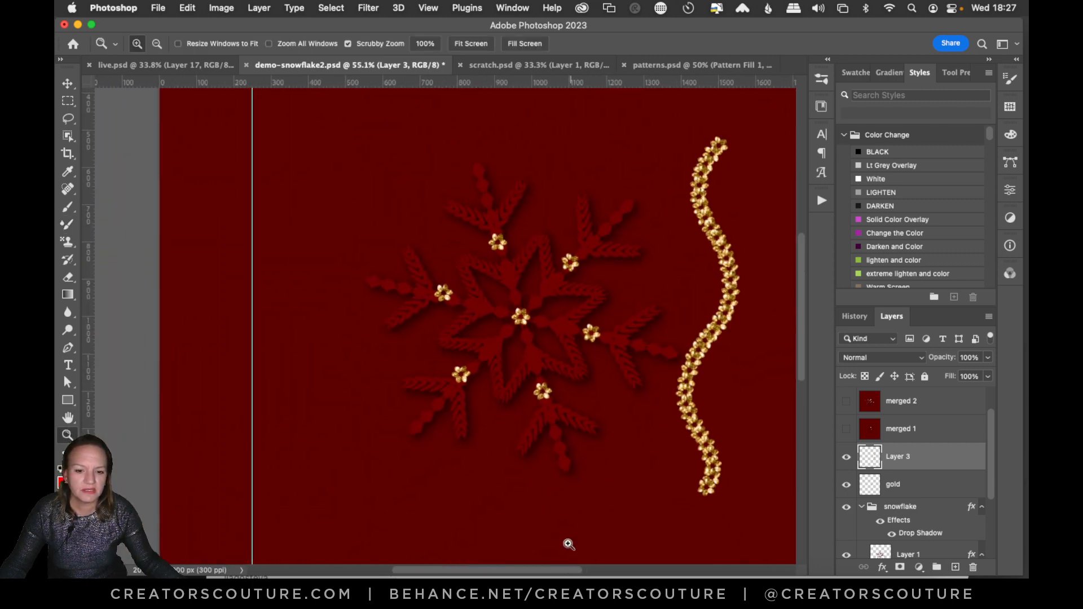
pyautogui.moveTo(556, 574); pyautogui.dragTo(575, 574)
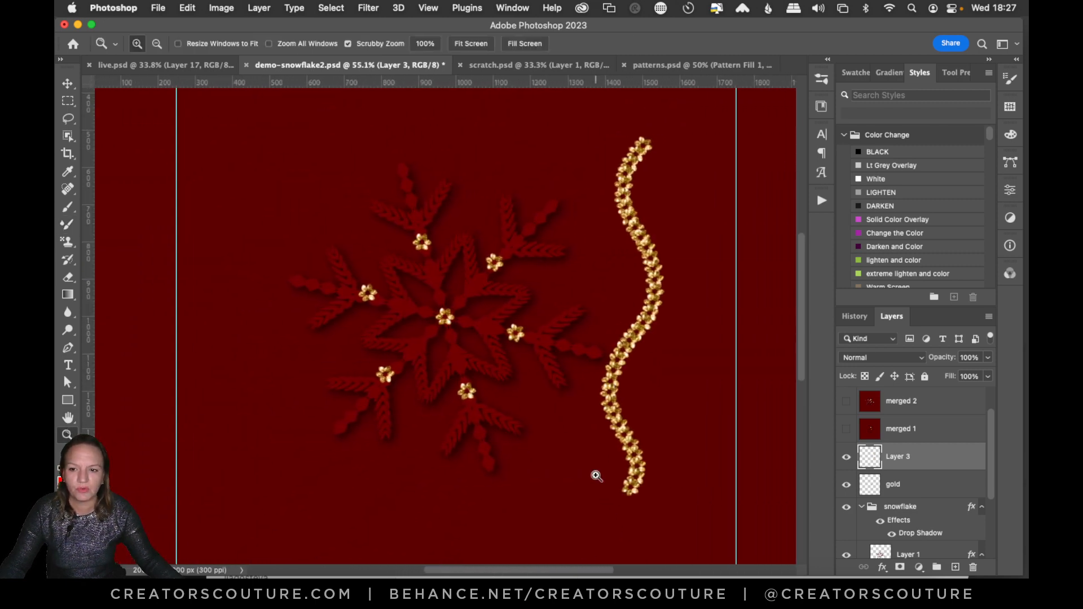
pyautogui.click(67, 224)
pyautogui.moveTo(292, 162)
pyautogui.mouseDown()
pyautogui.moveTo(248, 379)
pyautogui.moveTo(319, 493)
pyautogui.mouseUp()
pyautogui.press('super+a')
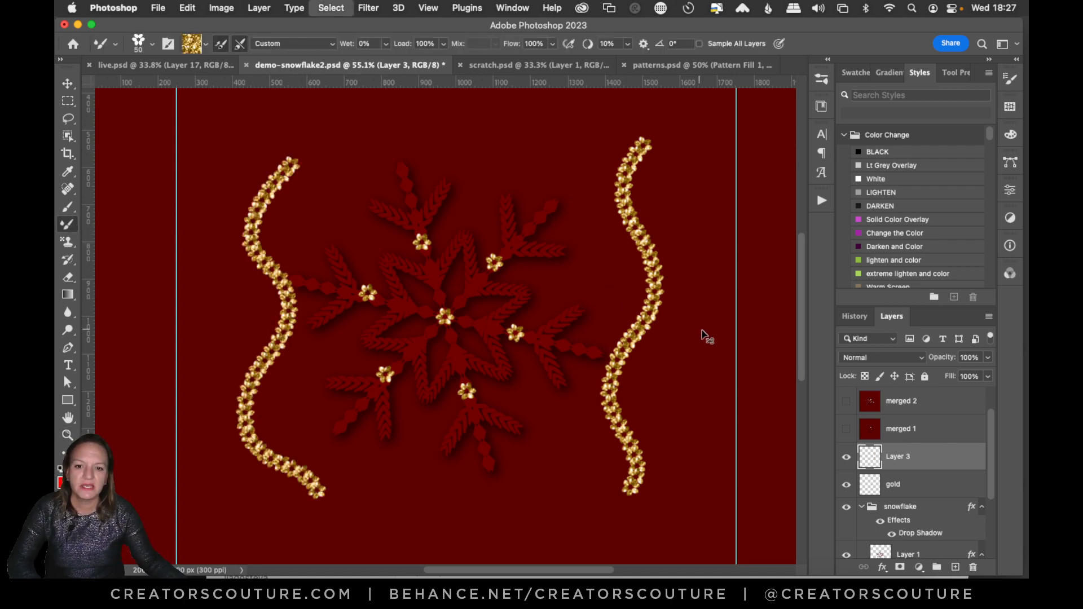
pyautogui.press('Delete')
# Hide and reshow the gold layer, then try stamping single gold flowers on Layer 3 and undo them.
pyautogui.click(846, 486)
pyautogui.click(846, 487)
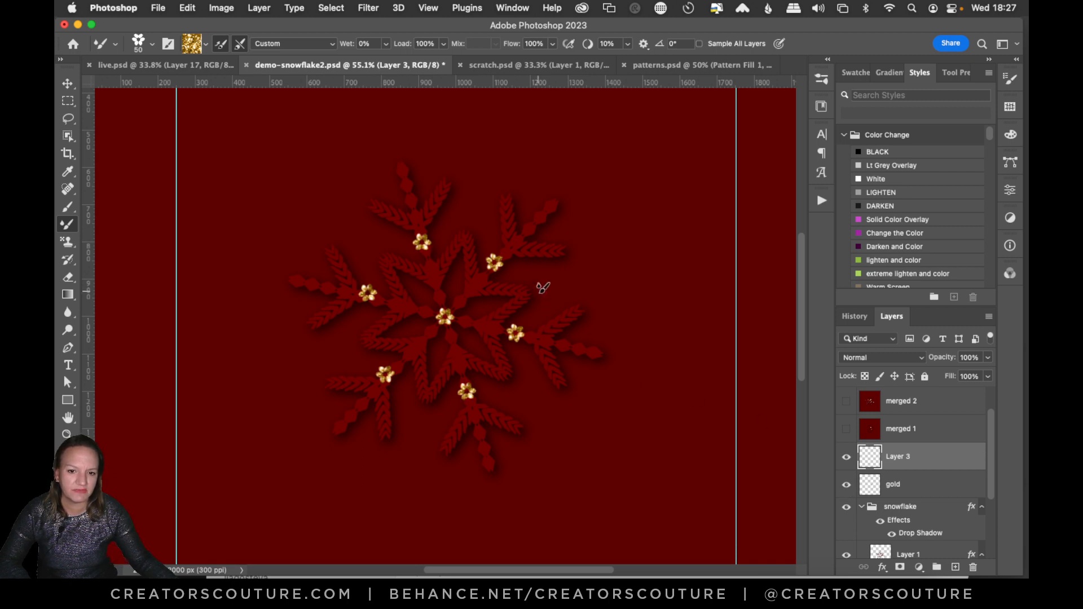
pyautogui.click(608, 286)
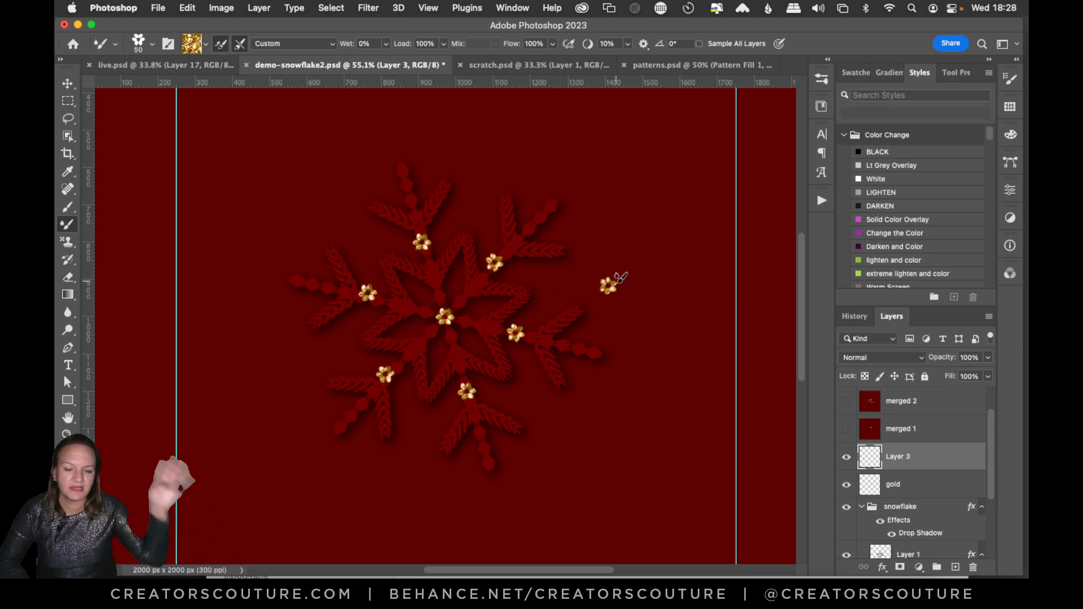
pyautogui.press('super+z')
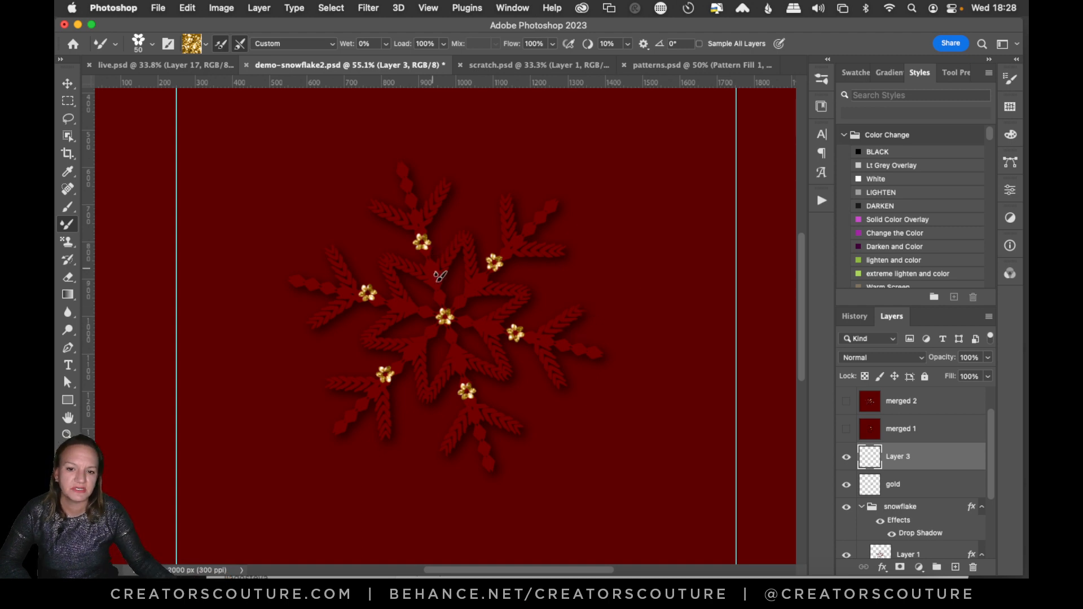
pyautogui.click(471, 297)
pyautogui.press('super+z')
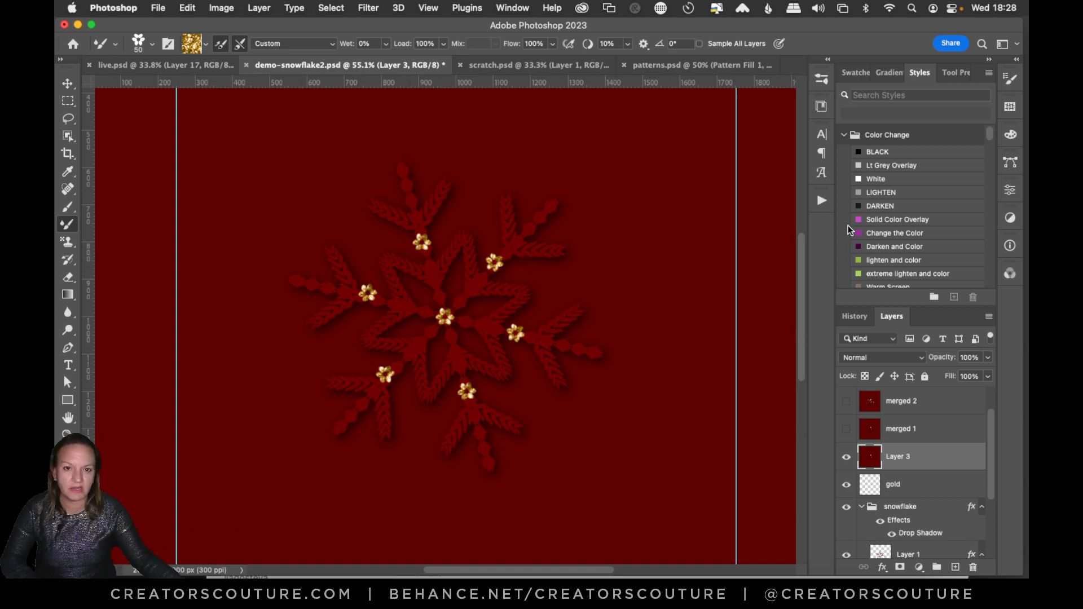
# Hide and reshow the merged Layer 3 to compare it with the separate snowflake layers beneath.
pyautogui.click(845, 459)
pyautogui.click(845, 464)
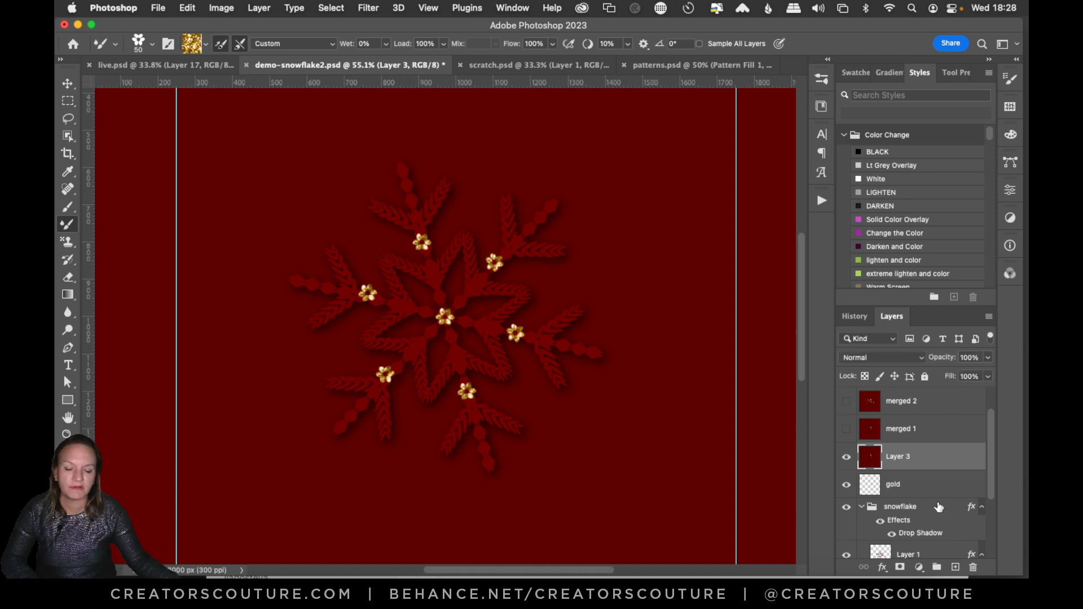
pyautogui.click(846, 456)
pyautogui.click(846, 457)
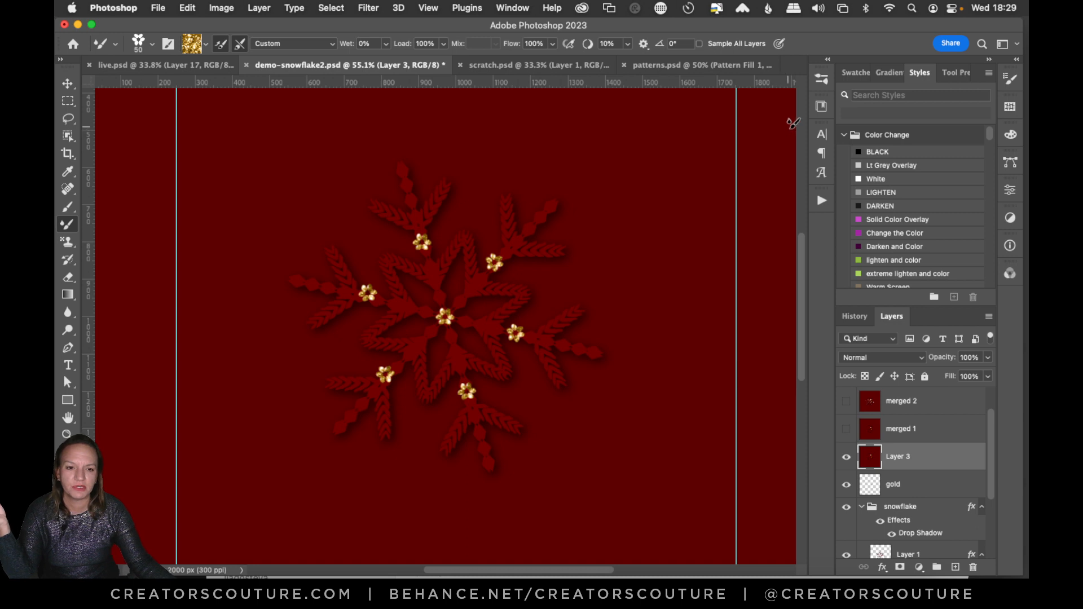
pyautogui.click(846, 455)
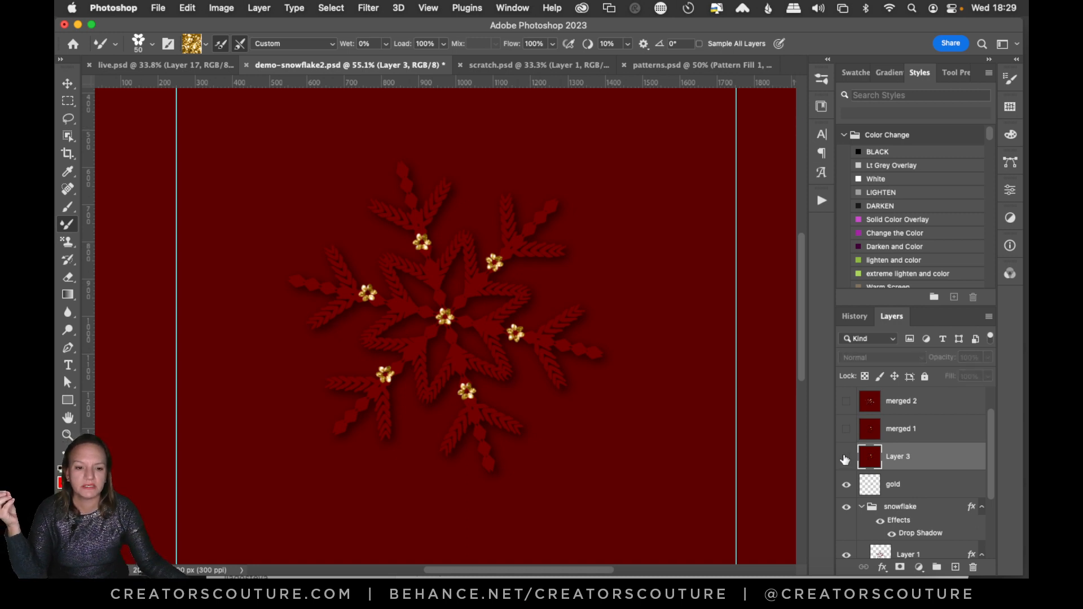
pyautogui.click(846, 456)
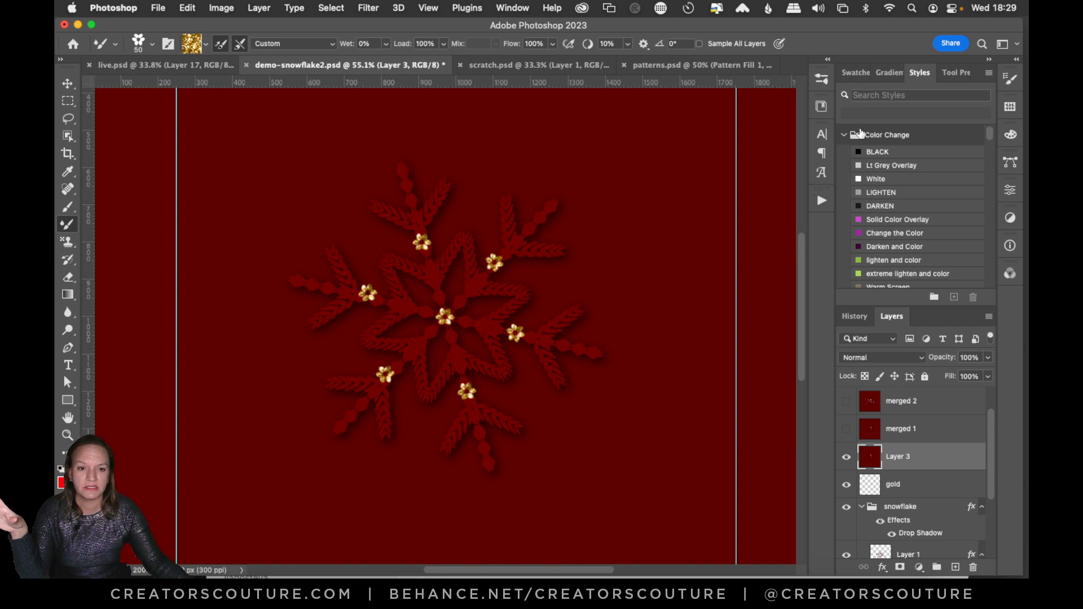
# Start Extract from Image for the 00 IDEA CENTER library and move and enlarge its window.
pyautogui.click(822, 106)
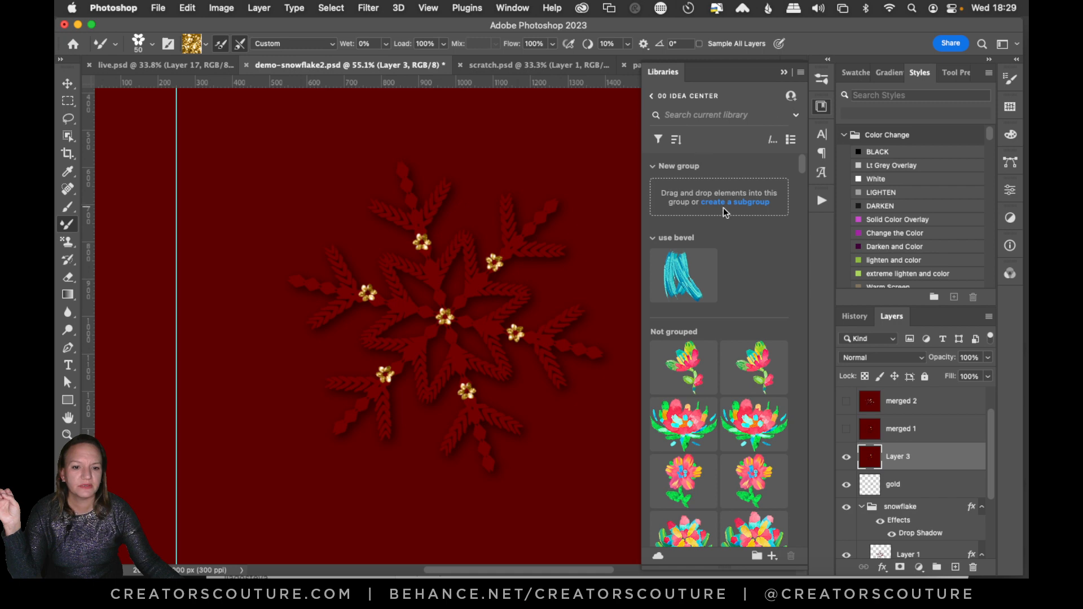
pyautogui.click(773, 556)
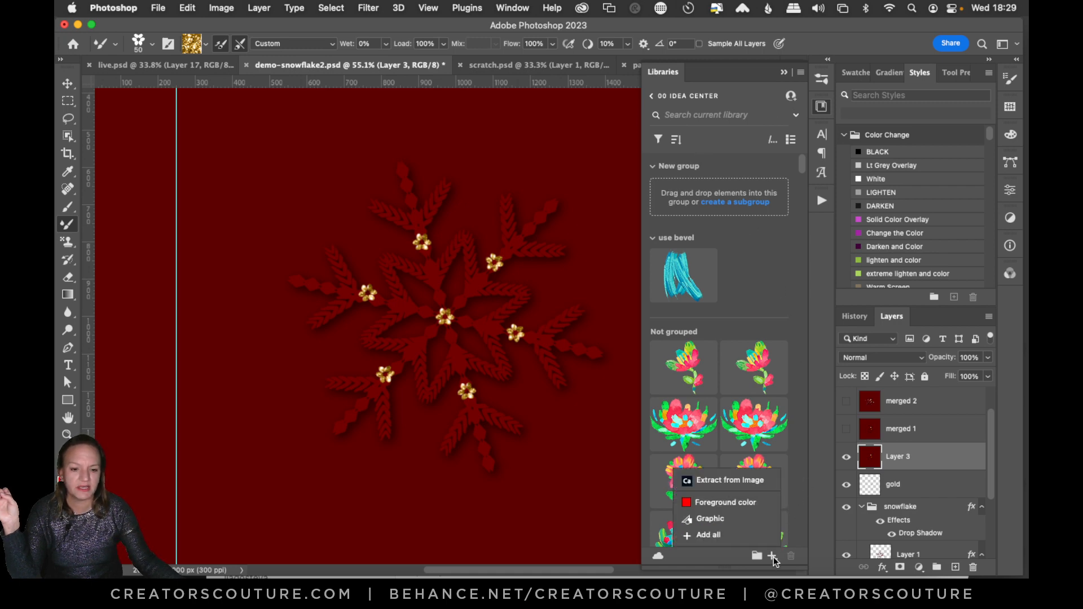
pyautogui.click(732, 482)
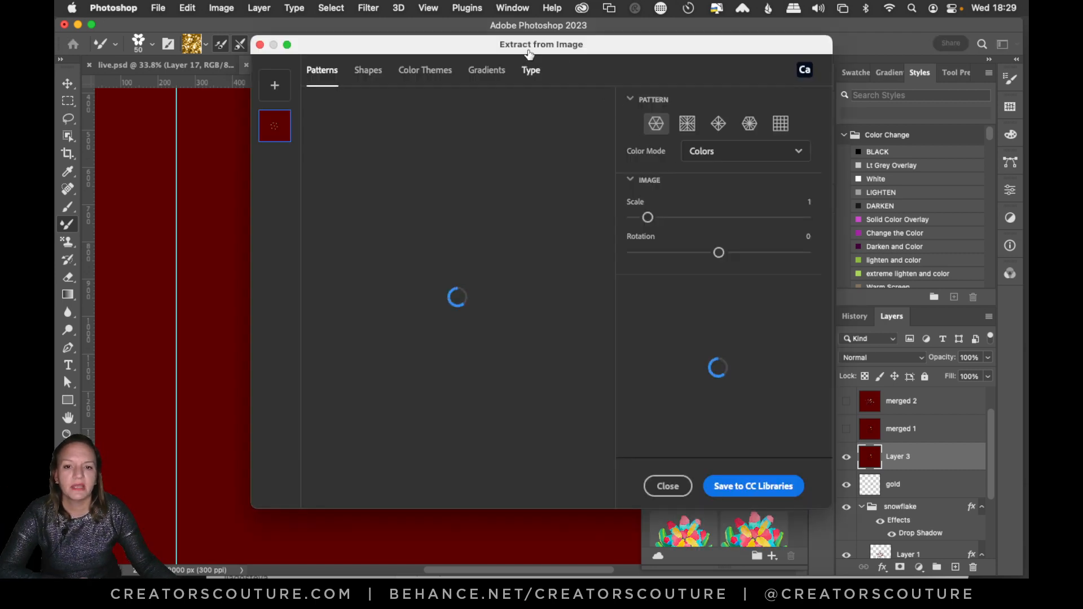
pyautogui.moveTo(530, 43); pyautogui.dragTo(491, 25)
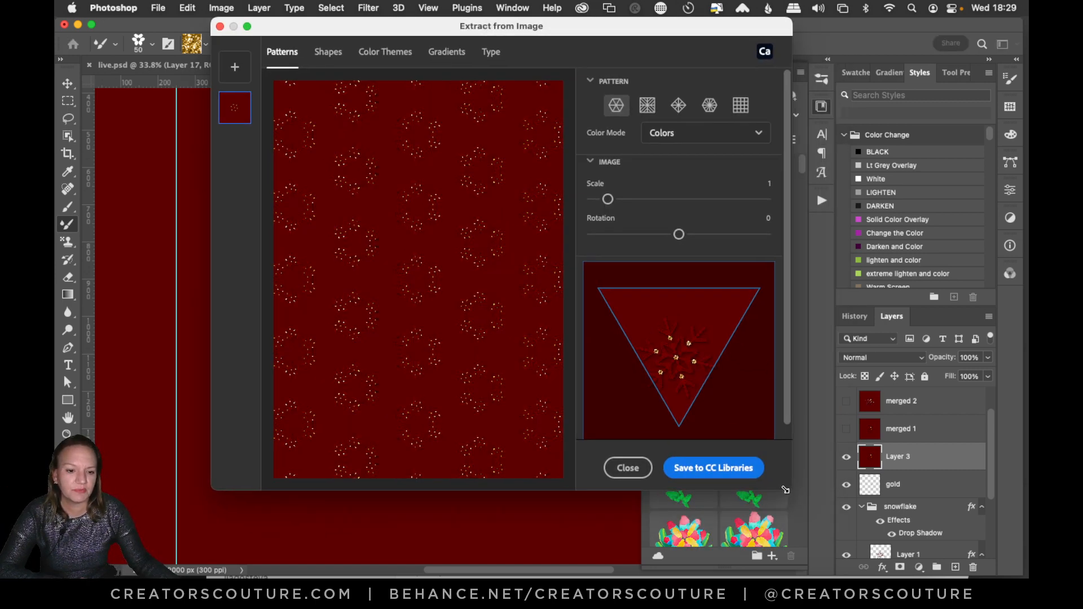
pyautogui.moveTo(788, 488); pyautogui.dragTo(938, 513)
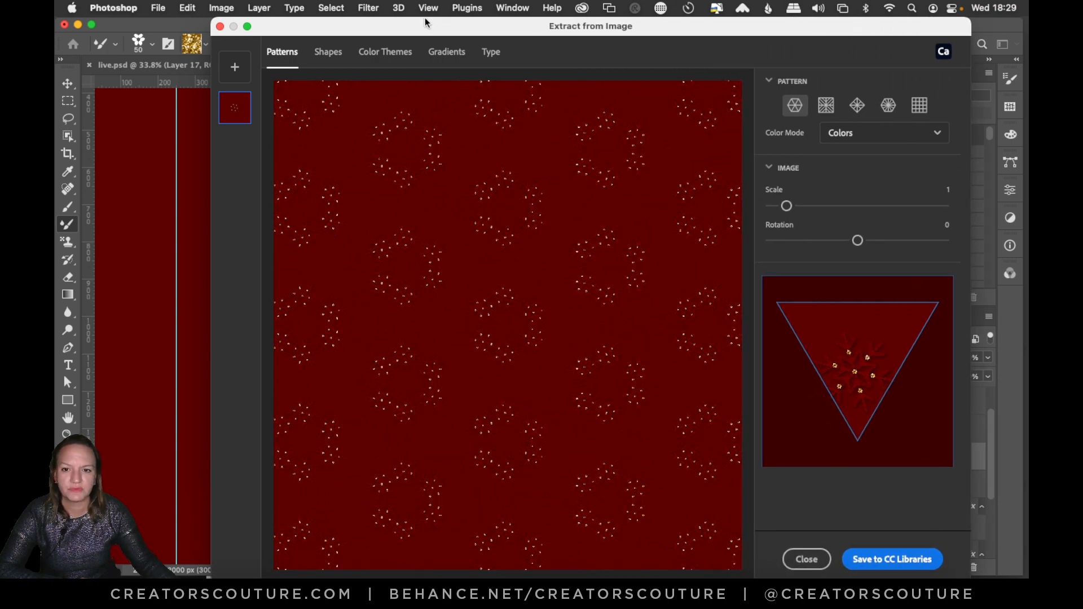
pyautogui.moveTo(425, 22); pyautogui.dragTo(355, 22)
# Center the snowflake in the triangular pattern tile, with its scale at 1.9 and its rotation at -95.
pyautogui.moveTo(798, 353); pyautogui.dragTo(793, 330)
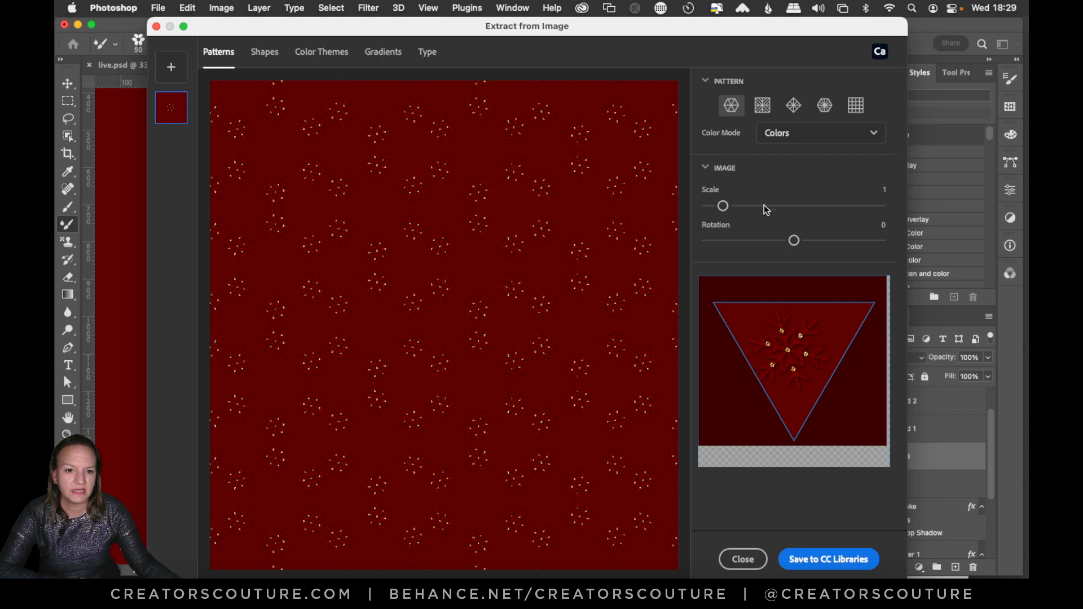
pyautogui.moveTo(728, 207); pyautogui.dragTo(741, 206)
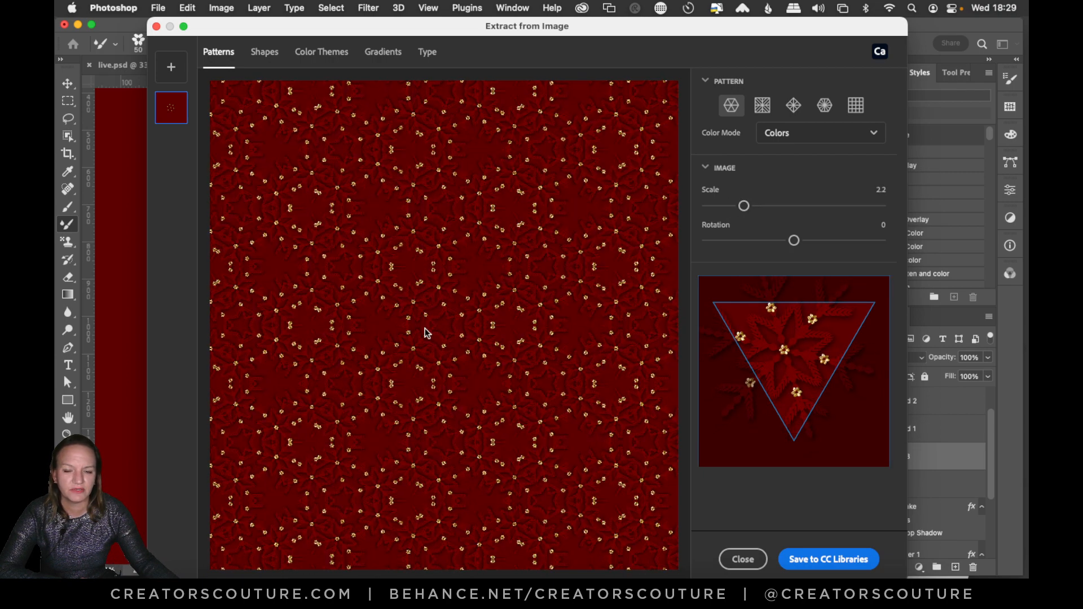
pyautogui.moveTo(783, 363)
pyautogui.mouseDown()
pyautogui.moveTo(824, 328)
pyautogui.moveTo(806, 327)
pyautogui.moveTo(776, 367)
pyautogui.moveTo(786, 372)
pyautogui.moveTo(794, 351)
pyautogui.mouseUp()
pyautogui.moveTo(744, 205); pyautogui.dragTo(739, 206)
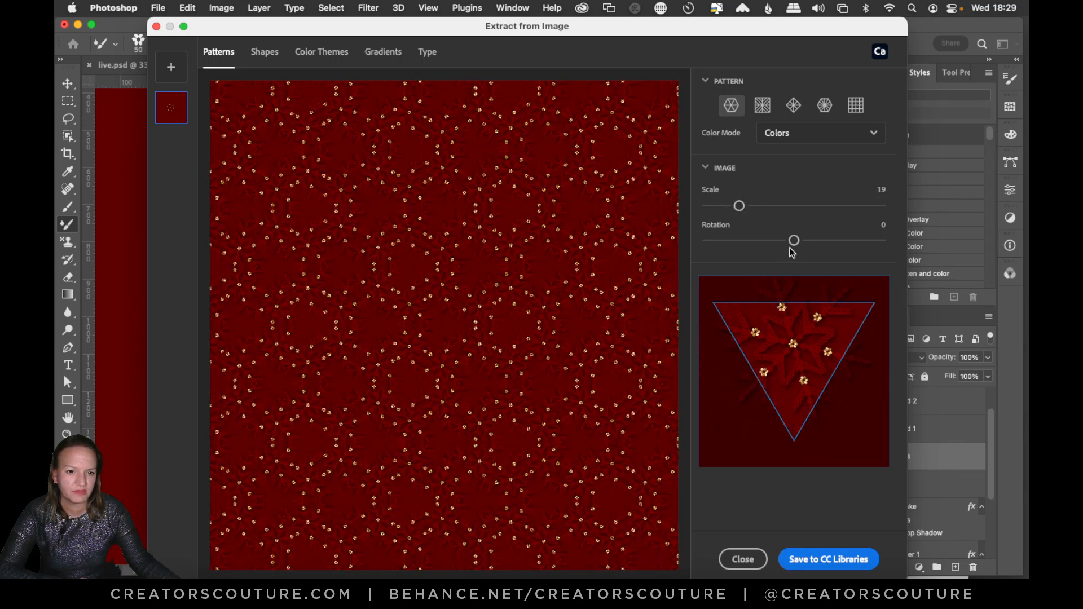
pyautogui.moveTo(794, 240); pyautogui.dragTo(748, 240)
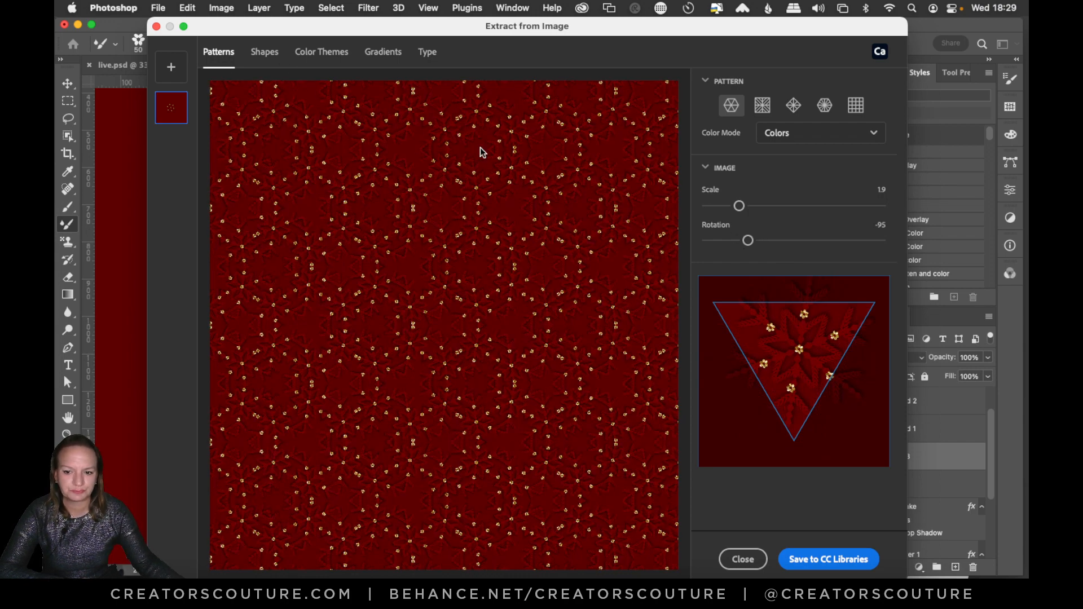
pyautogui.click(172, 67)
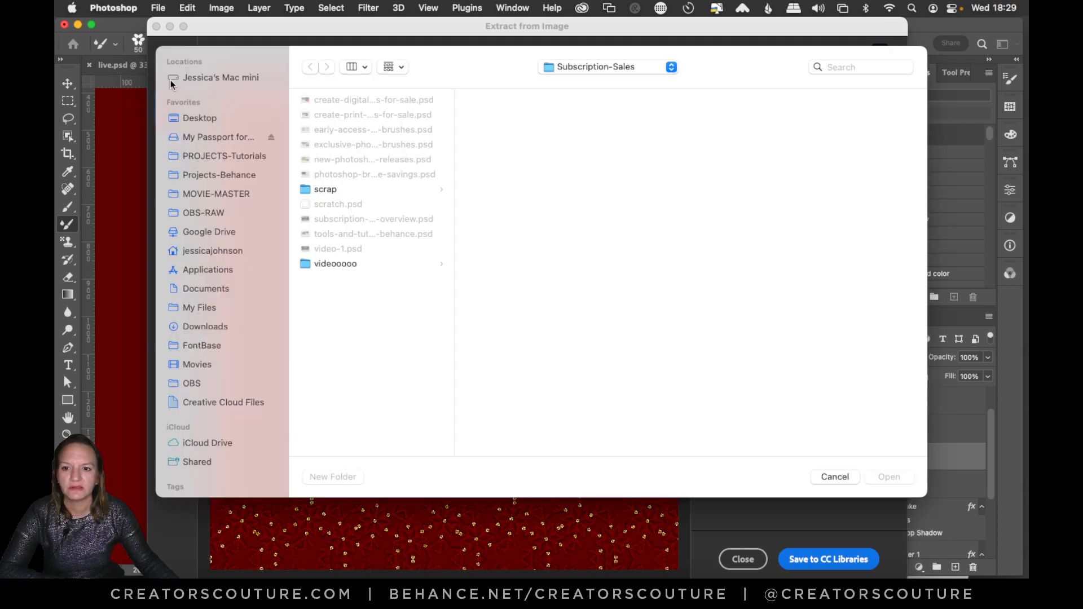
pyautogui.click(835, 476)
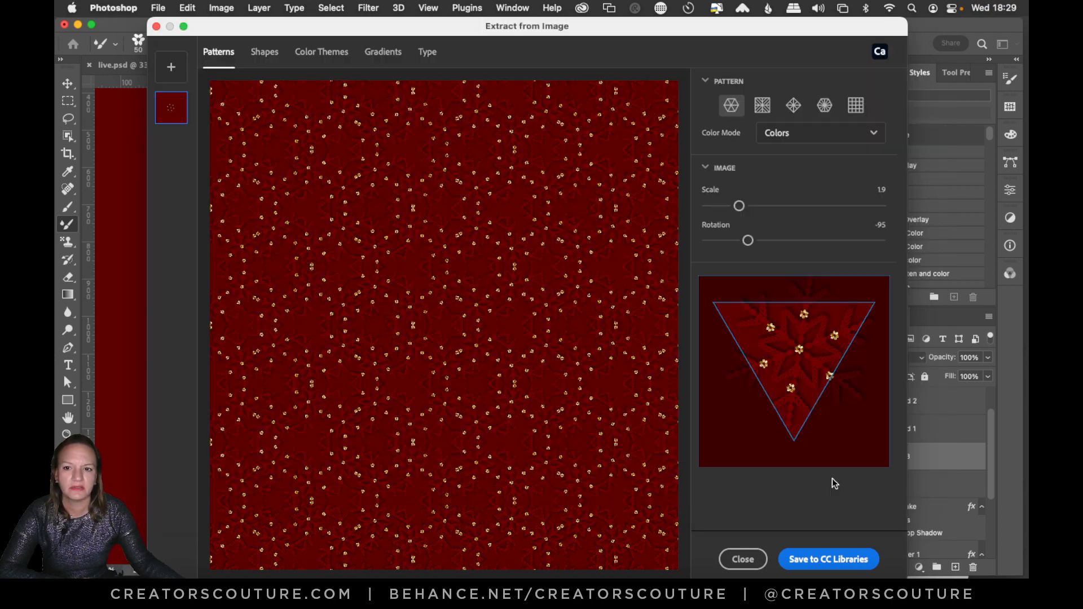
pyautogui.click(170, 68)
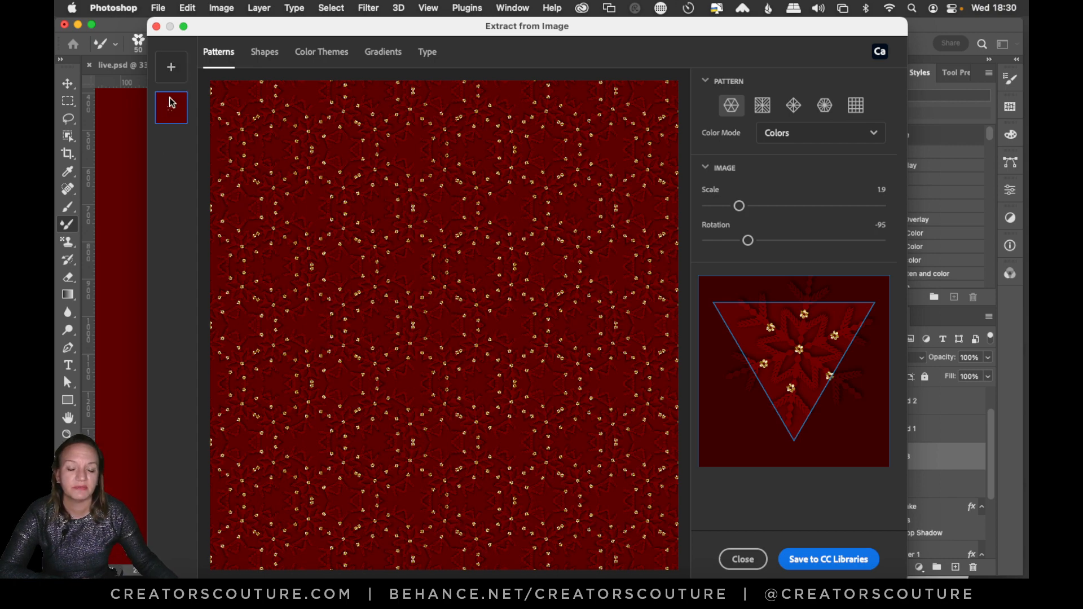
# Preview the square mirrored layout, return to the triangular tile with the snowflake nudged slightly up, and save that pattern to CC Libraries.
pyautogui.click(763, 107)
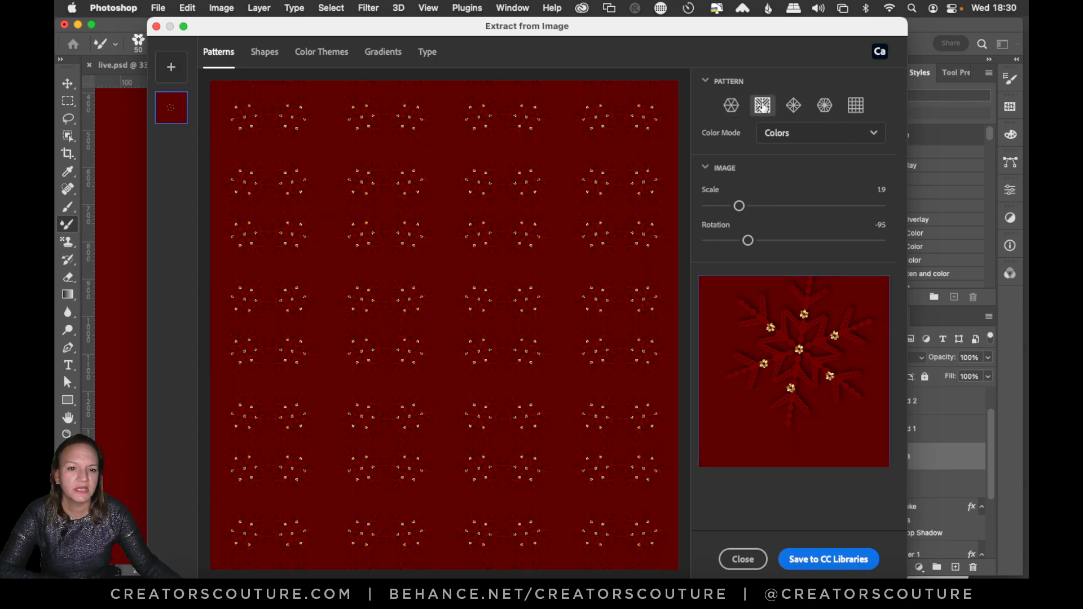
pyautogui.click(730, 112)
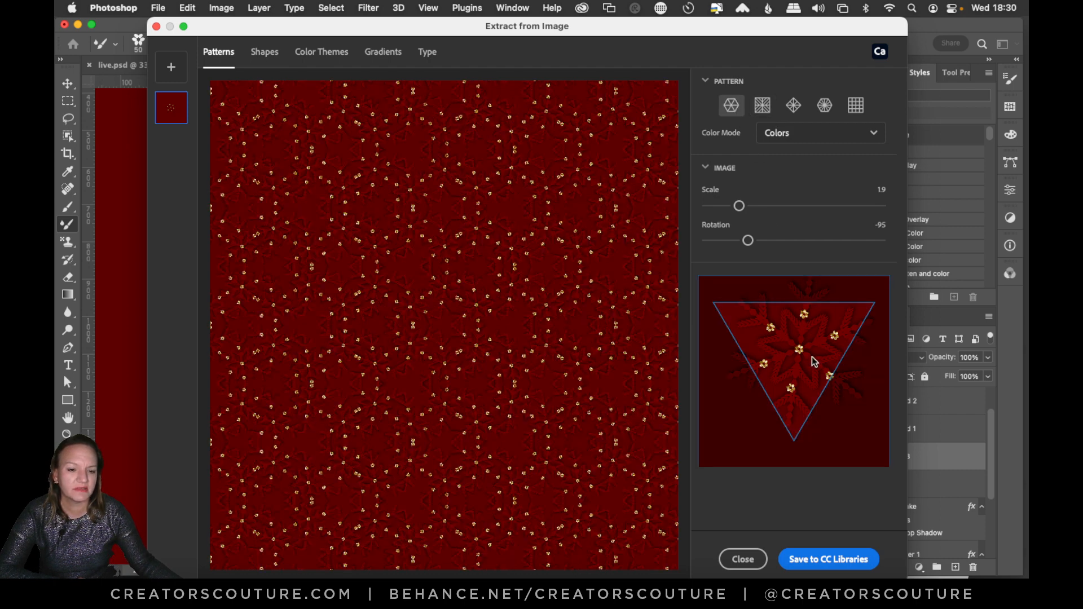
pyautogui.moveTo(812, 361); pyautogui.dragTo(804, 355)
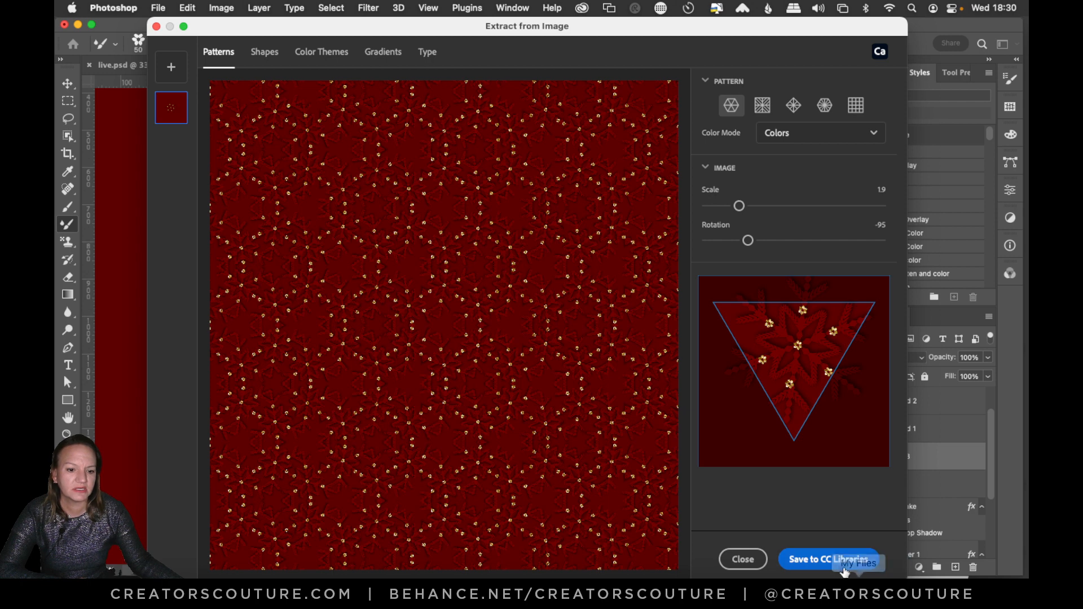
pyautogui.click(828, 561)
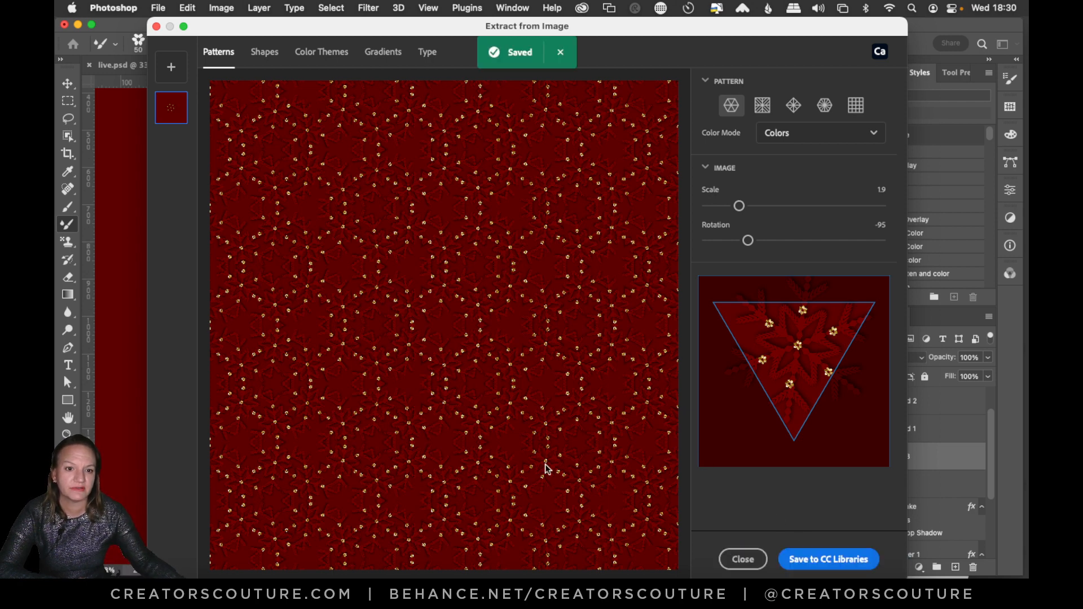
# Switch the pattern to the square mirrored layout, scale the image to 3.4, and reposition the snowflake in the tile.
pyautogui.click(762, 108)
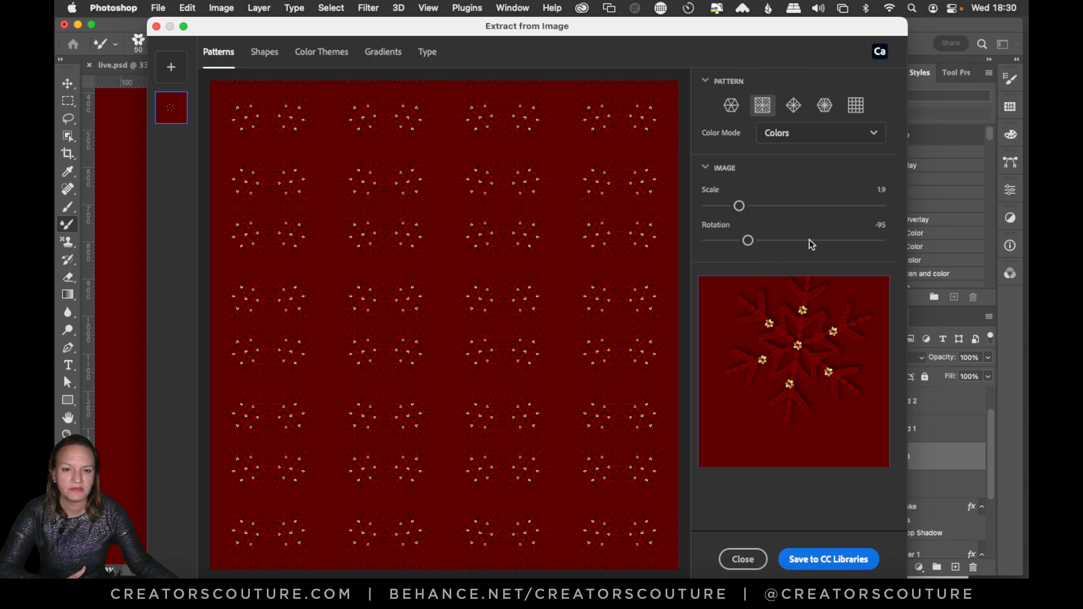
pyautogui.moveTo(739, 206); pyautogui.dragTo(765, 205)
pyautogui.moveTo(771, 308); pyautogui.dragTo(757, 331)
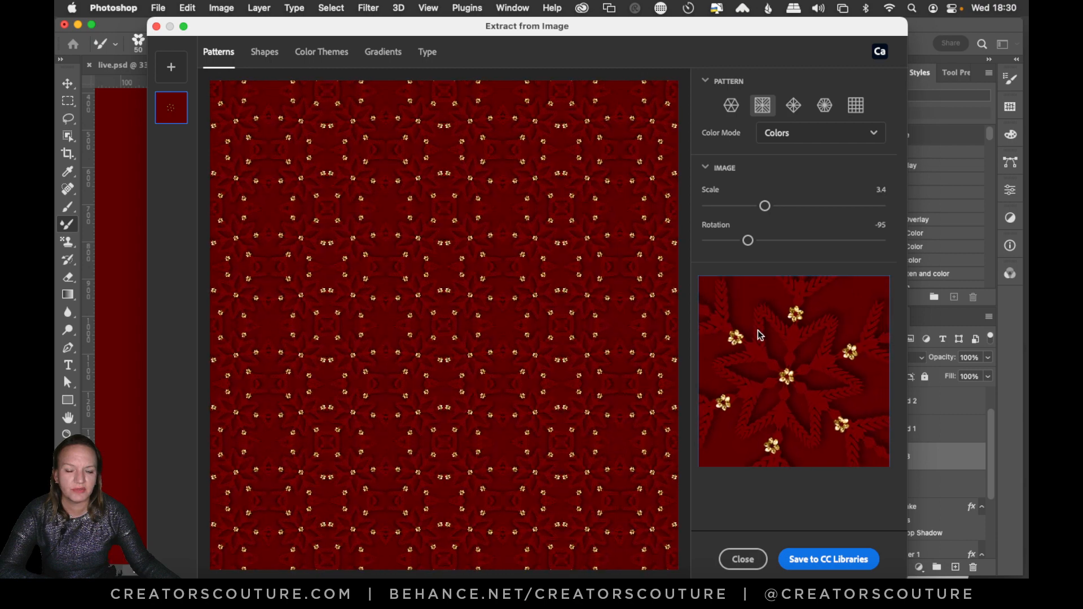
# Apply the right-triangle diagonal layout, shift the snowflake slightly within the tile, and save the pattern to CC Libraries.
pyautogui.click(793, 106)
pyautogui.moveTo(798, 335); pyautogui.dragTo(804, 327)
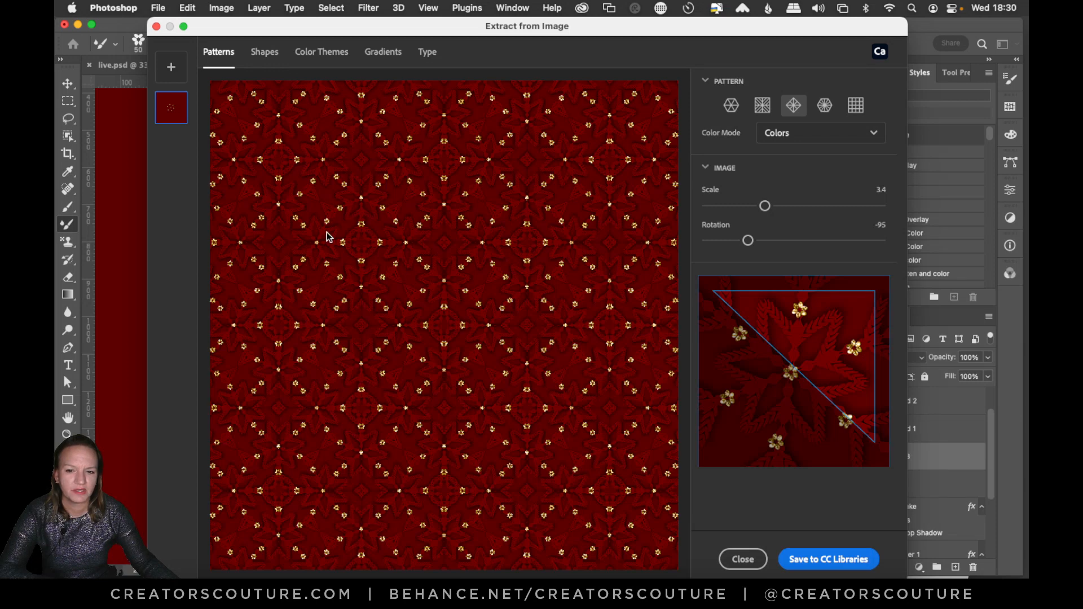
pyautogui.click(812, 560)
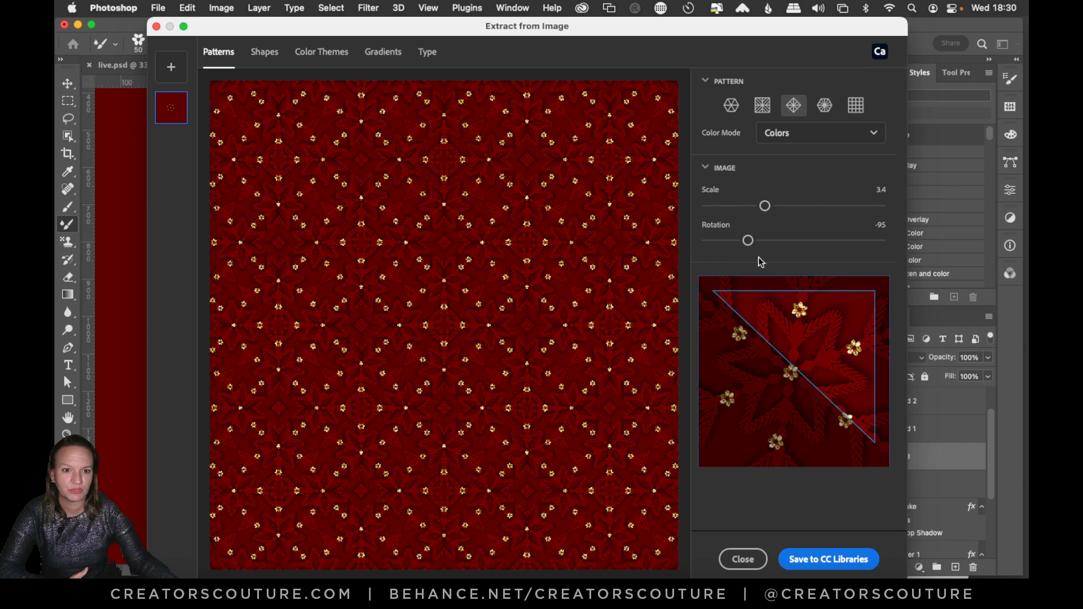
# Apply the narrow right-triangle kaleidoscope layout to the snowflake and save the pattern to CC Libraries.
pyautogui.click(824, 105)
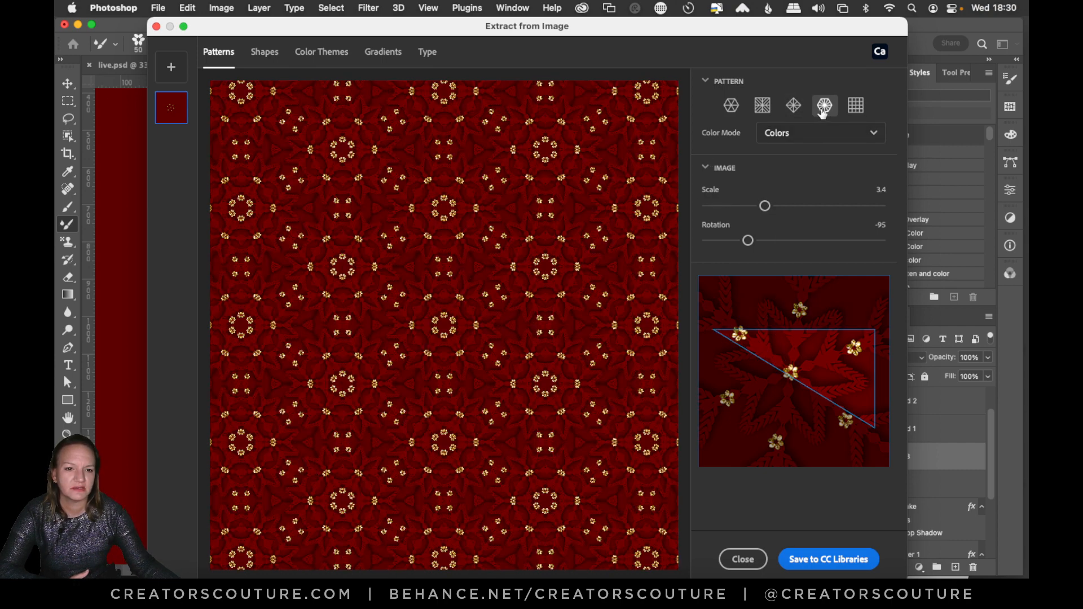
pyautogui.click(835, 559)
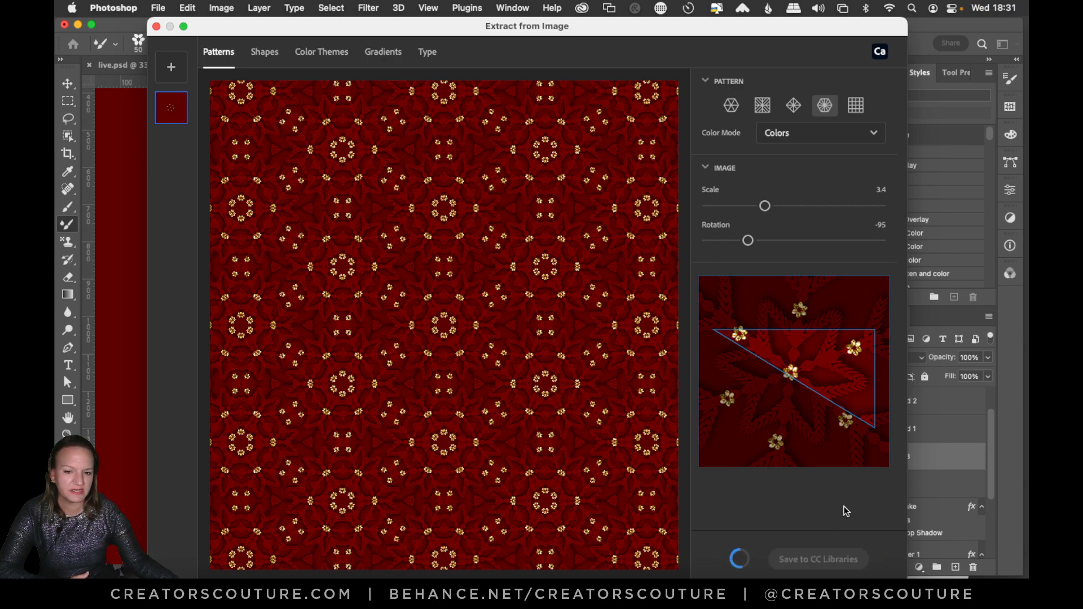
# Preview the plain grid layout with the snowflake shifted slightly in the tile, and close the pattern extraction without saving it.
pyautogui.click(856, 106)
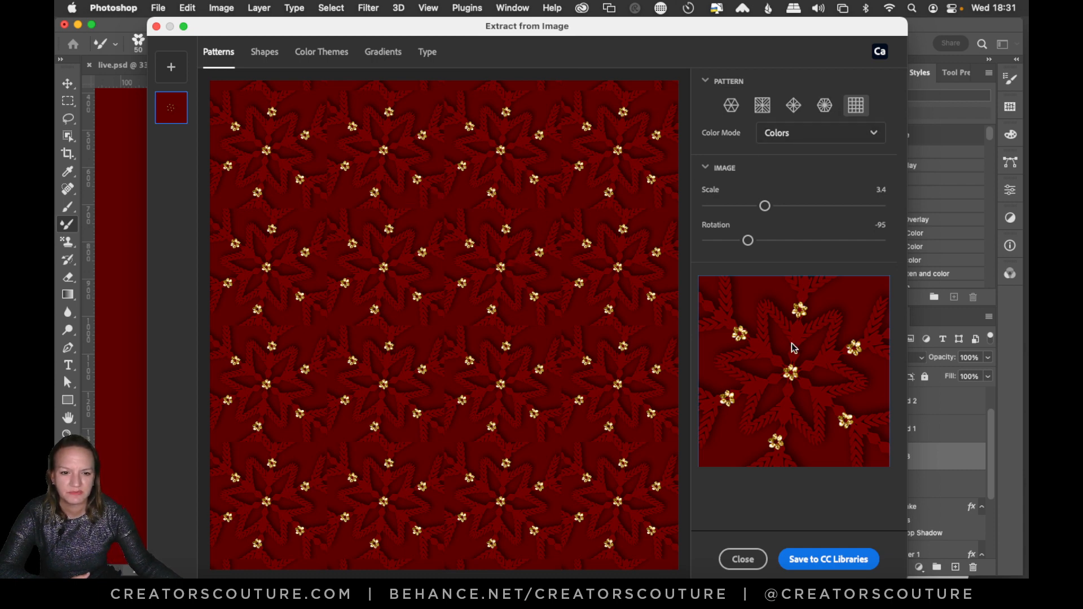
pyautogui.moveTo(791, 345)
pyautogui.mouseDown()
pyautogui.moveTo(800, 373)
pyautogui.moveTo(825, 364)
pyautogui.moveTo(750, 387)
pyautogui.moveTo(751, 375)
pyautogui.moveTo(773, 405)
pyautogui.moveTo(805, 380)
pyautogui.moveTo(764, 368)
pyautogui.moveTo(776, 359)
pyautogui.mouseUp()
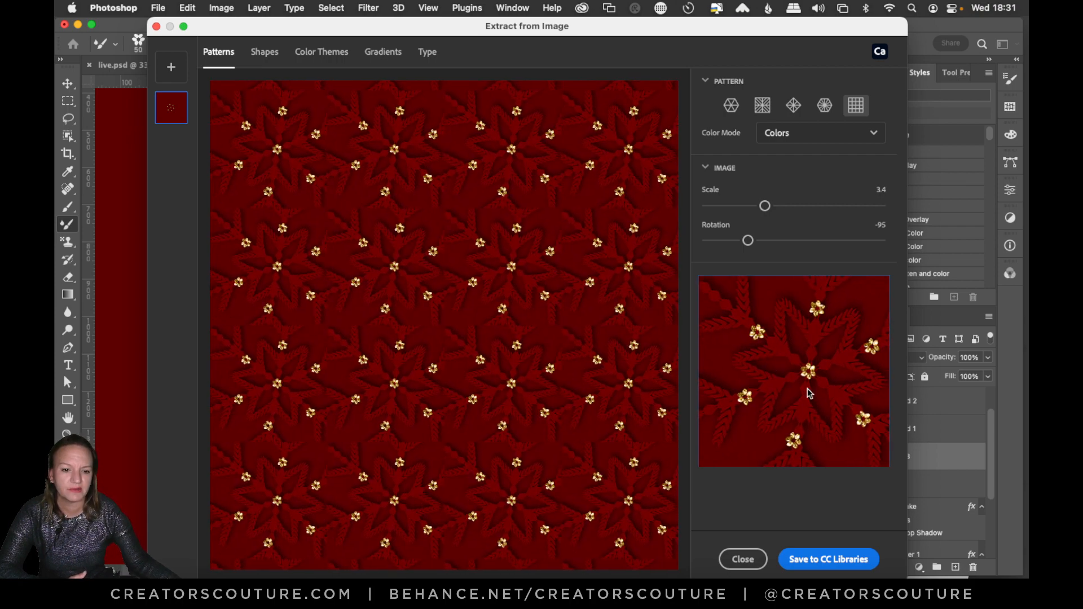
pyautogui.click(753, 560)
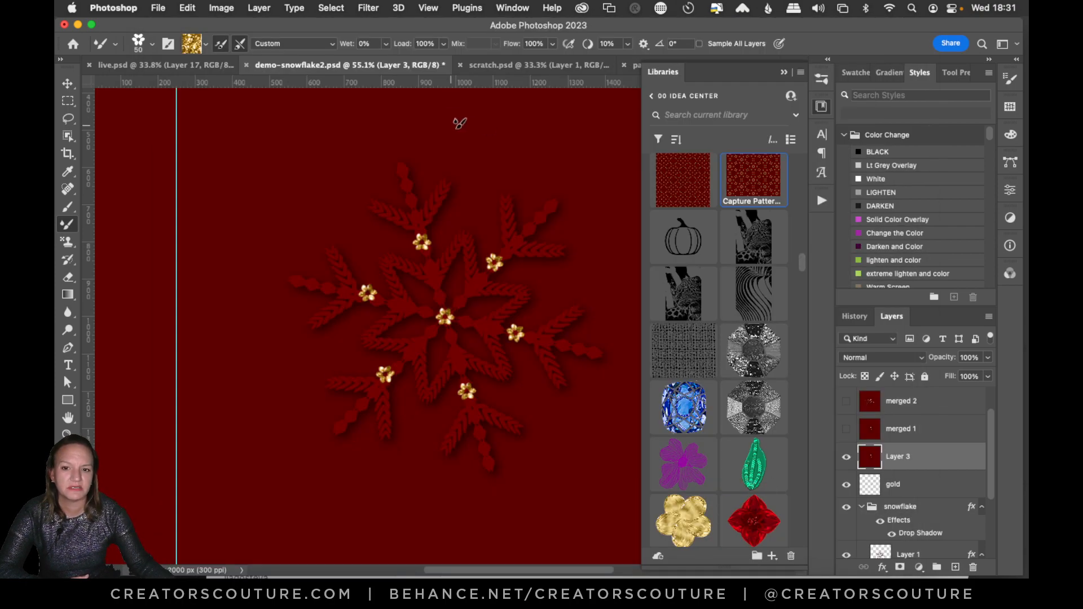
# In scratch.psd, add the library's diagonal-mirrored snowflake pattern as a pattern fill layer, keeping its default angle and scale.
pyautogui.scroll(5, 803, 262)
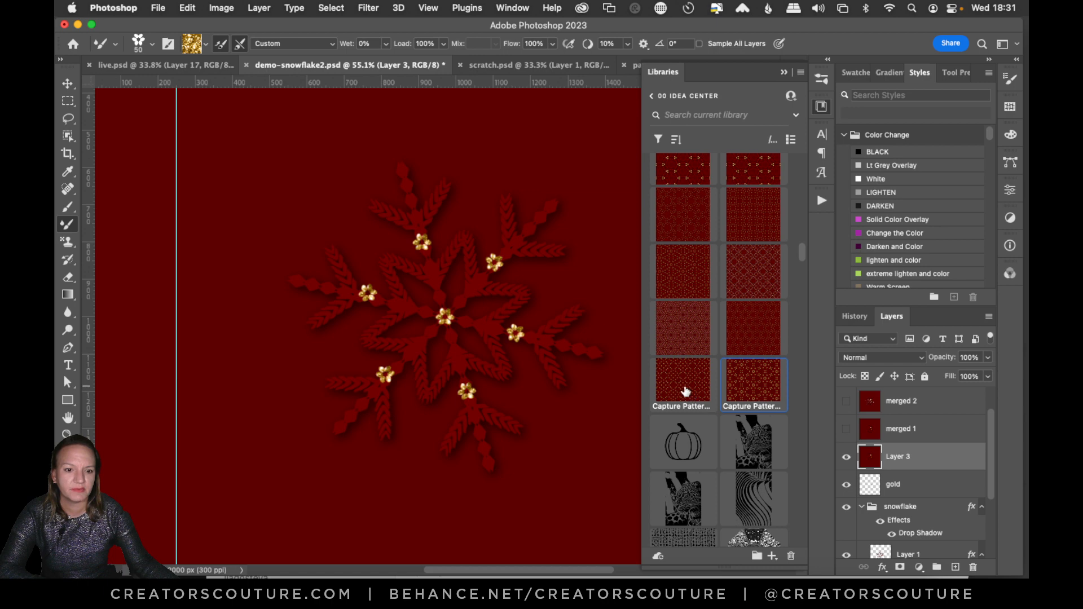
pyautogui.click(524, 66)
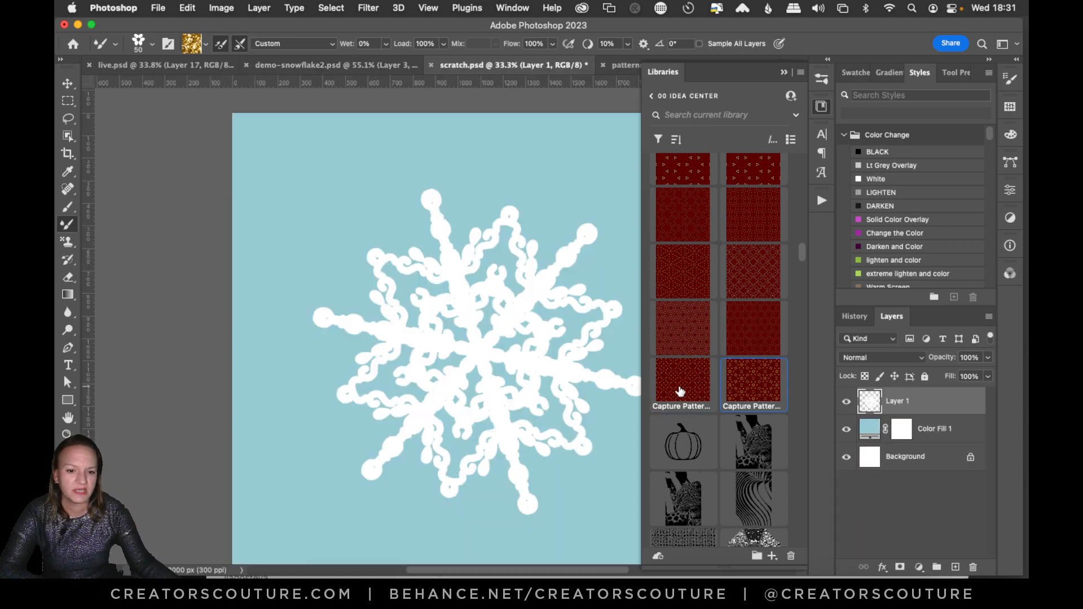
pyautogui.moveTo(680, 391); pyautogui.dragTo(514, 352)
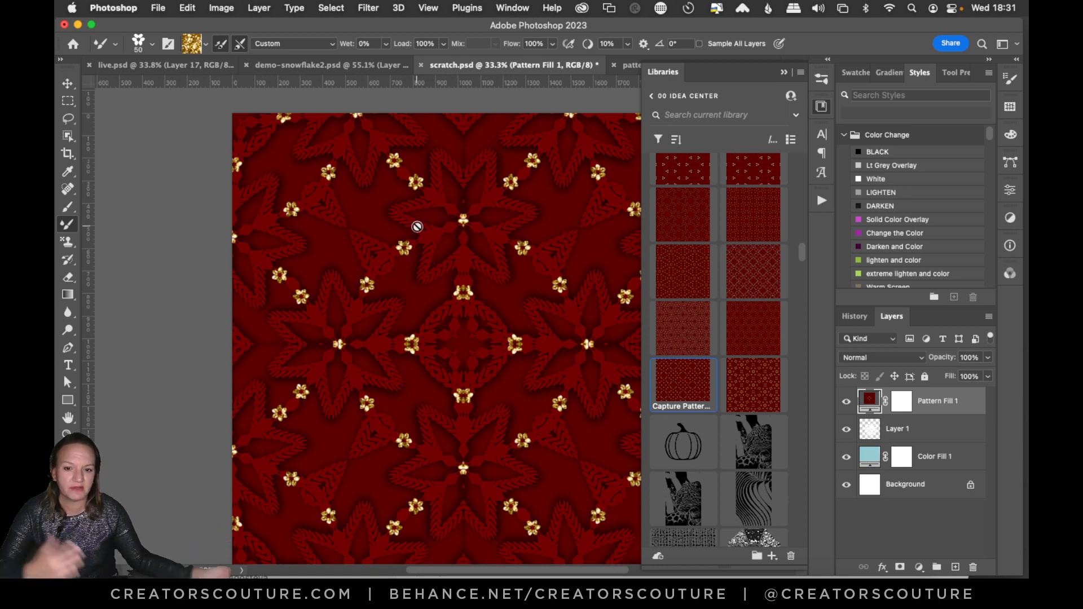
pyautogui.doubleClick(874, 404)
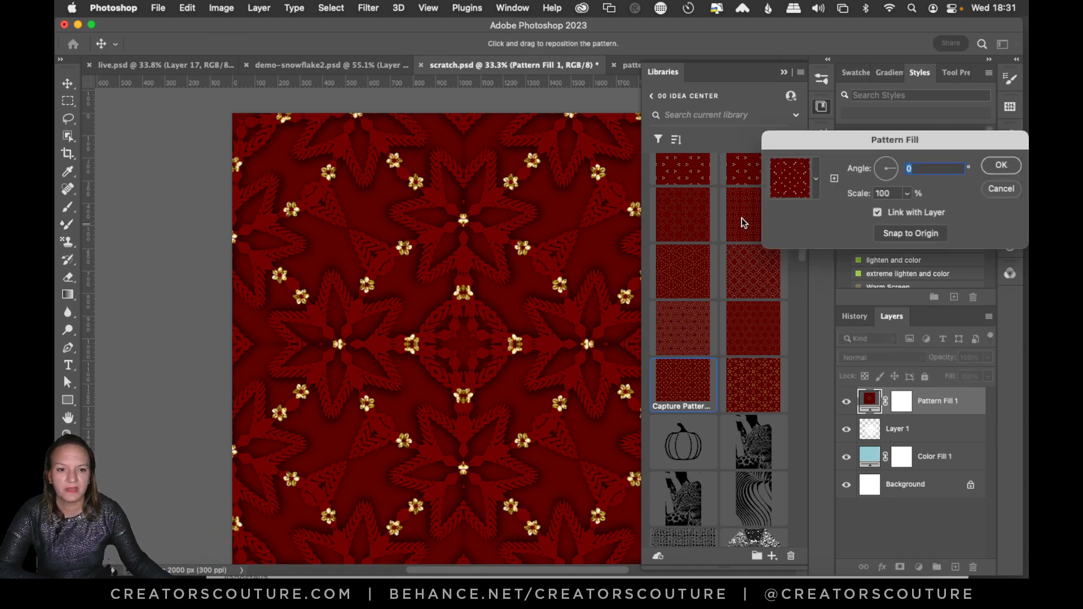
pyautogui.click(1003, 169)
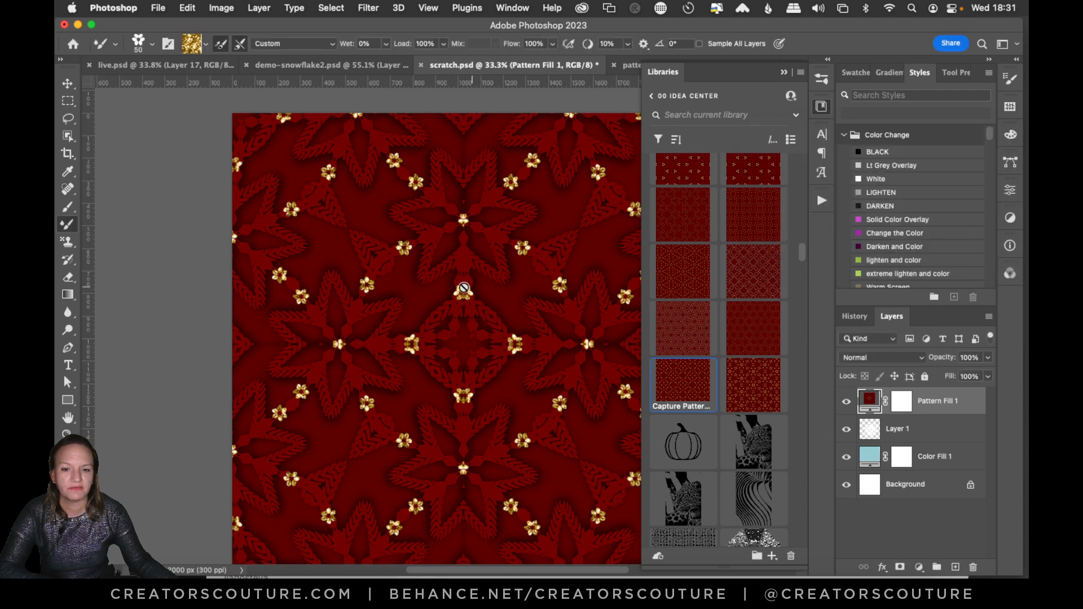
# Reposition the Pattern Fill 1 layer's pattern on the canvas with the Move tool.
pyautogui.click(463, 289)
pyautogui.click(533, 248)
pyautogui.press('v')
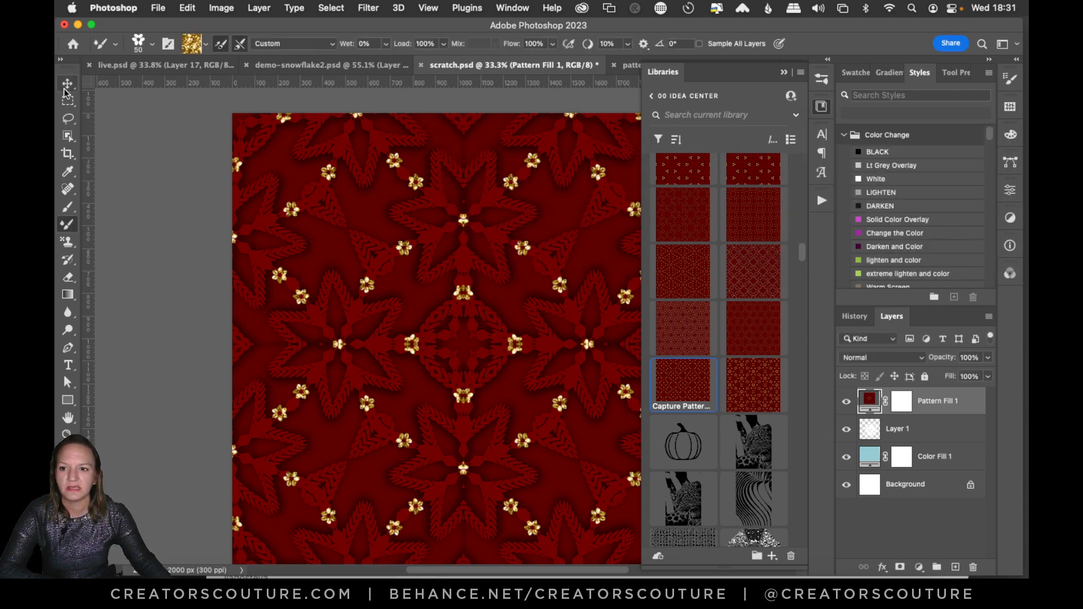
pyautogui.moveTo(411, 225); pyautogui.dragTo(424, 302)
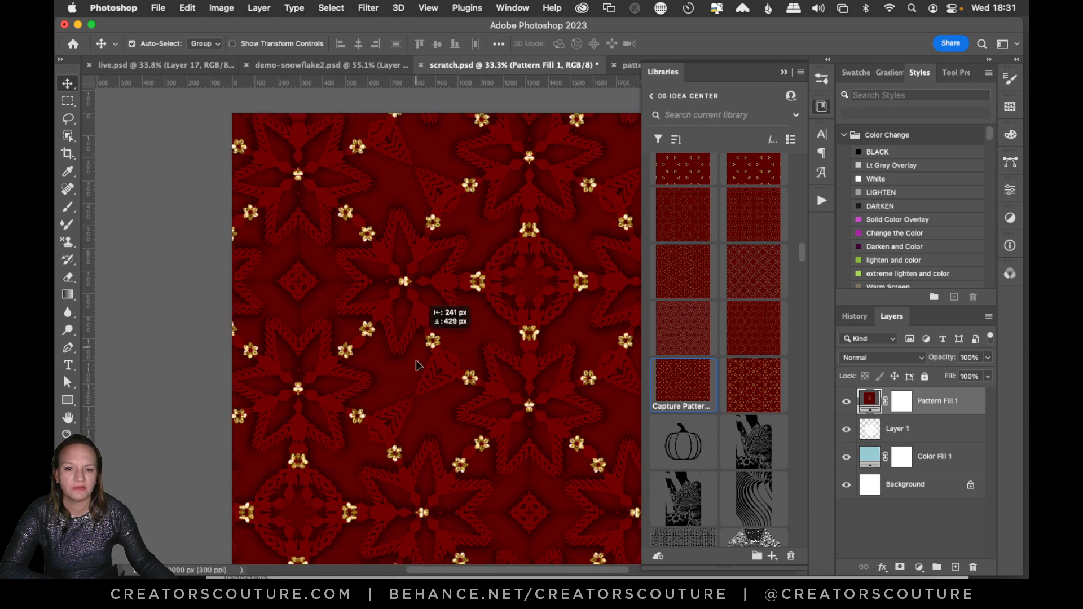
pyautogui.moveTo(503, 273); pyautogui.dragTo(559, 423)
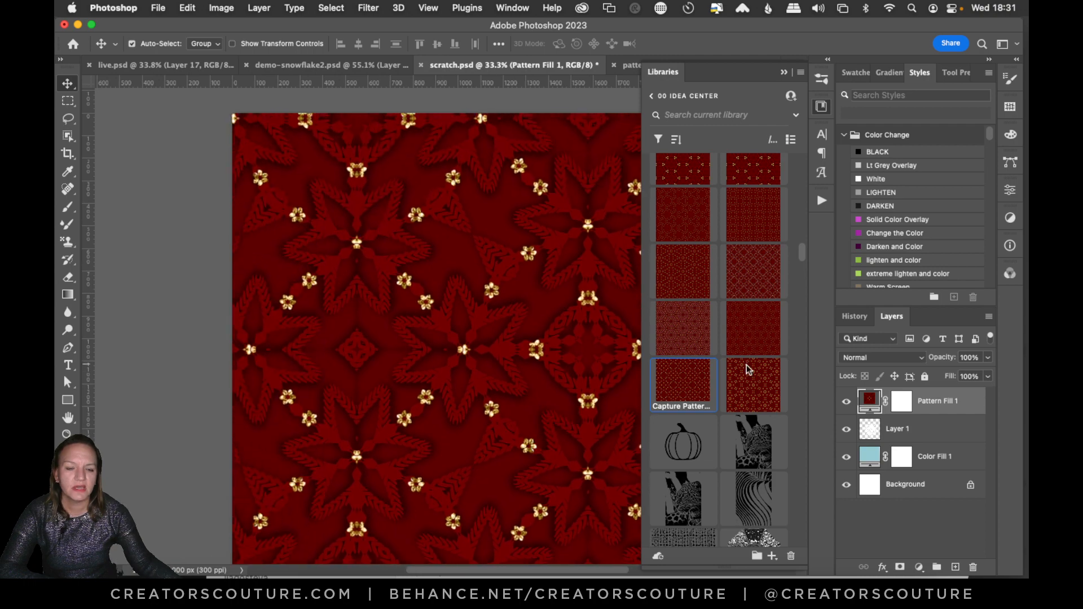
# Set the Pattern Fill 1 scale to 50% and shift the pattern's placement on the canvas.
pyautogui.doubleClick(869, 400)
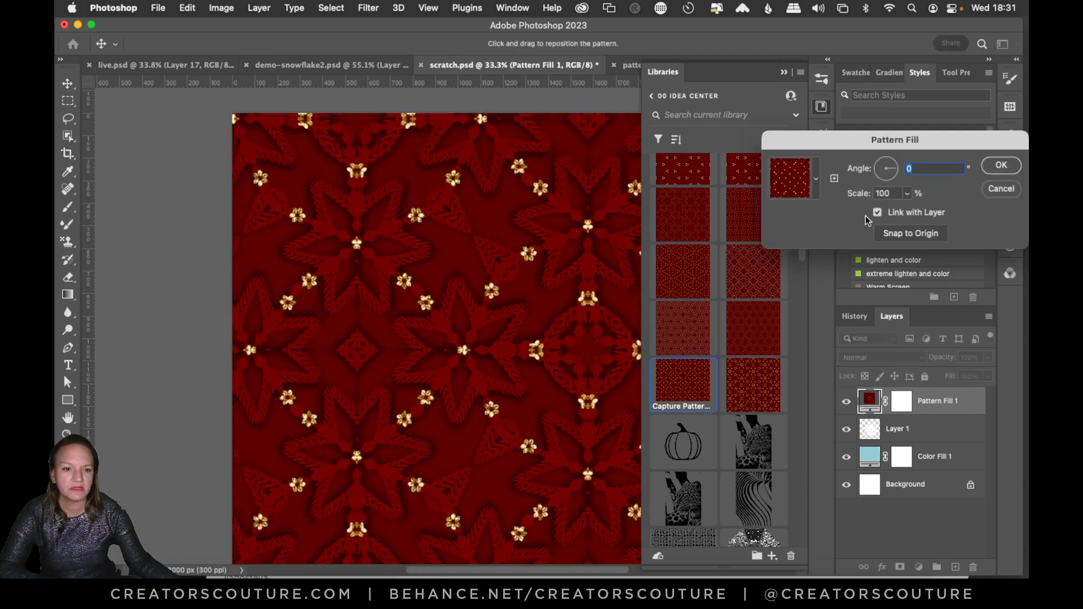
pyautogui.click(886, 193)
pyautogui.write('5')
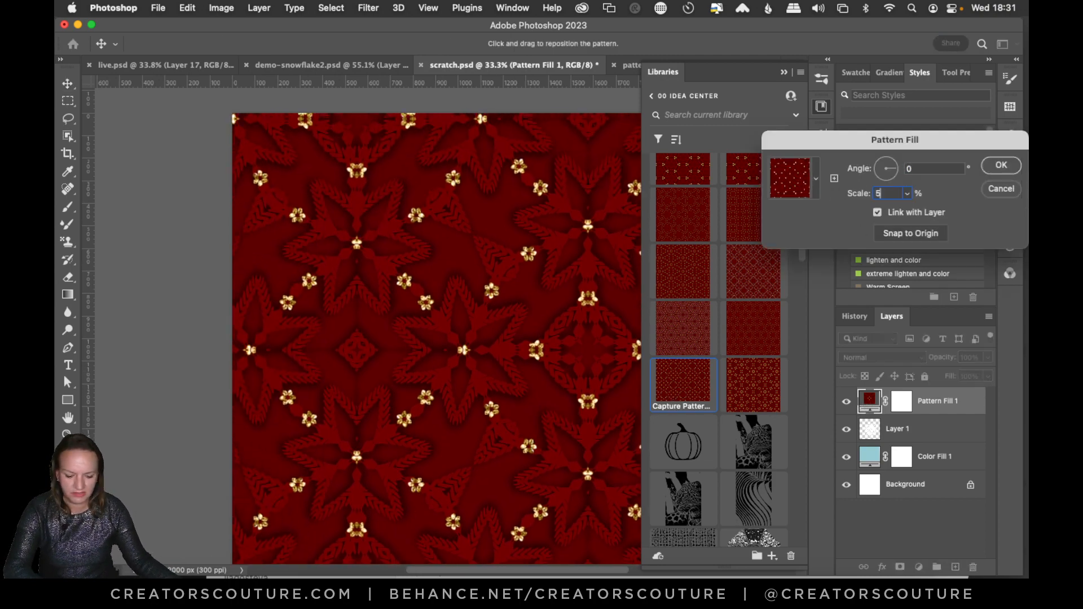
pyautogui.write('0')
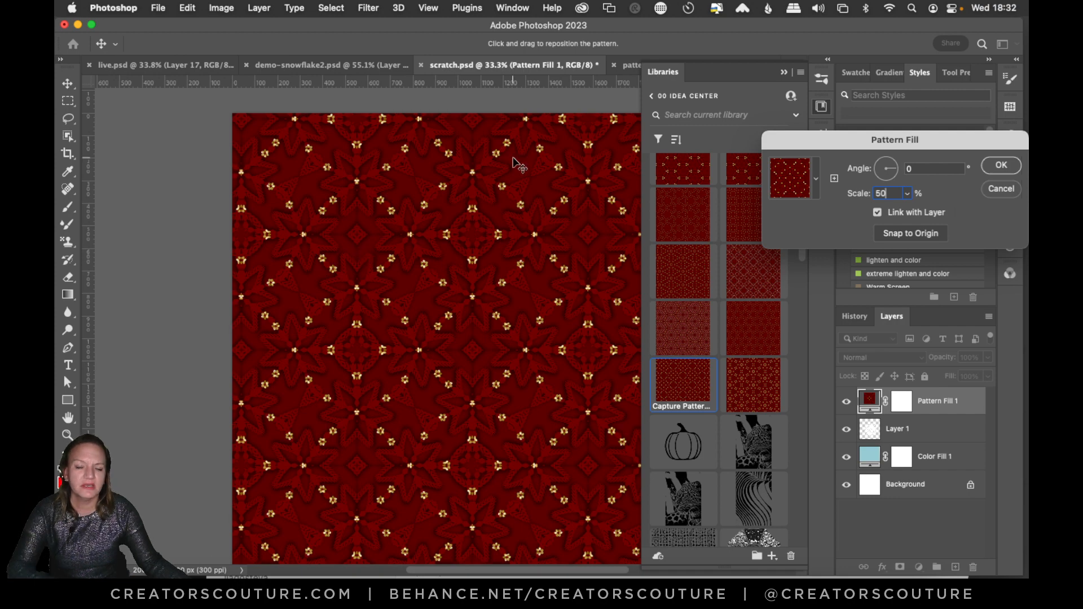
pyautogui.moveTo(505, 237); pyautogui.dragTo(435, 338)
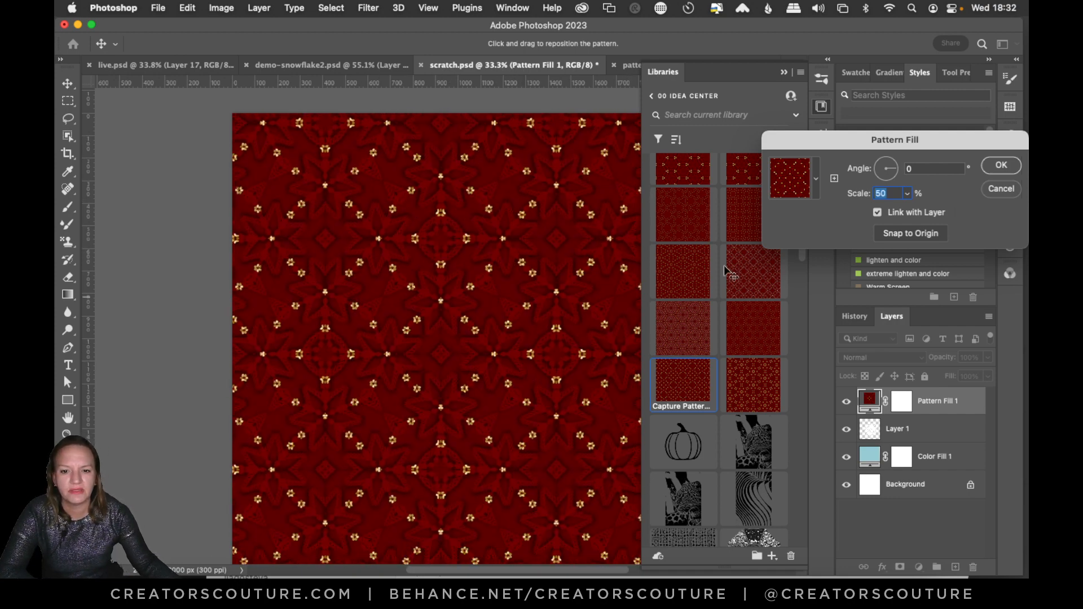
pyautogui.click(997, 166)
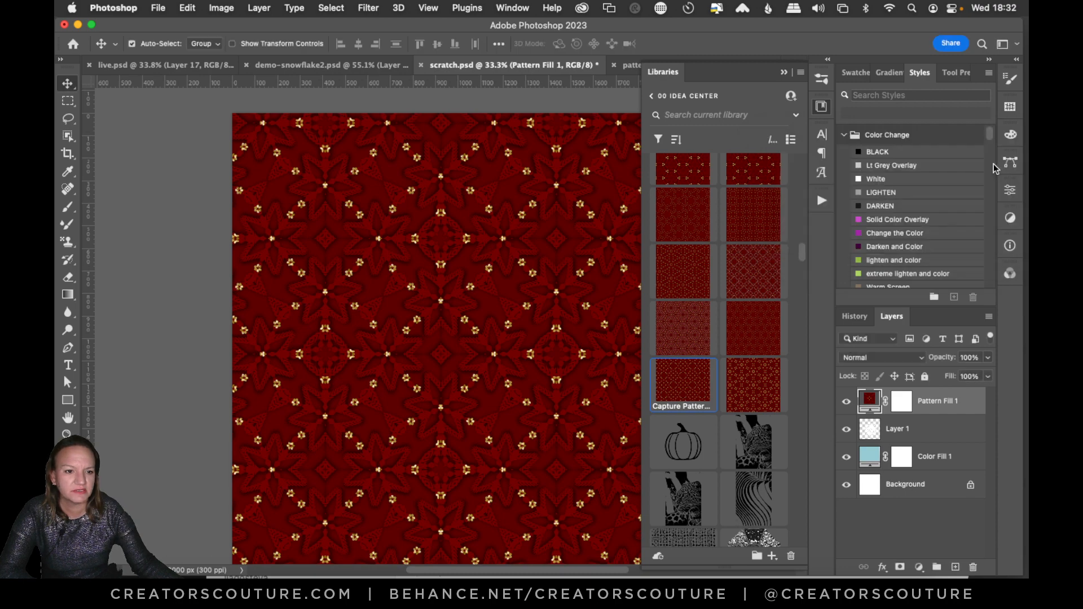
# Check the Pattern Fill 1 settings and examine the snowflake patterns at the end of the pattern preset list.
pyautogui.doubleClick(869, 407)
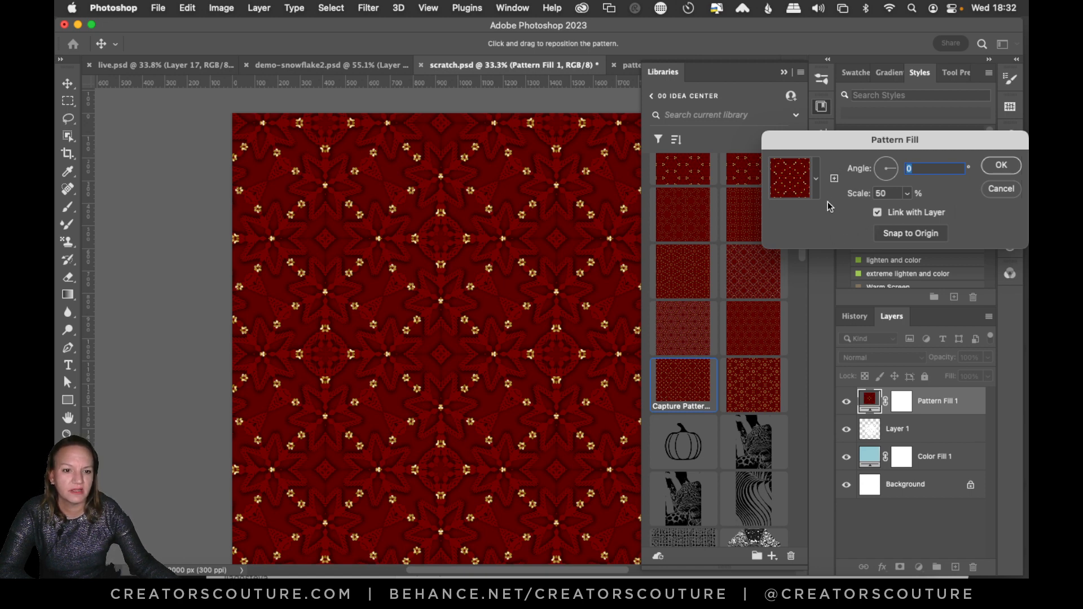
pyautogui.click(998, 170)
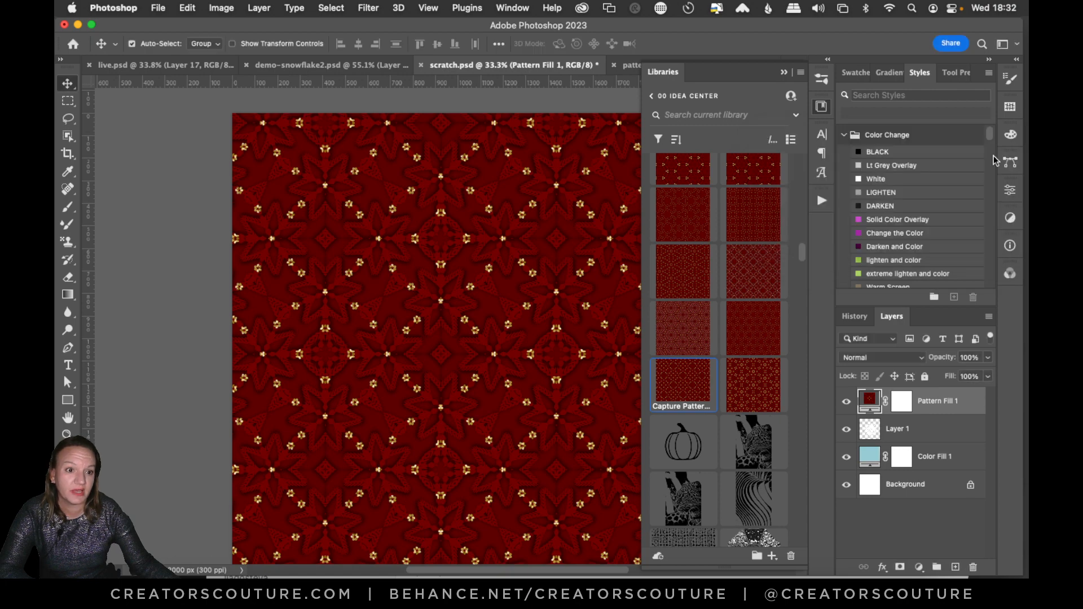
pyautogui.click(1009, 107)
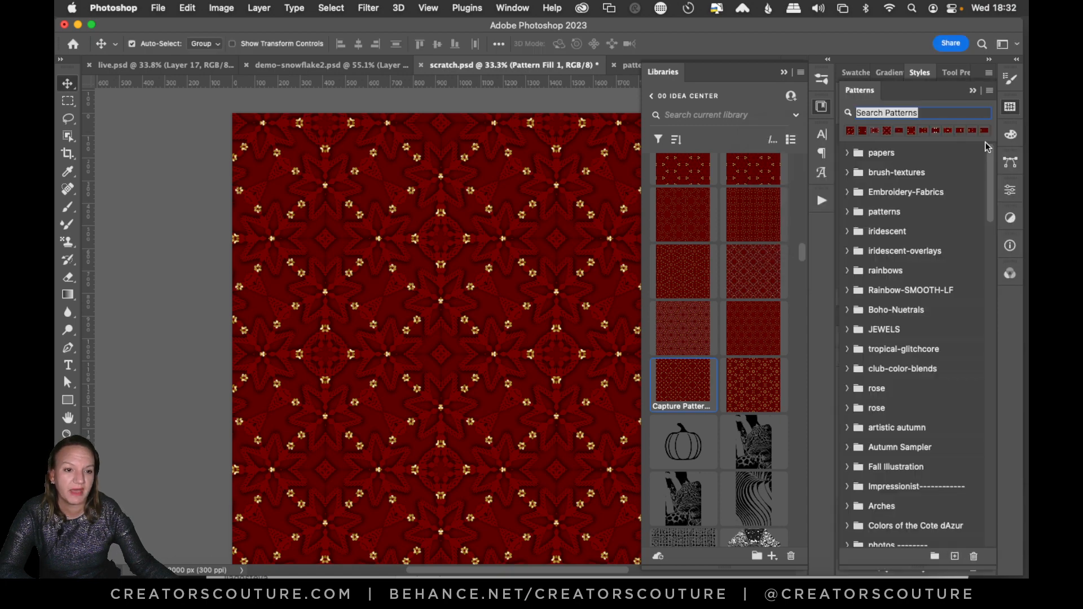
pyautogui.scroll(-15, 929, 494)
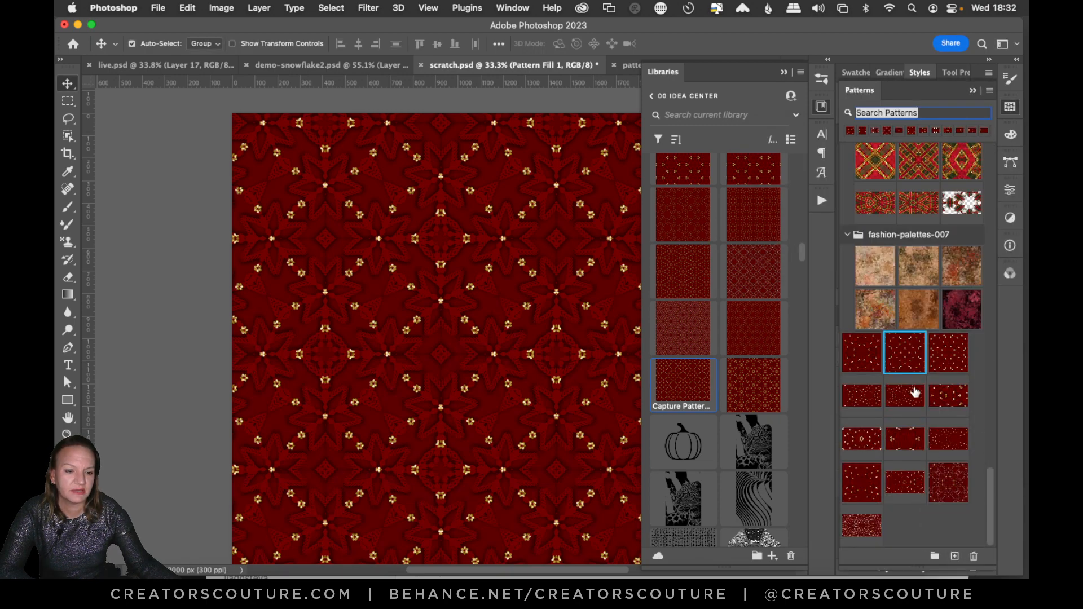
# Add the kaleidoscope pattern with gold flower rings as a fill layer at 25% scale and save it as a pattern preset.
pyautogui.click(751, 378)
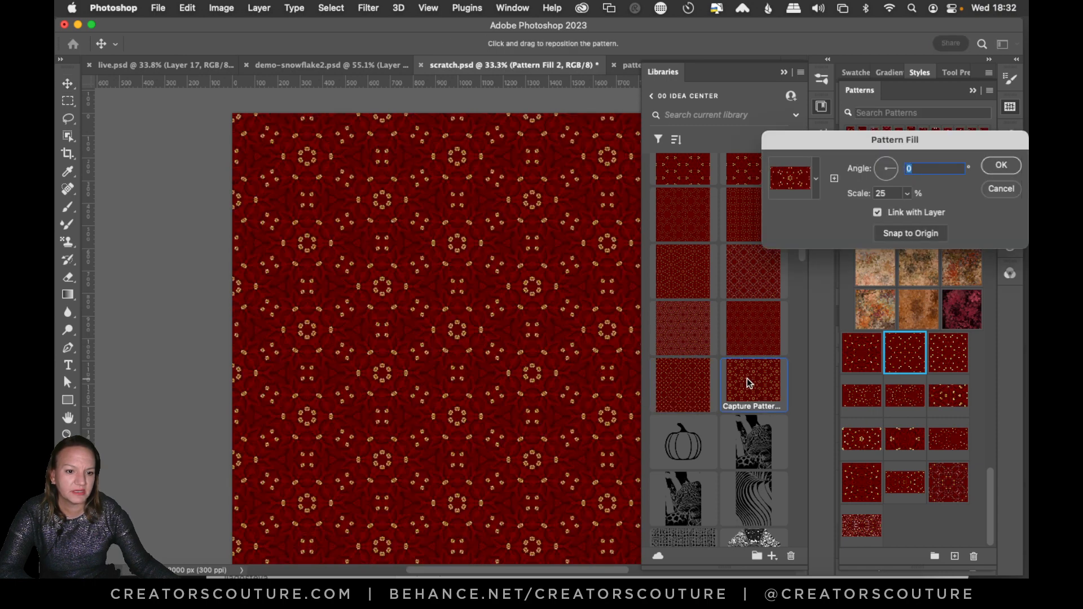
pyautogui.click(834, 179)
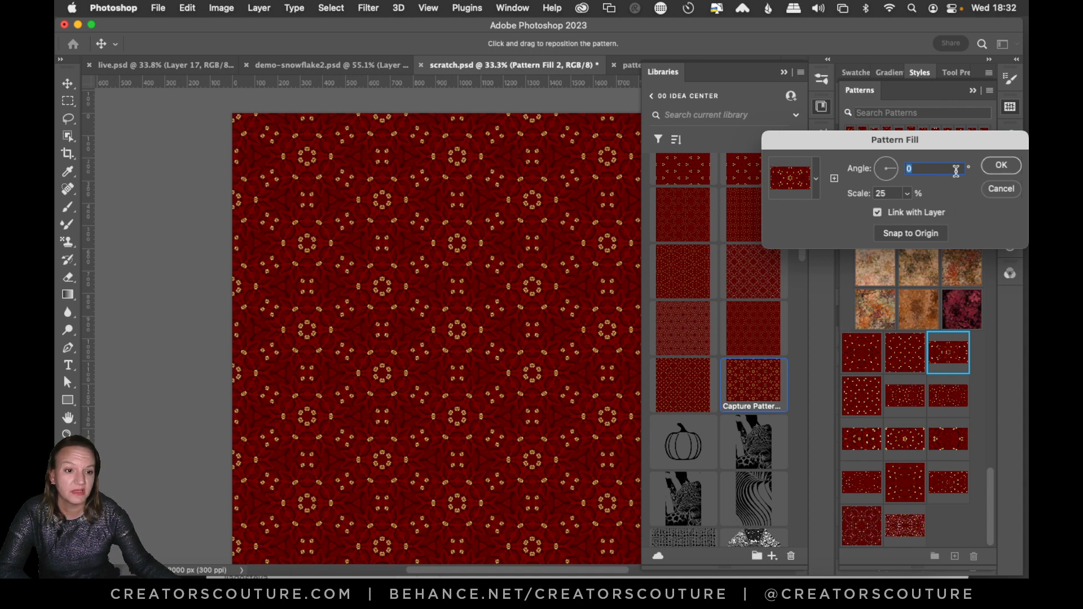
pyautogui.click(1001, 165)
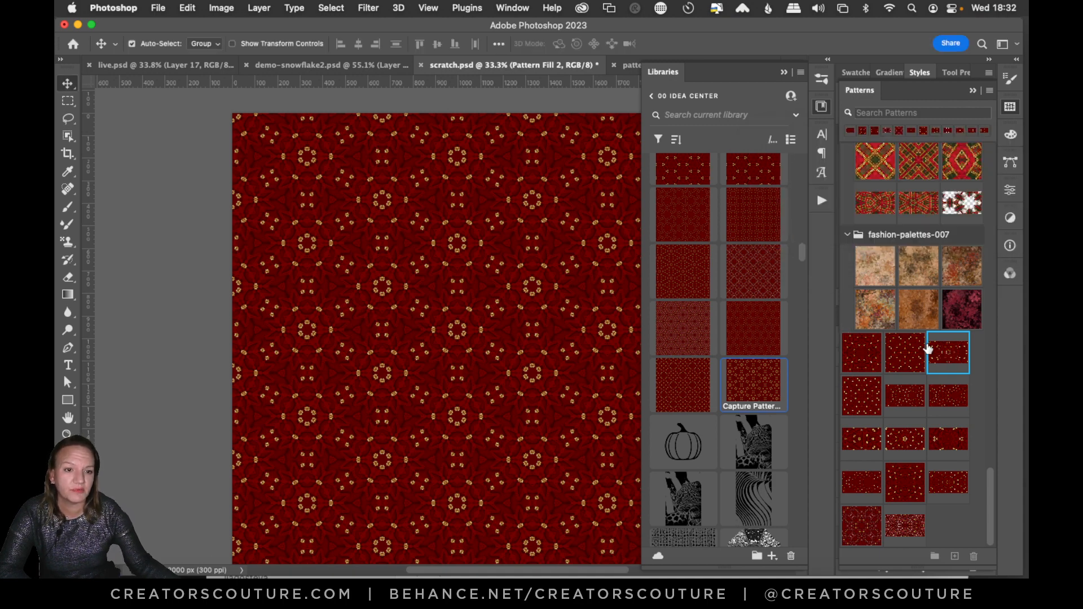
# Add three more library snowflake patterns as fill layers, ending with the pink glitter one, and hide the library to inspect it at 100%.
pyautogui.click(712, 208)
pyautogui.click(989, 164)
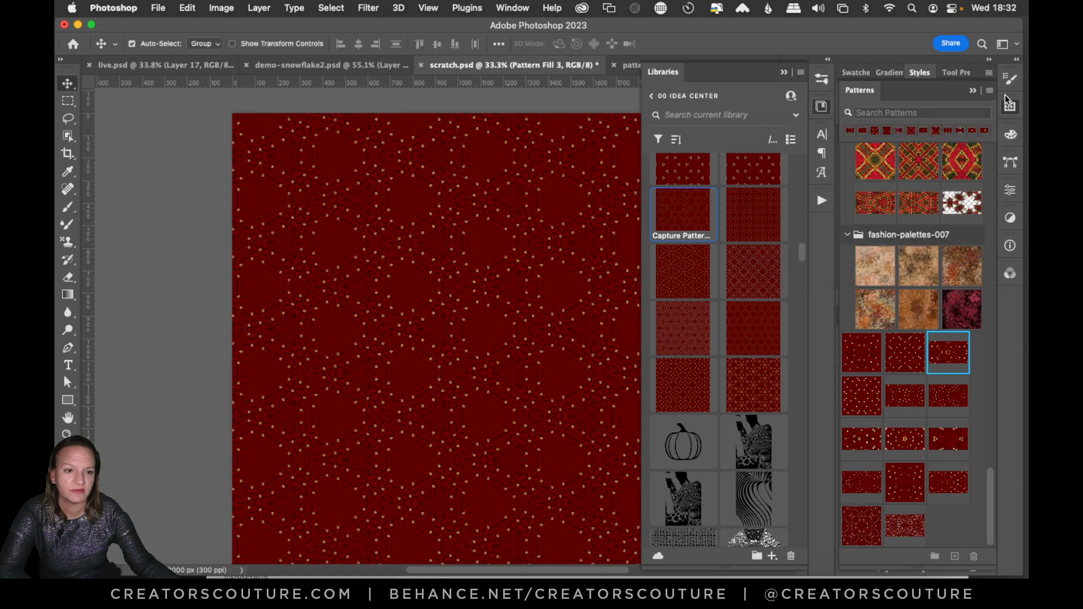
pyautogui.click(744, 208)
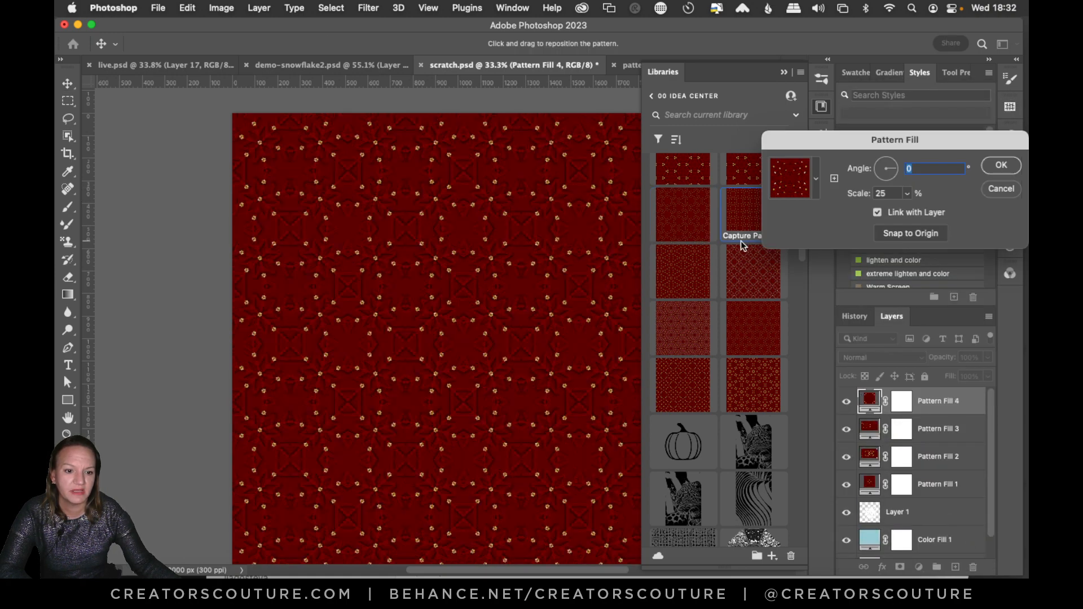
pyautogui.click(991, 167)
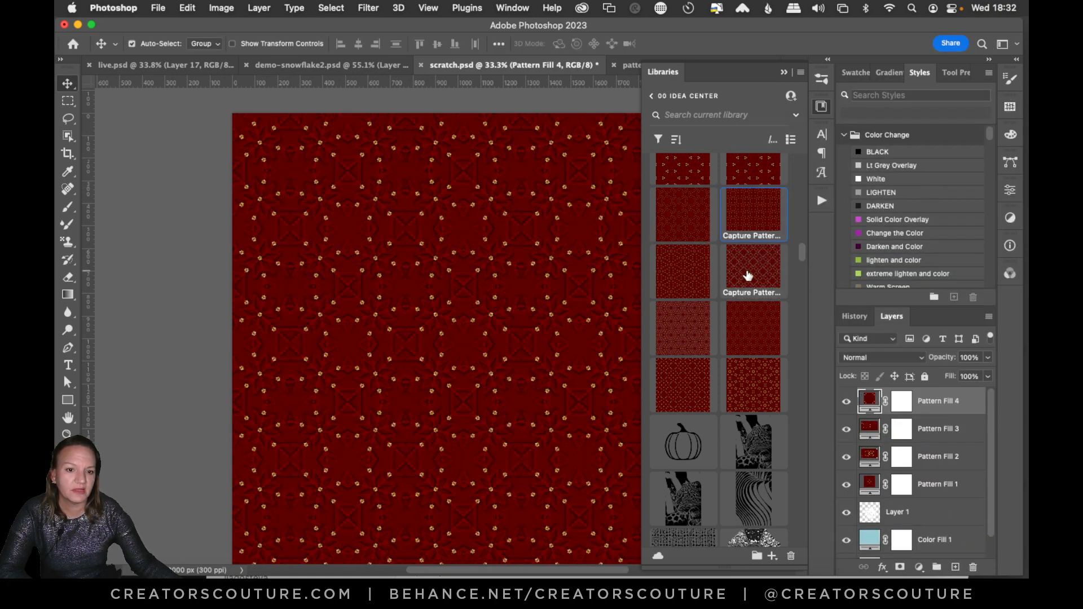
pyautogui.click(737, 286)
pyautogui.click(994, 166)
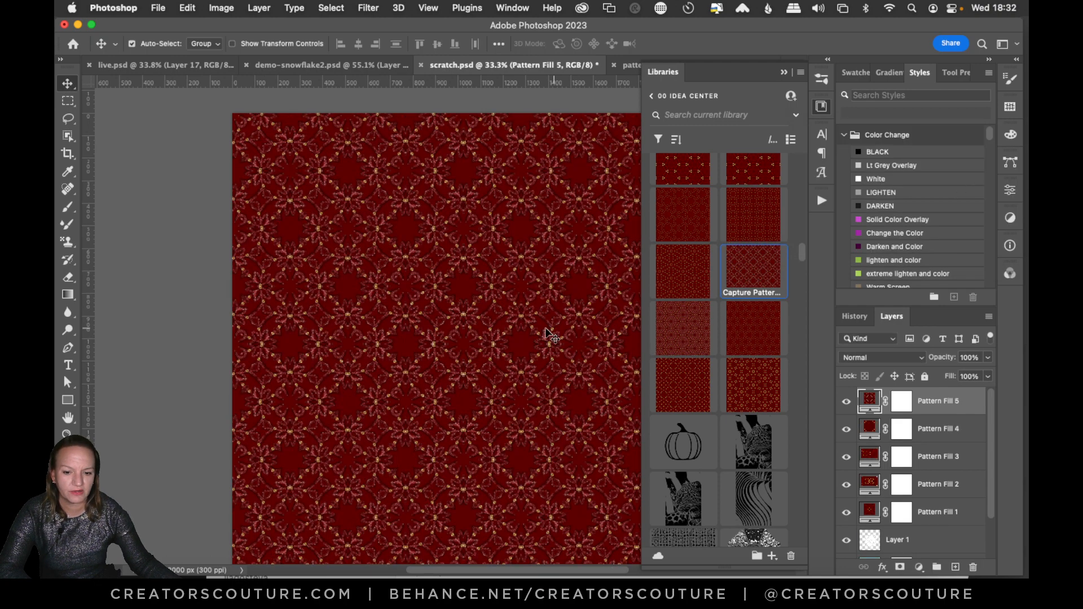
pyautogui.scroll(1, 479, 304)
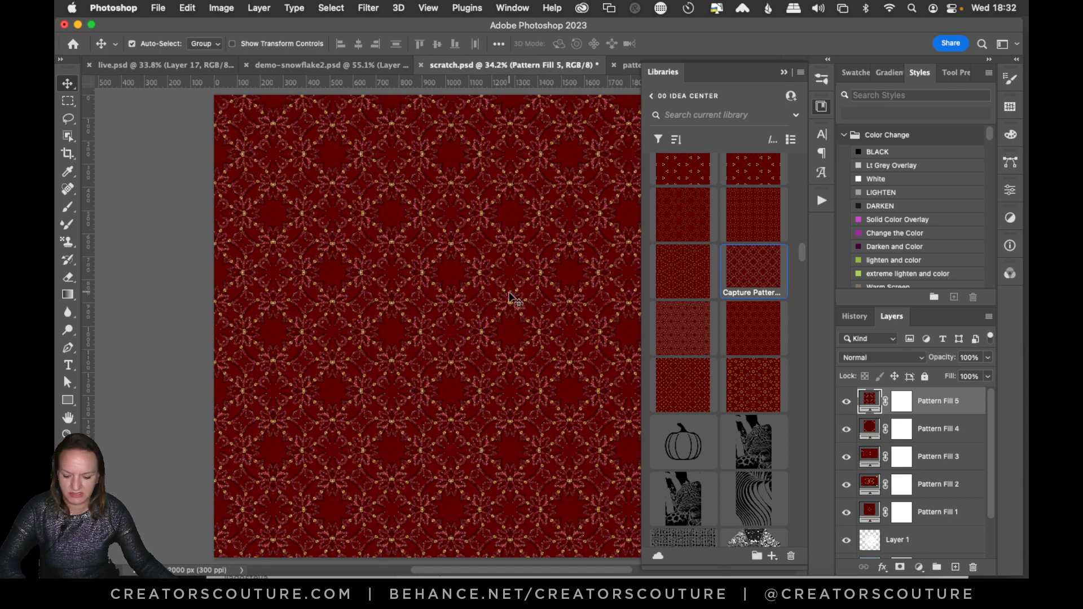
pyautogui.press('super+1')
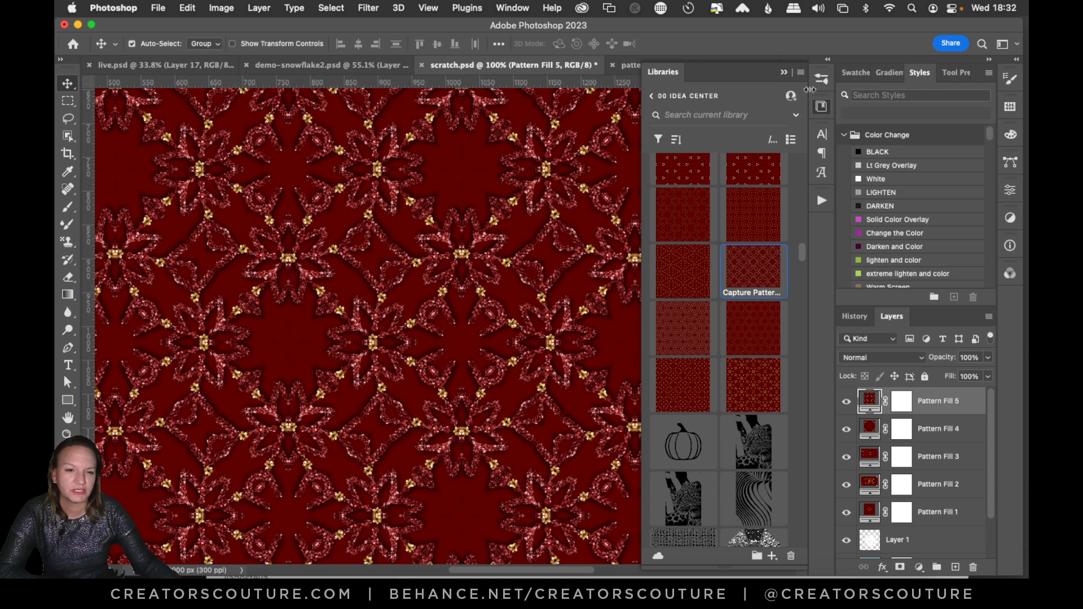
pyautogui.click(820, 108)
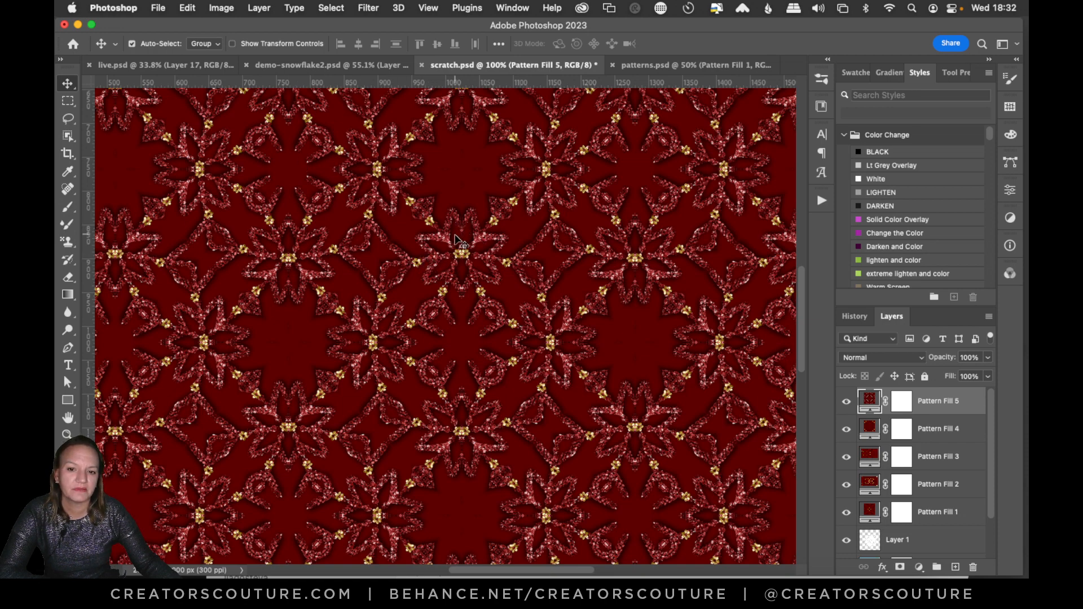
# In demo-snowflake2.psd, hide the flattened Layer 3 and turn on the glitter Pattern Overlay of Layer 1 in the snowflake group.
pyautogui.click(309, 66)
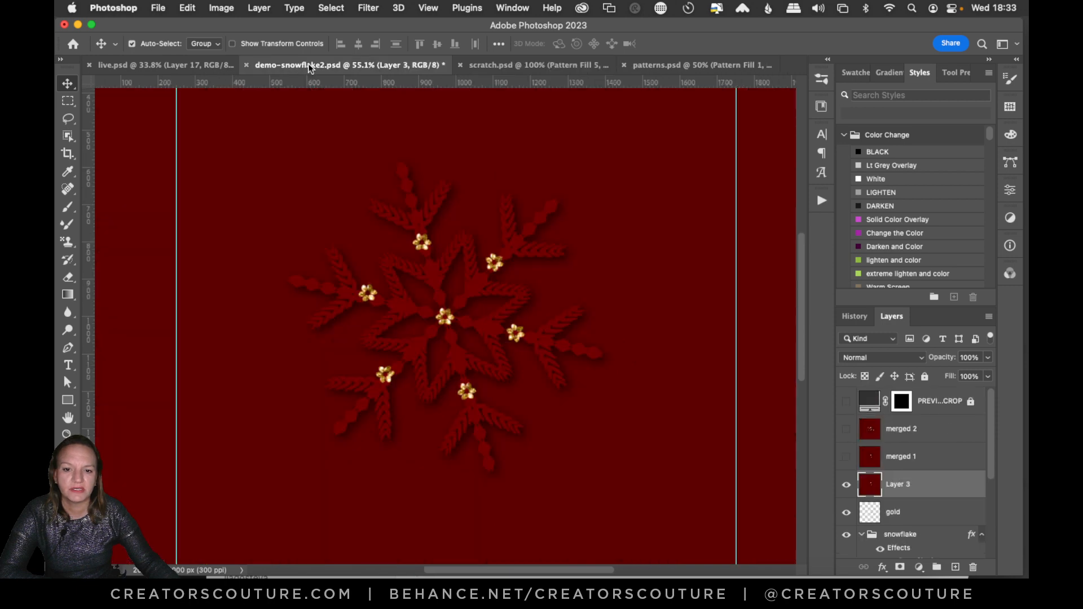
pyautogui.click(846, 488)
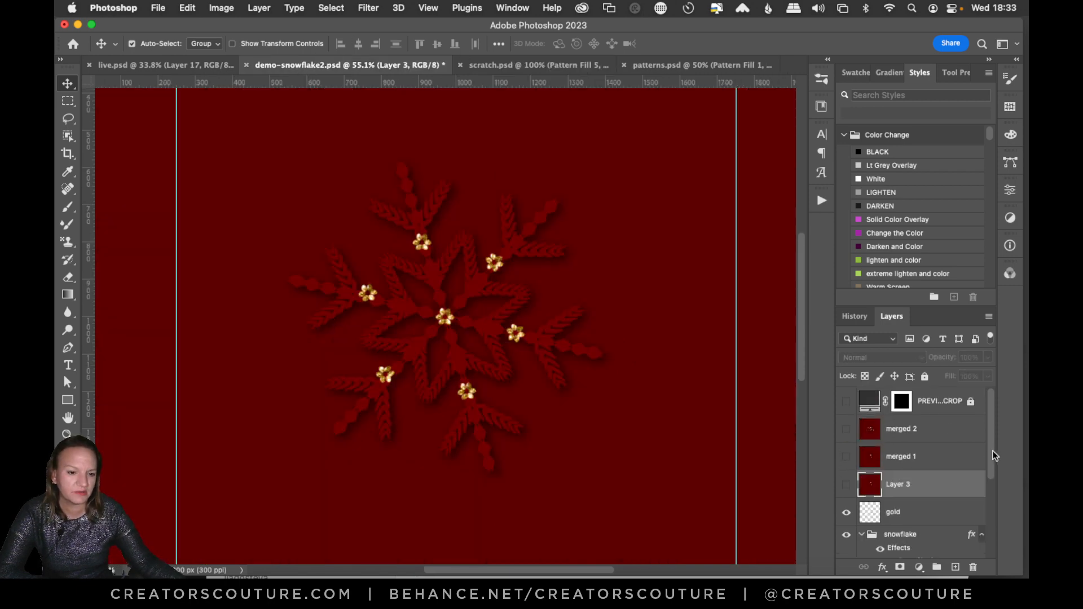
pyautogui.moveTo(992, 455); pyautogui.dragTo(989, 516)
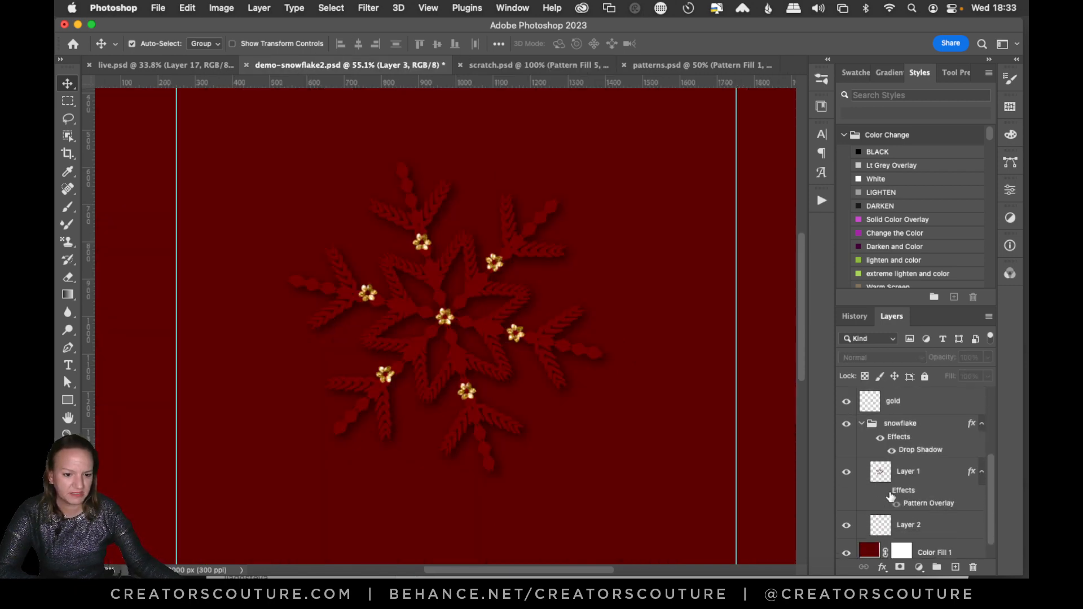
pyautogui.click(885, 491)
pyautogui.click(925, 506)
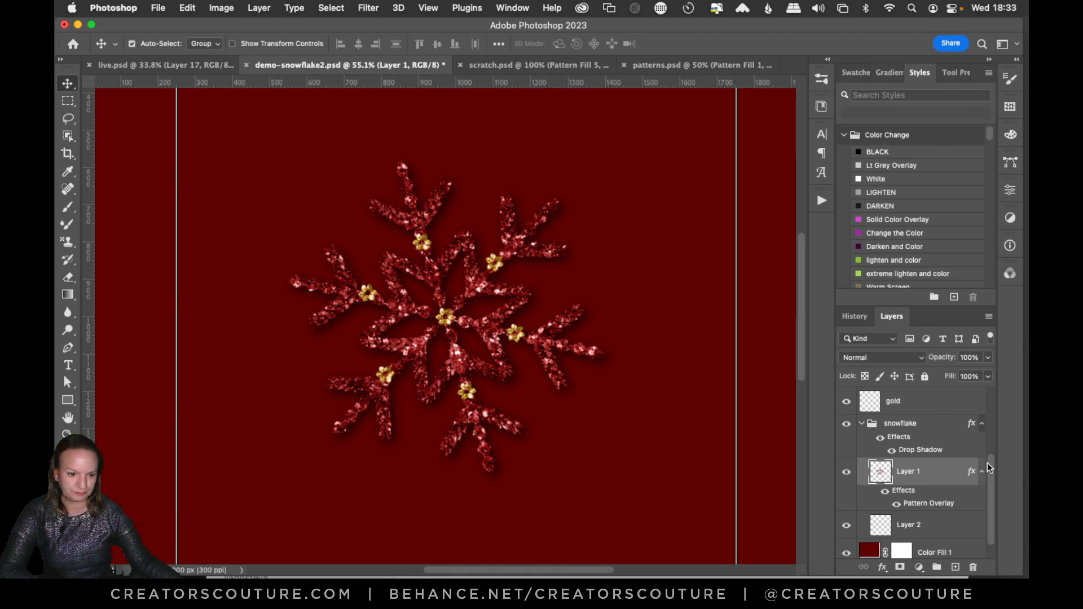
# Add a new layer above the gold layer and stamp all visible artwork onto it as a merged copy.
pyautogui.moveTo(988, 468); pyautogui.dragTo(990, 420)
pyautogui.click(909, 486)
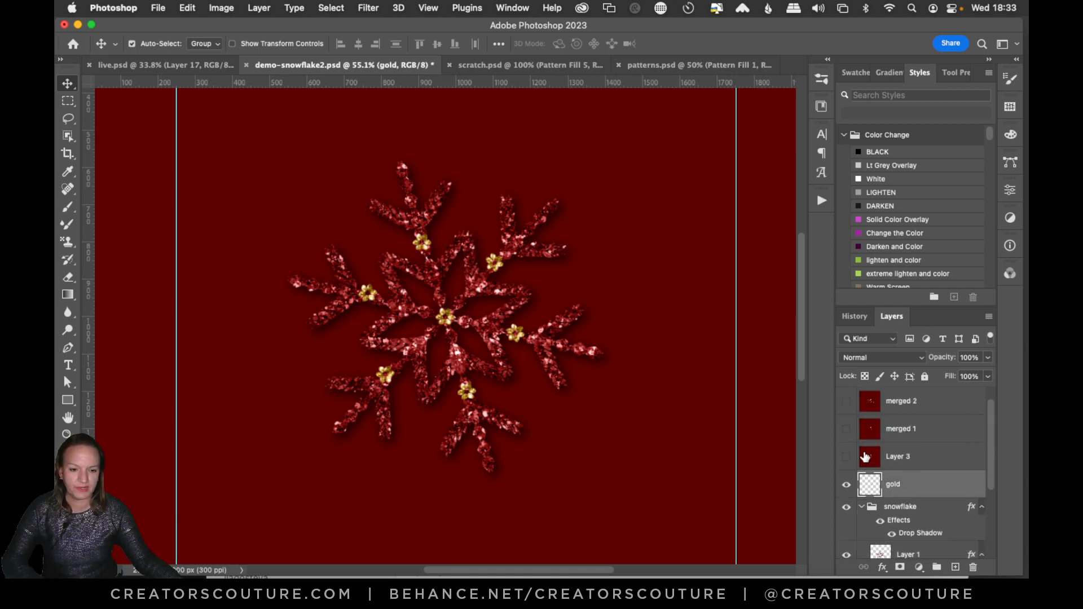
pyautogui.click(957, 567)
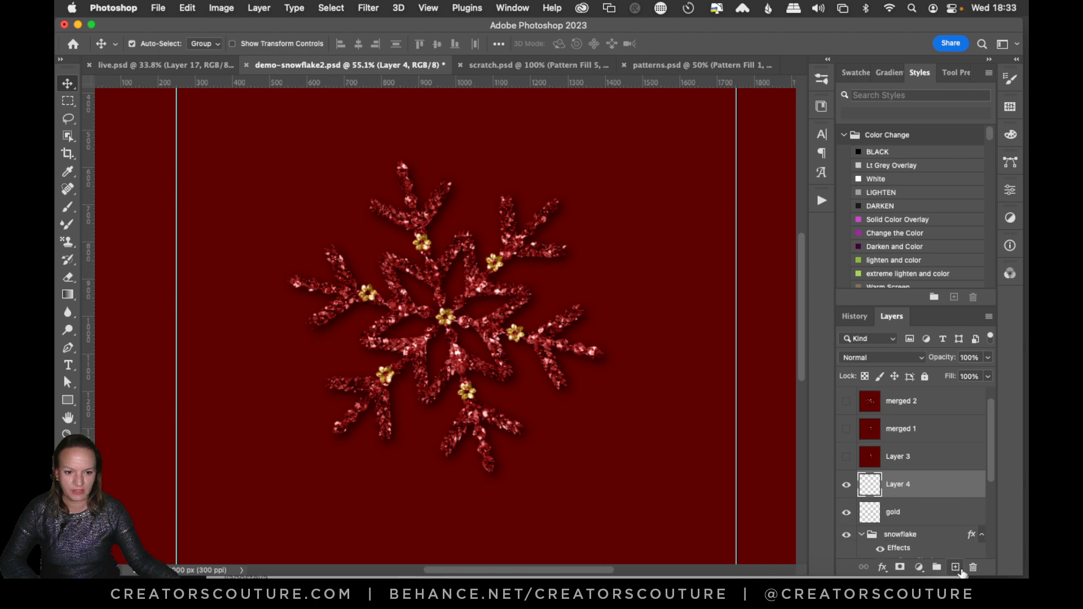
pyautogui.press('super+alt+shift+e')
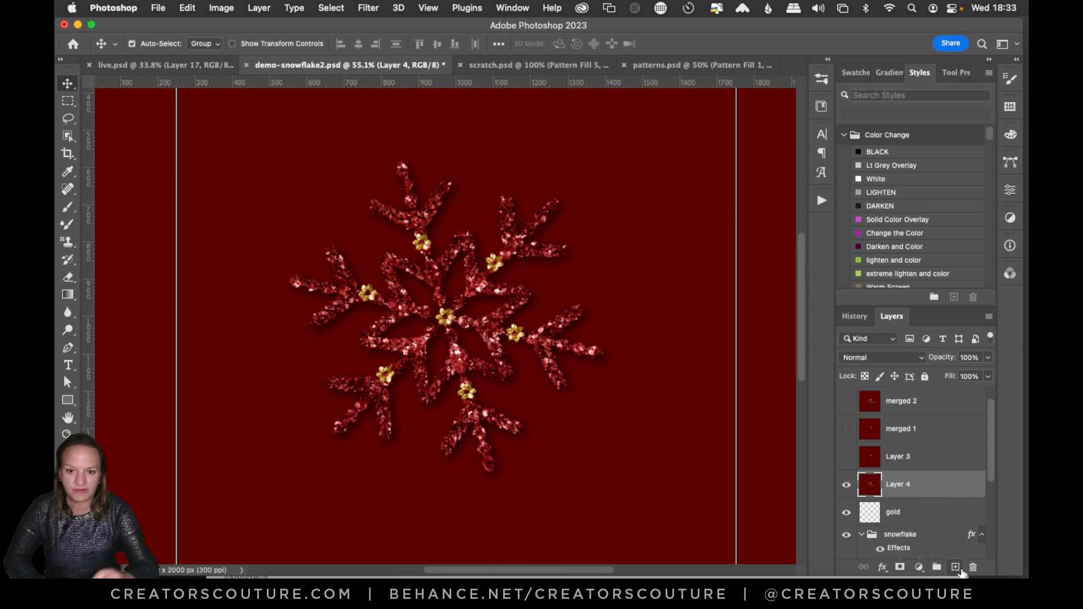
# Try out a kaleidoscope pattern from the glitter snowflake at scale 3.7, shifting and rotating the image, and close it without saving.
pyautogui.click(821, 108)
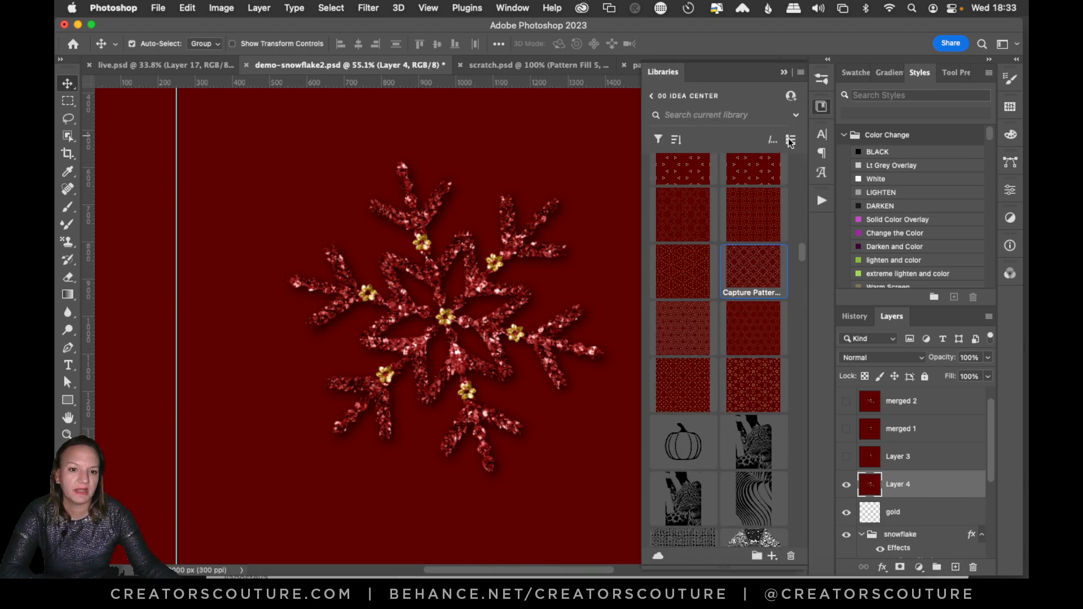
pyautogui.click(772, 557)
pyautogui.click(732, 481)
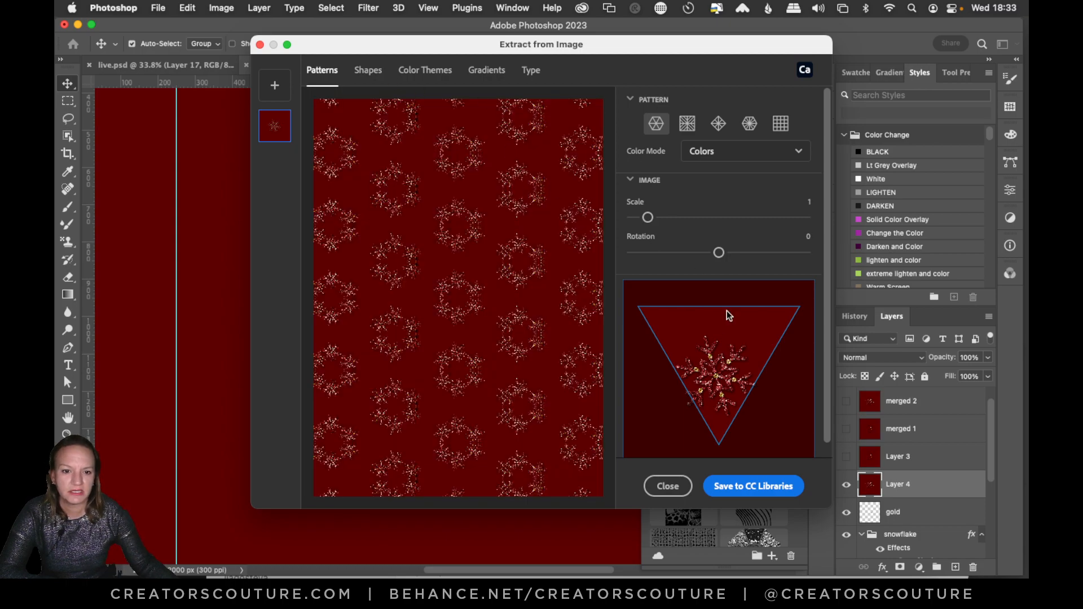
pyautogui.scroll(-1, 727, 315)
pyautogui.moveTo(647, 204); pyautogui.dragTo(695, 204)
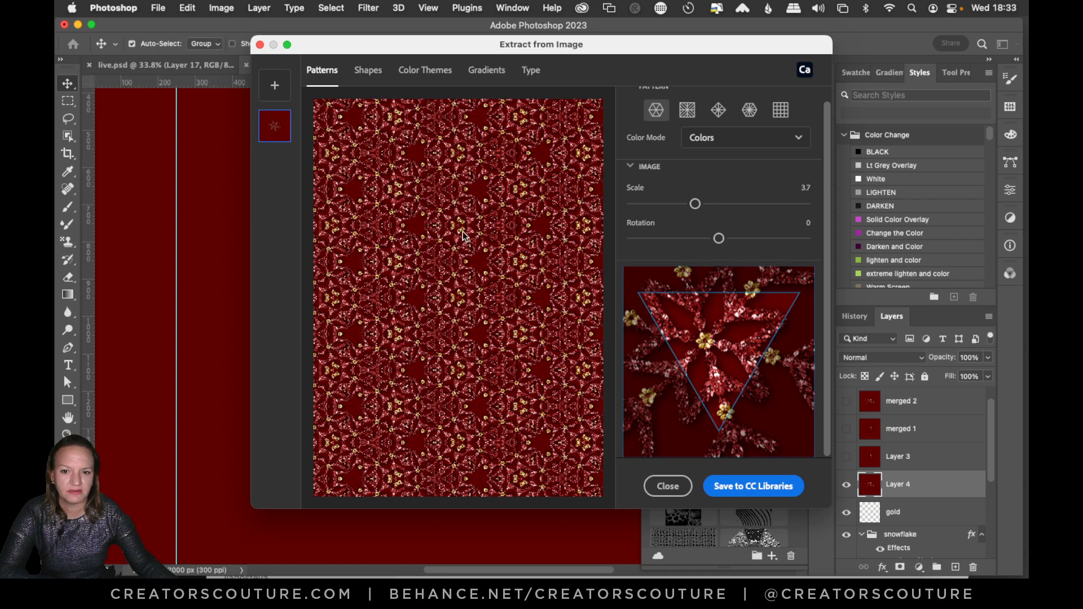
pyautogui.moveTo(683, 347); pyautogui.dragTo(707, 347)
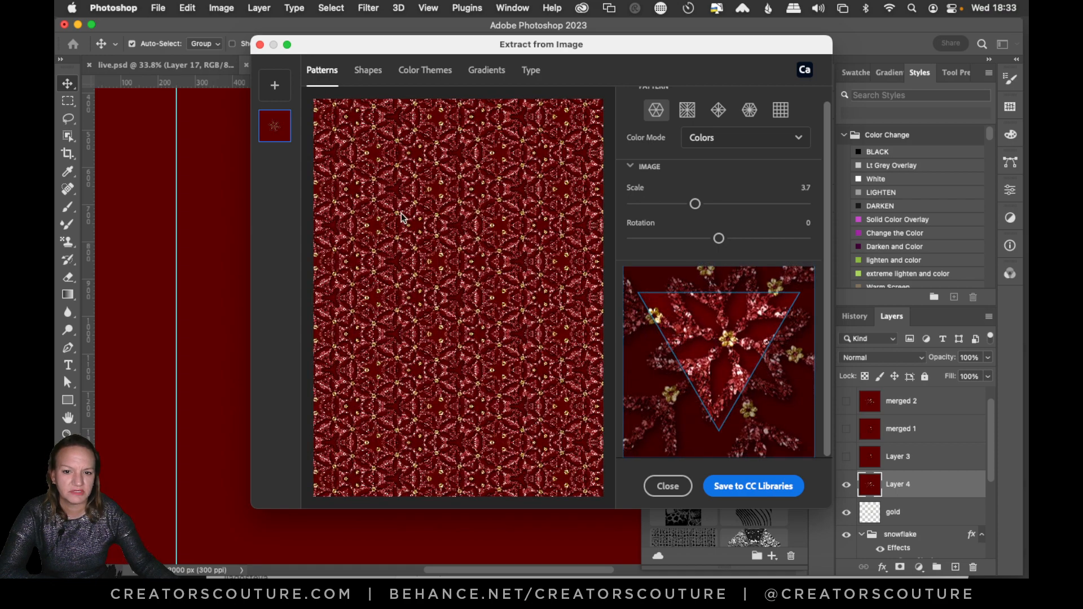
pyautogui.moveTo(718, 238); pyautogui.dragTo(665, 239)
pyautogui.click(669, 486)
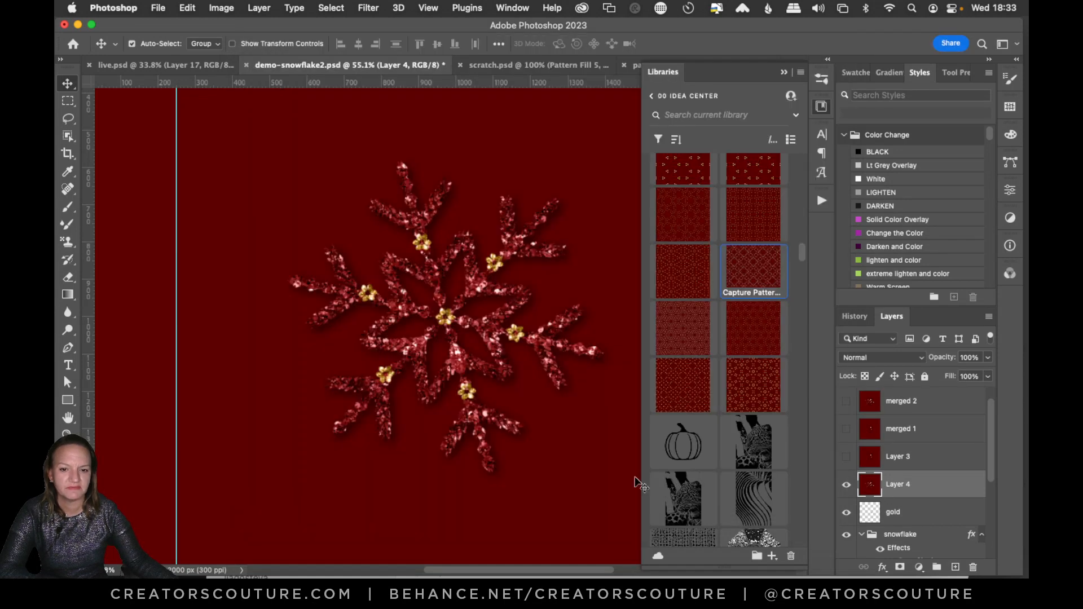
pyautogui.click(822, 105)
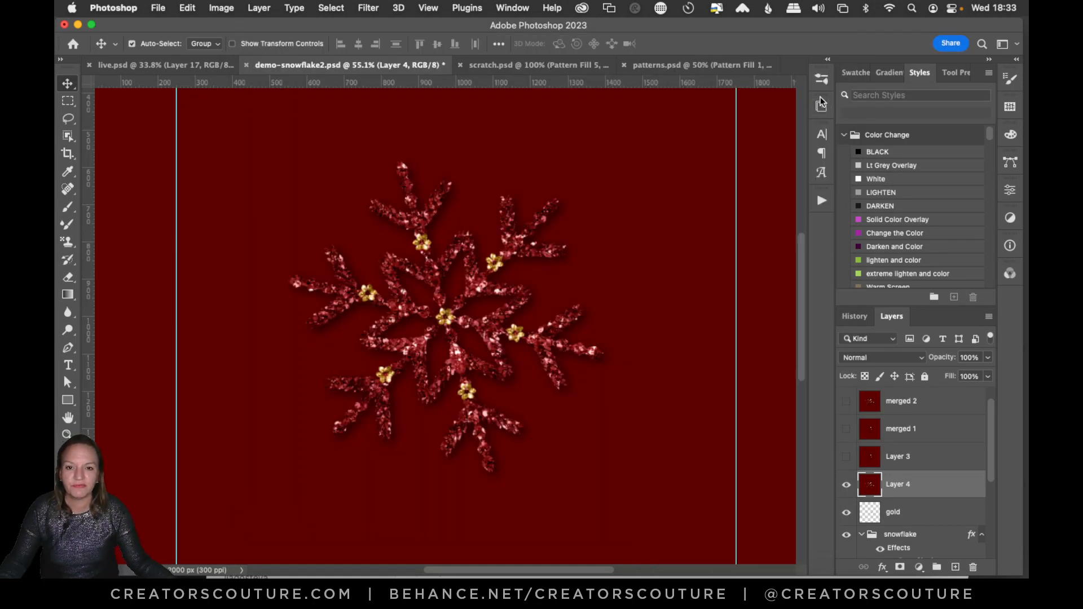